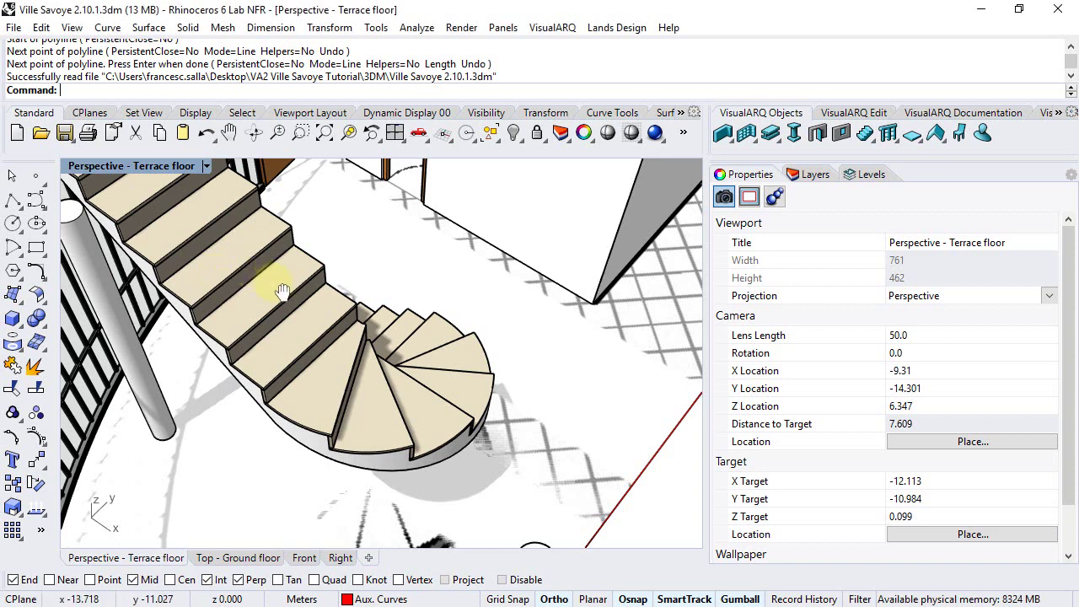
- Isolate the stair and turn off the GF floor-plan image layer
right_click_drag(258, 271, 288, 295, "shift")
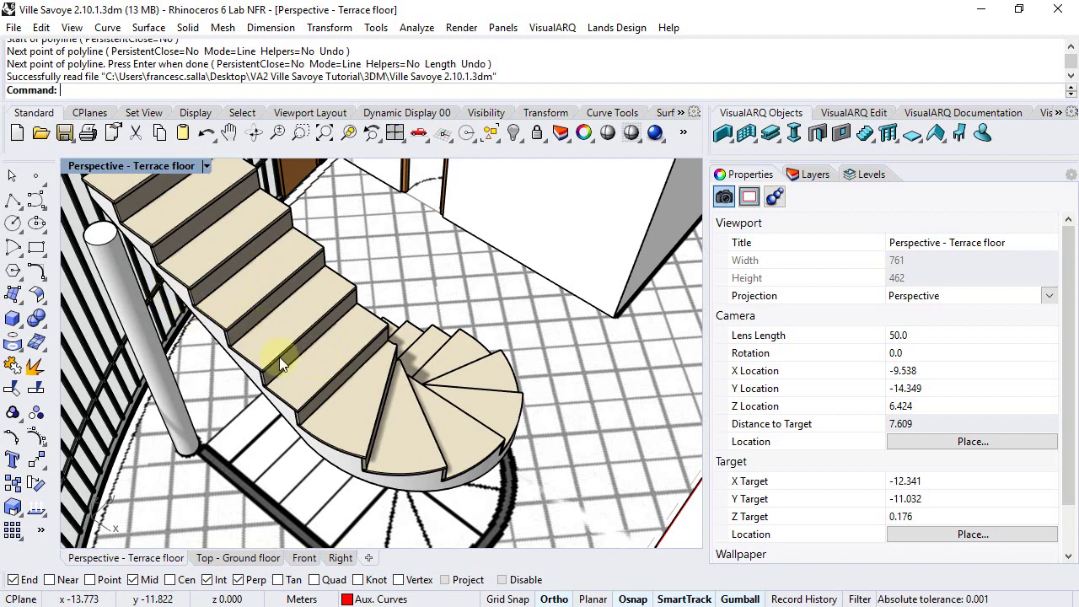
right_click_drag(333, 343, 321, 340)
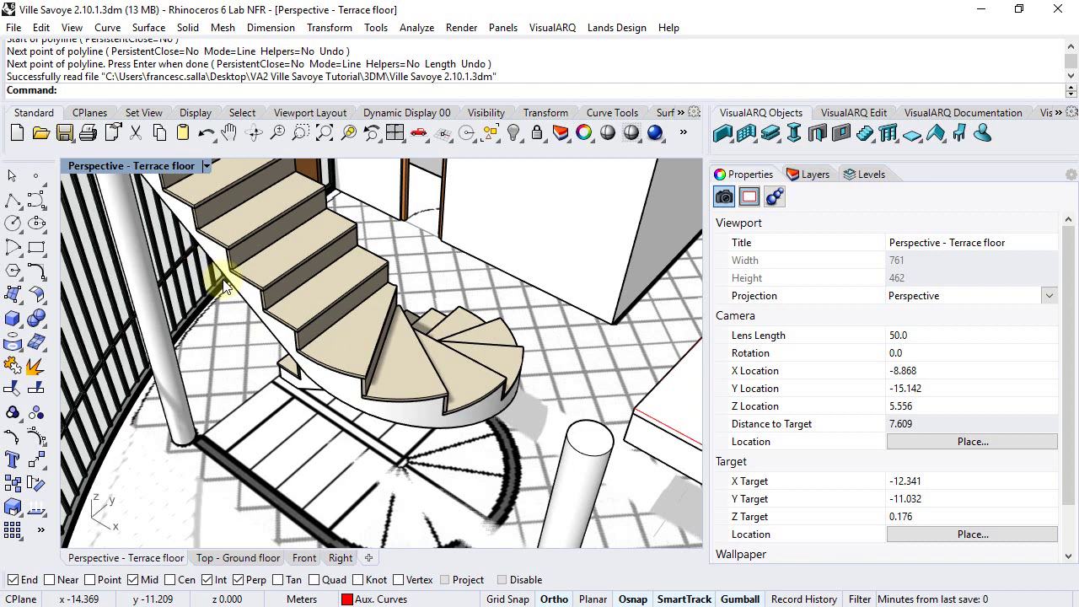
left_click(490, 386)
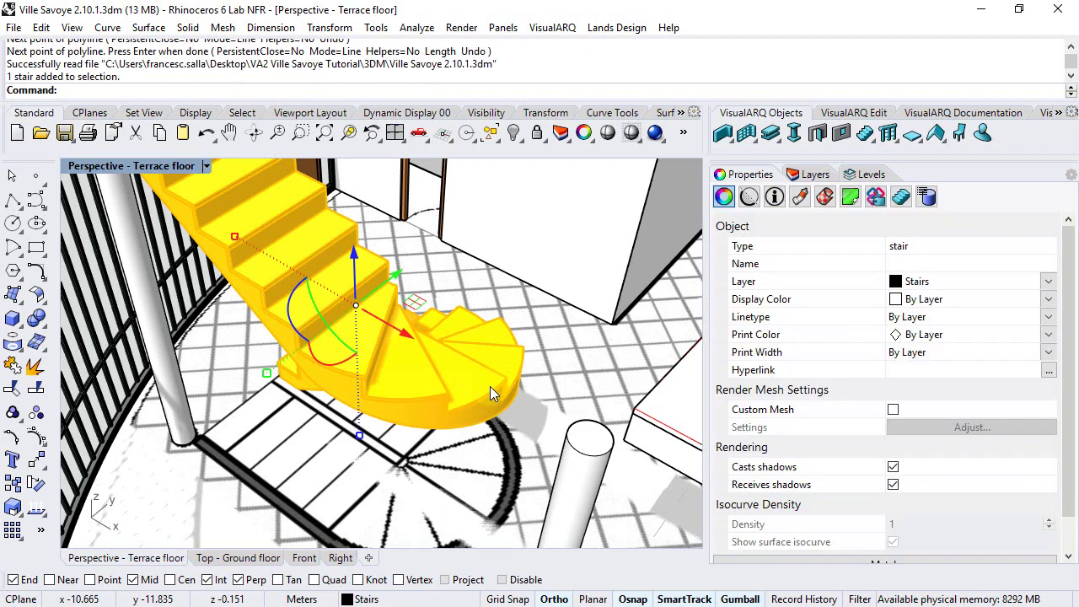
left_click(514, 132)
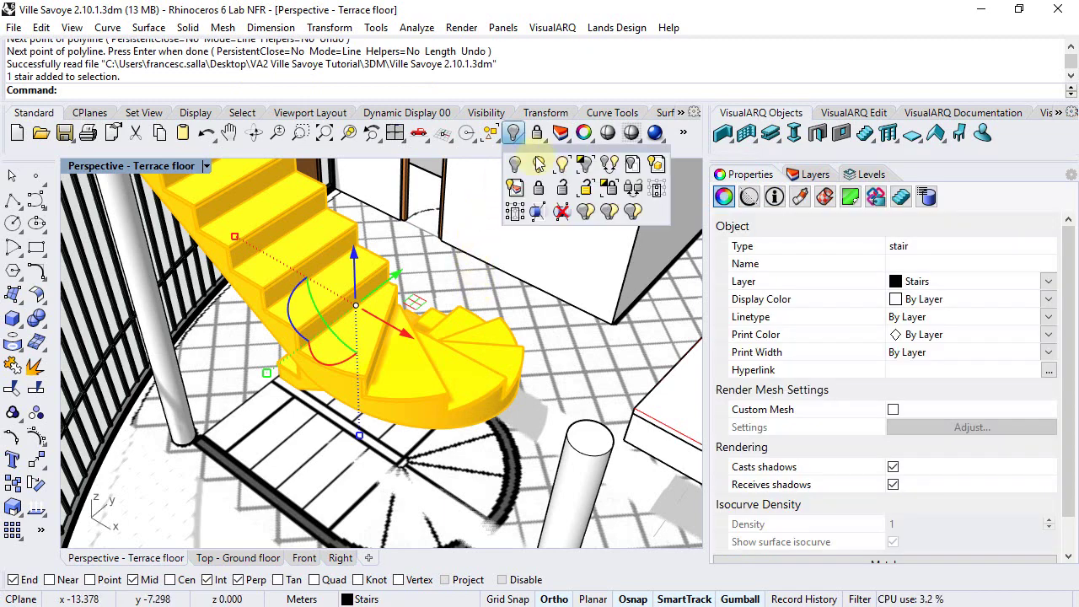
left_click(583, 166)
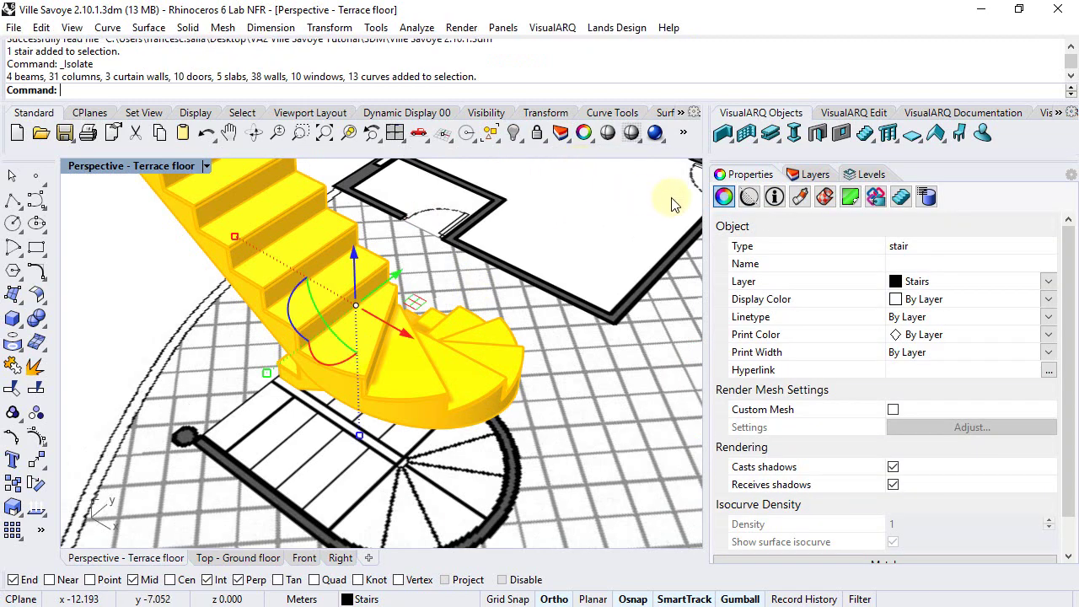
left_click(806, 175)
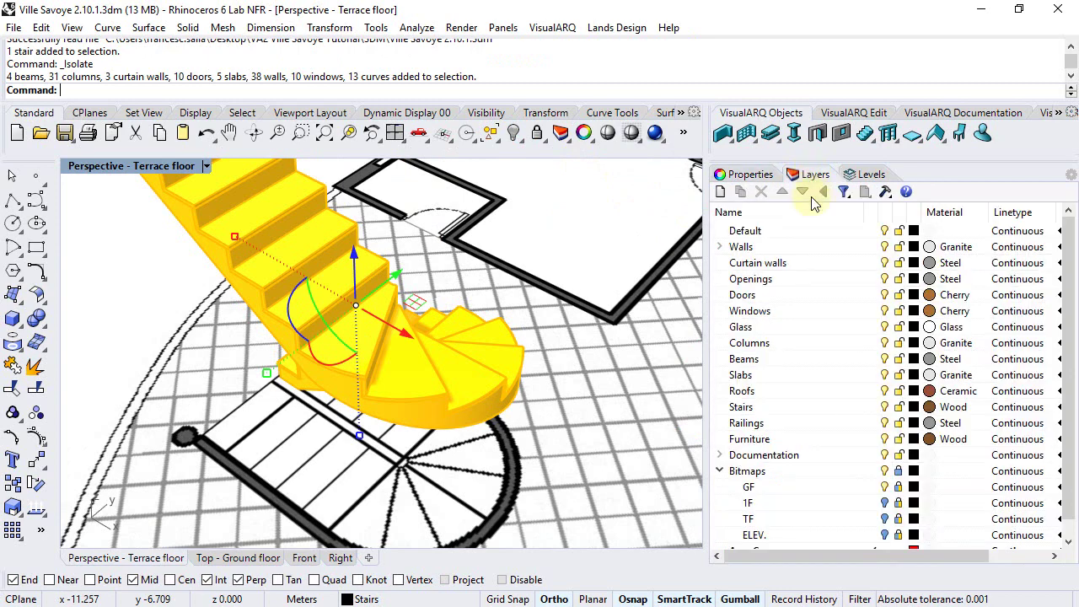
left_click(887, 488)
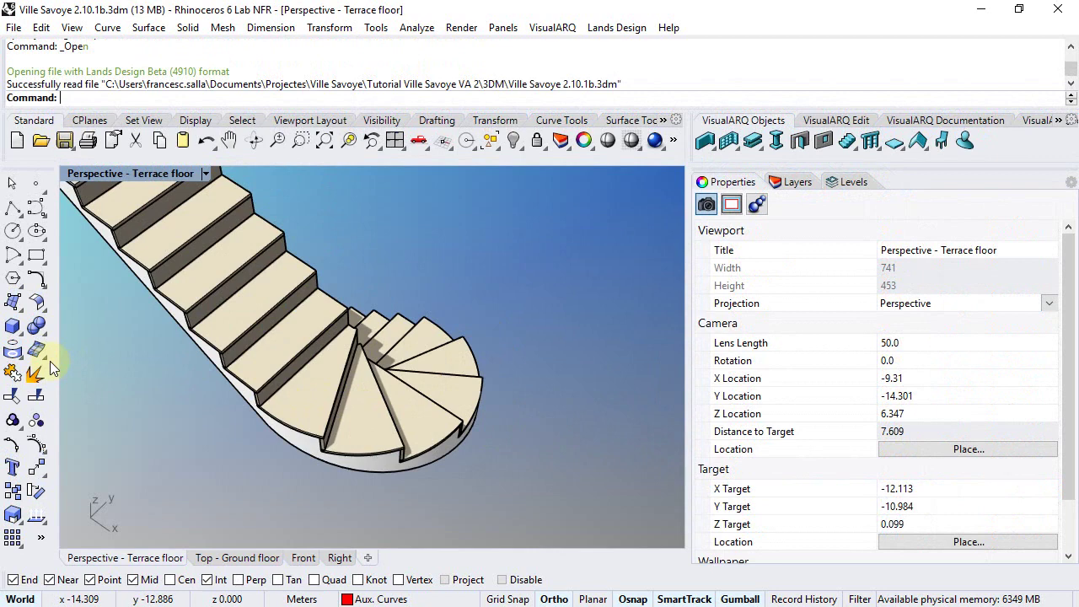
- Duplicate four of the stair's lower outer edges as curves with Duplicate Edge
left_click(23, 360)
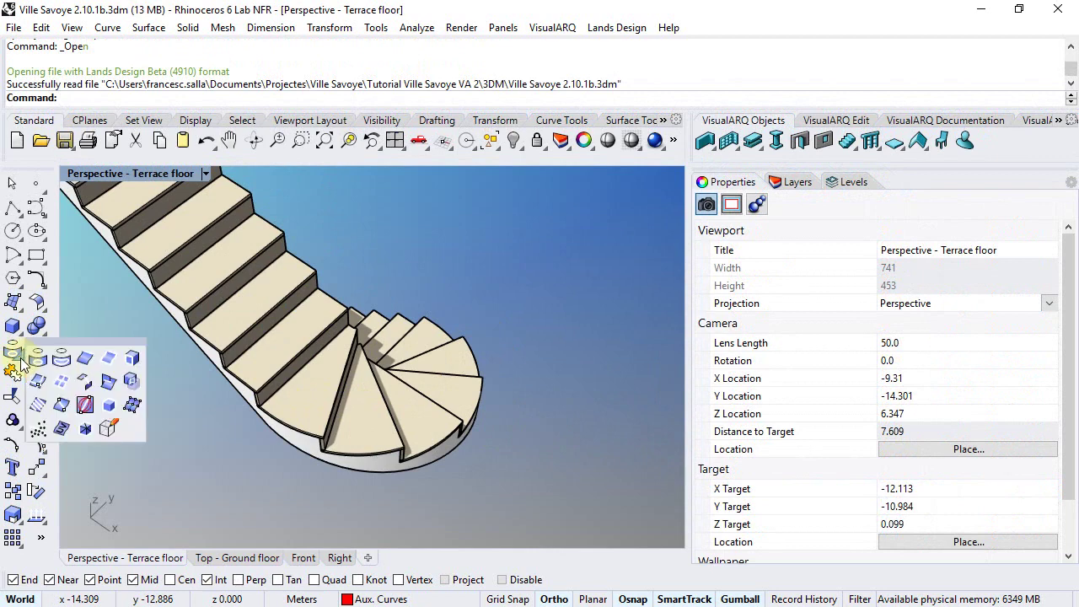
left_click(84, 360)
right_click_drag(187, 380, 215, 347)
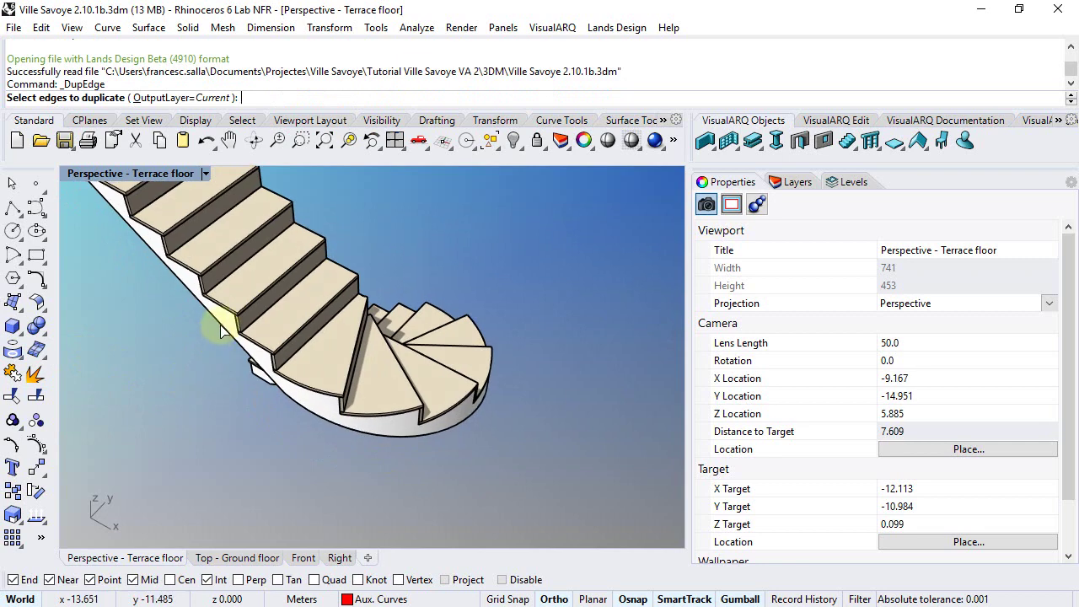
left_click(221, 331)
left_click(329, 425)
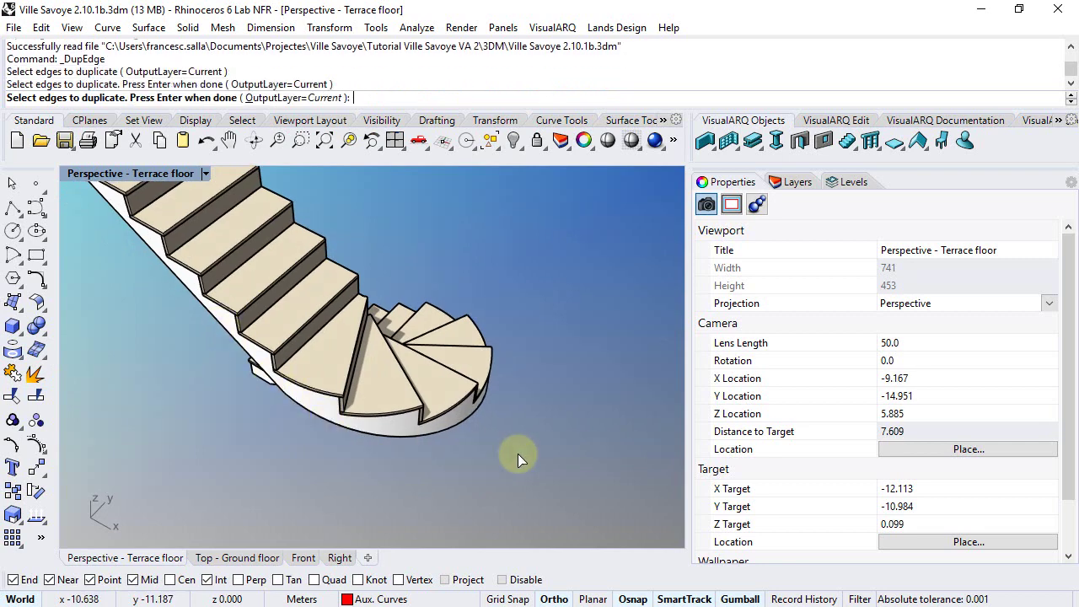
right_click_drag(517, 452, 322, 431)
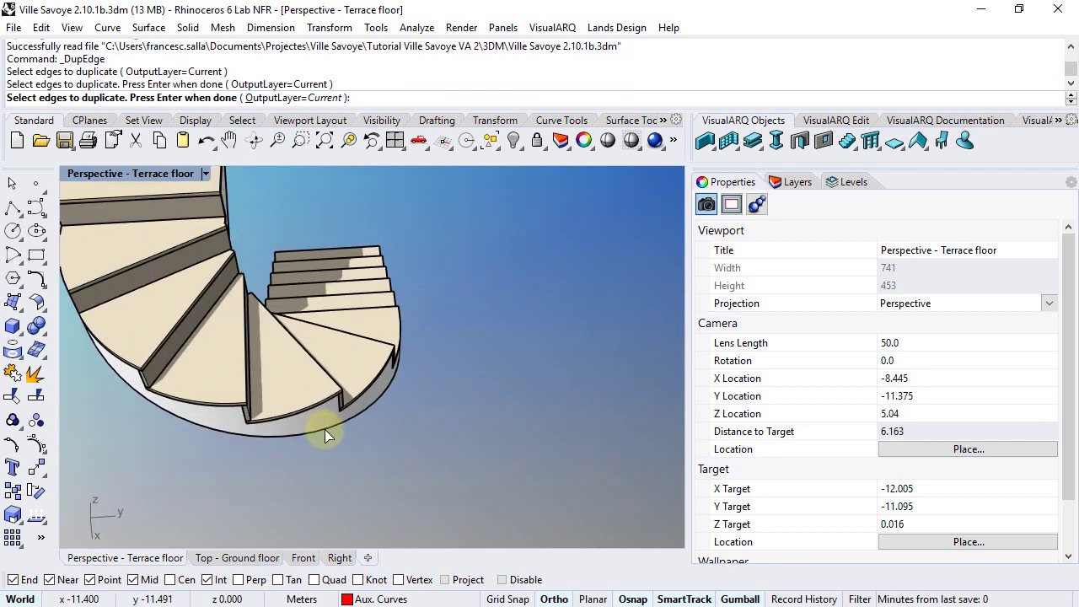
left_click(324, 430)
right_click_drag(458, 433, 355, 364)
key("Return")
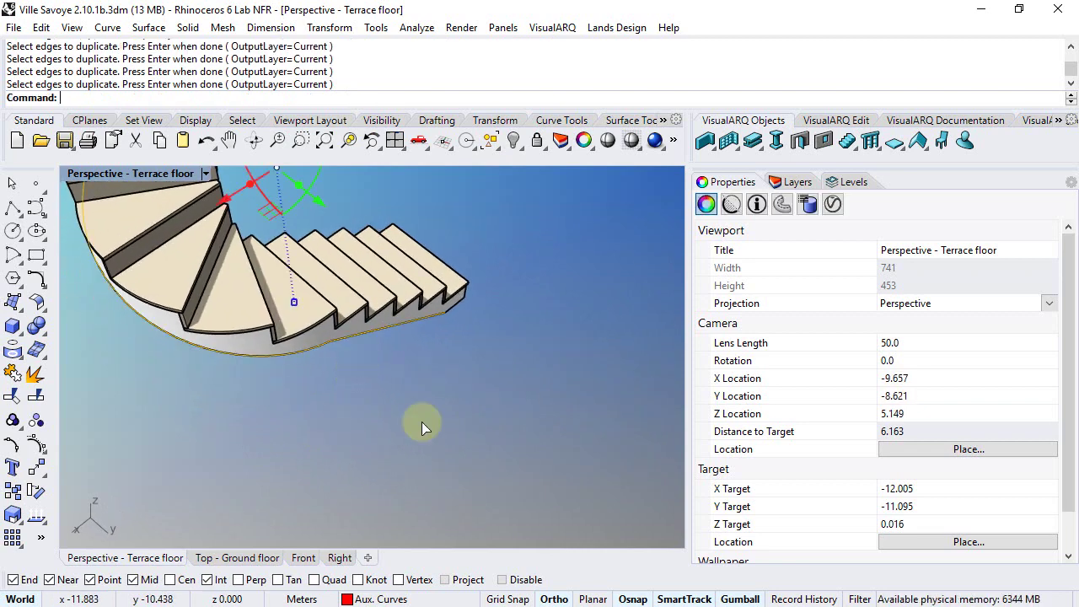
right_click_drag(421, 422, 485, 392)
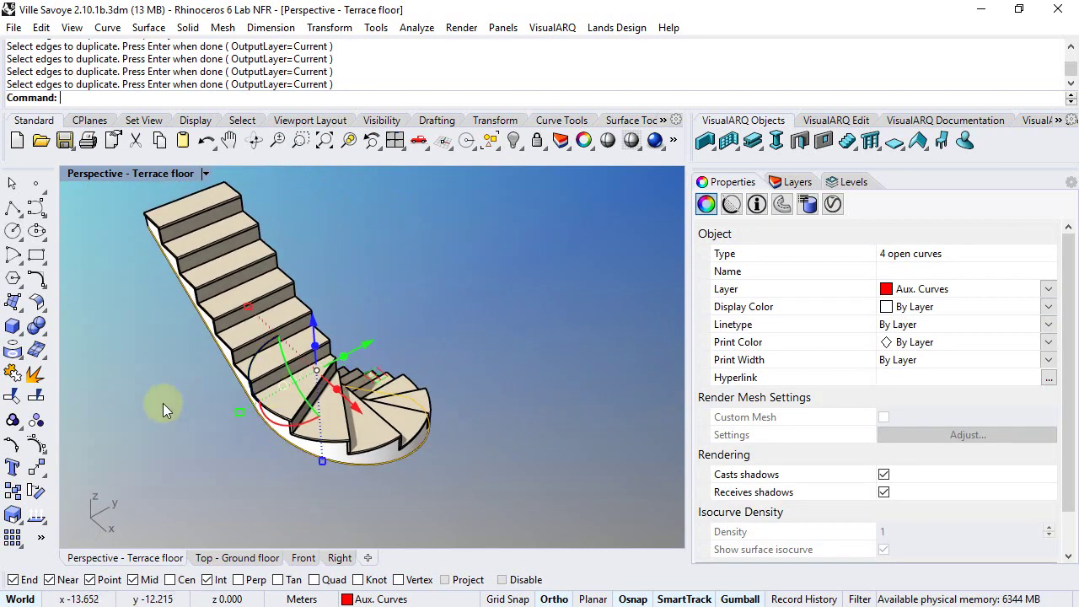
- Delete the duplicated edge curve under the straight flight
left_click(38, 442)
right_click_drag(128, 451, 496, 467)
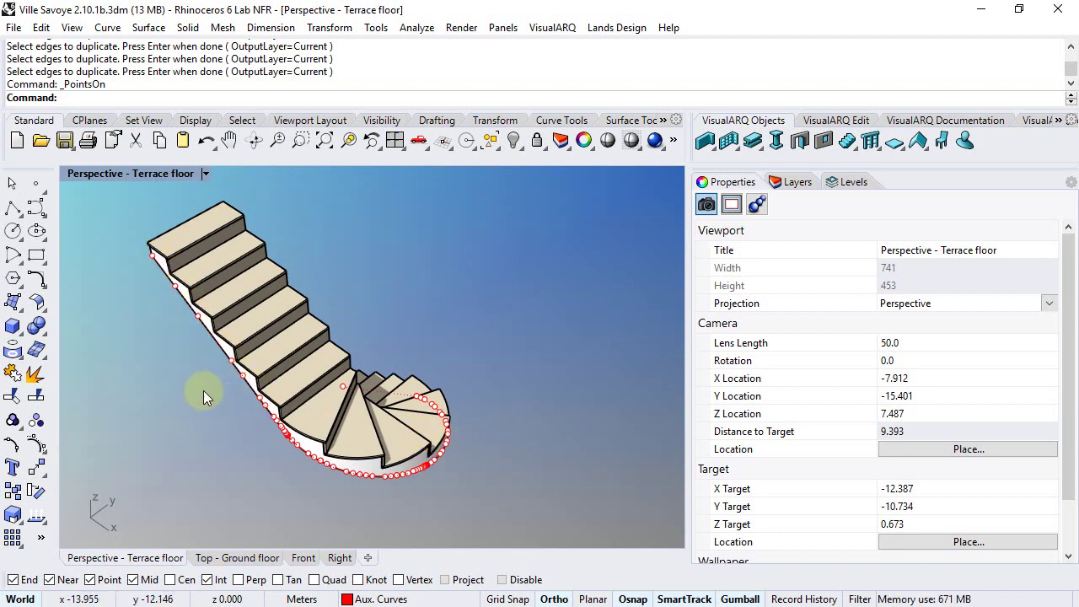
key("Escape")
left_click(210, 339)
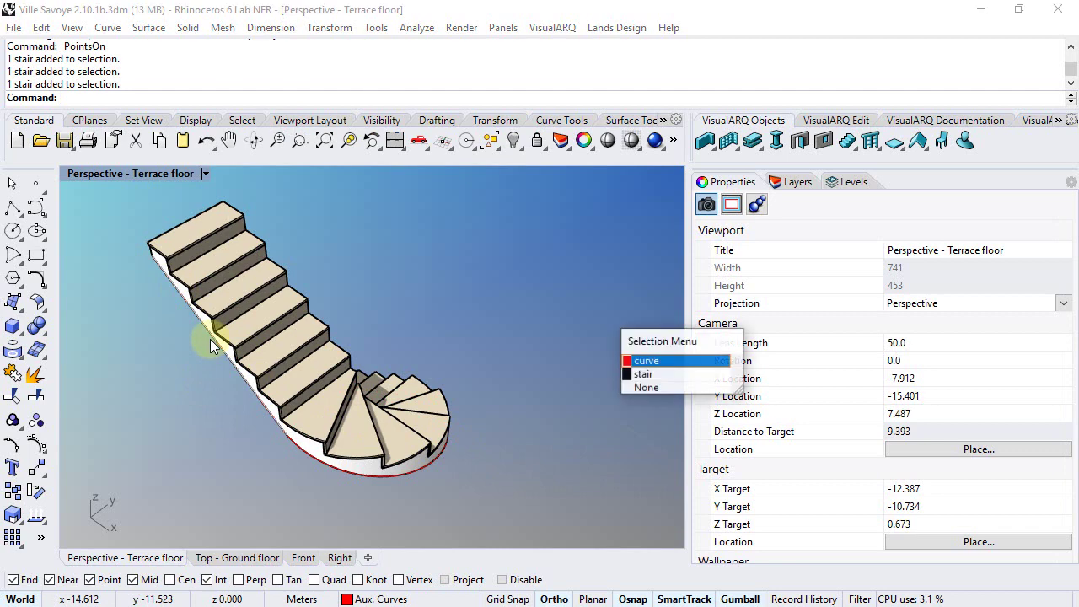
left_click(628, 362)
right_click_drag(213, 421, 220, 422)
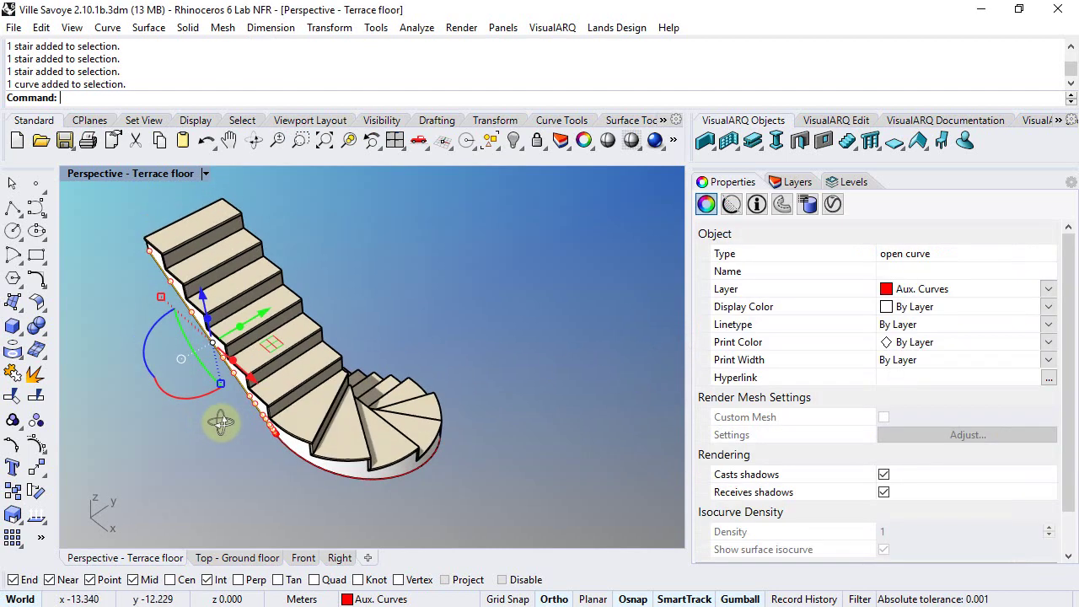
key("Delete")
- Draw a two-point polyline from the flight's bottom corner to its top
left_click(36, 208)
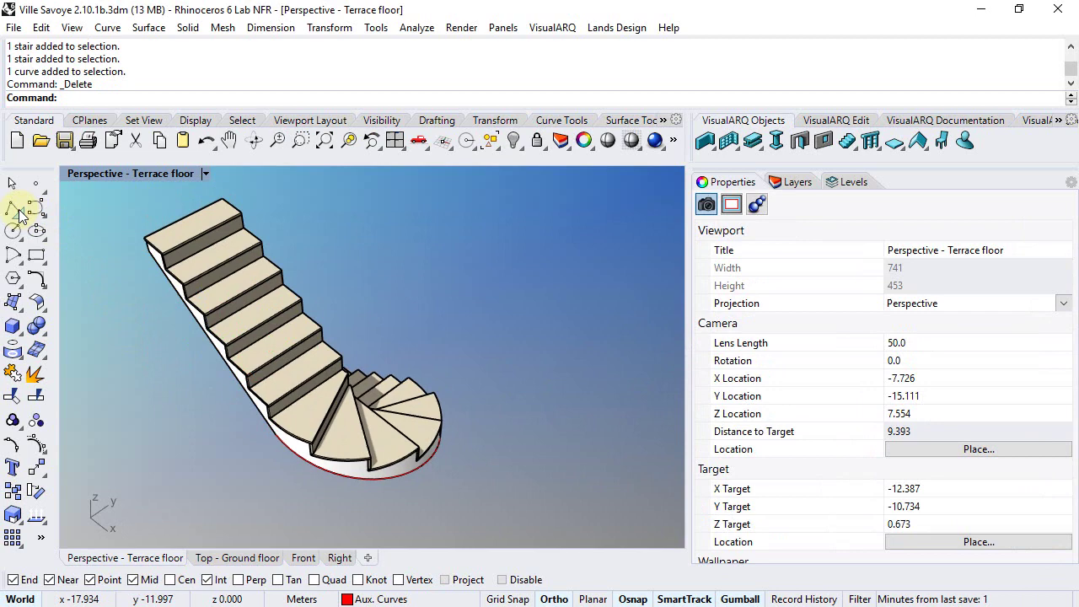
scroll(270, 421, "up", 3)
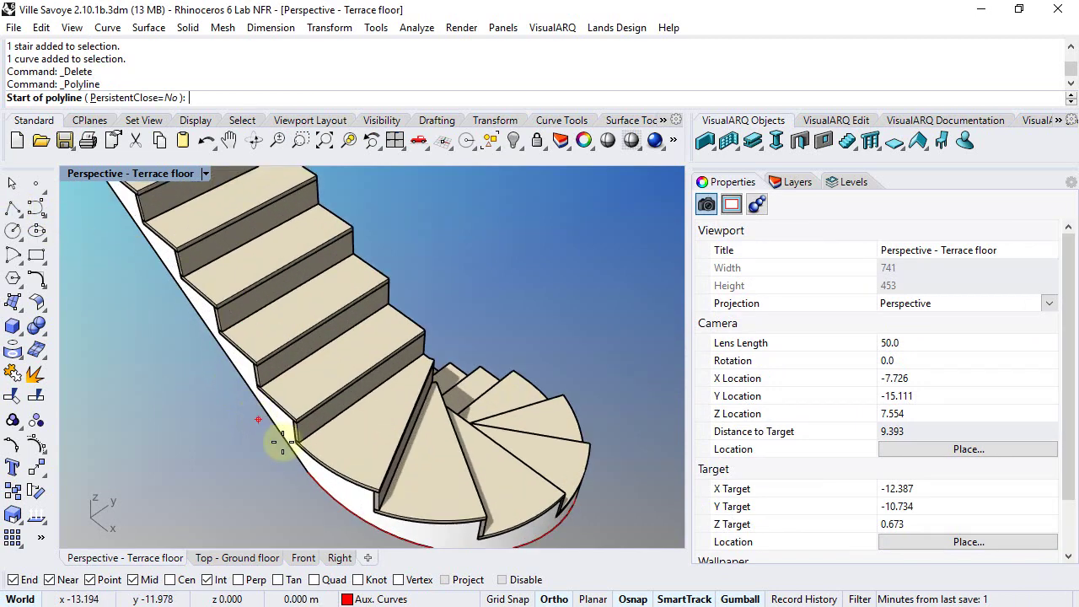
left_click(311, 483)
scroll(253, 396, "down", 3)
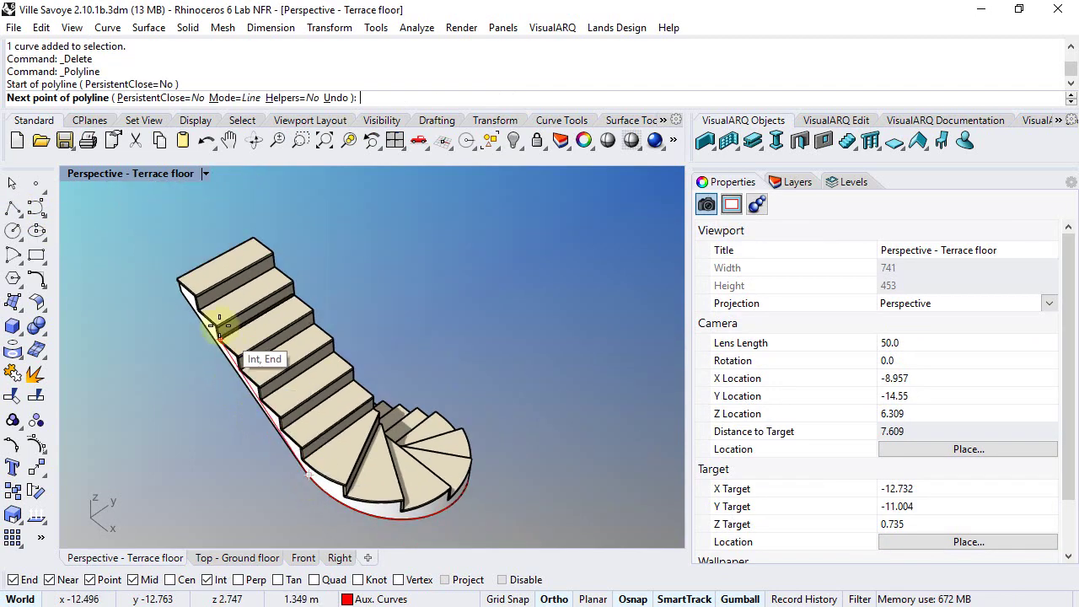
left_click(180, 295)
key("Return")
- Select the stair's lower edge curve rather than the stair itself
right_click_drag(356, 413, 330, 409)
left_click(331, 408)
left_click(340, 404)
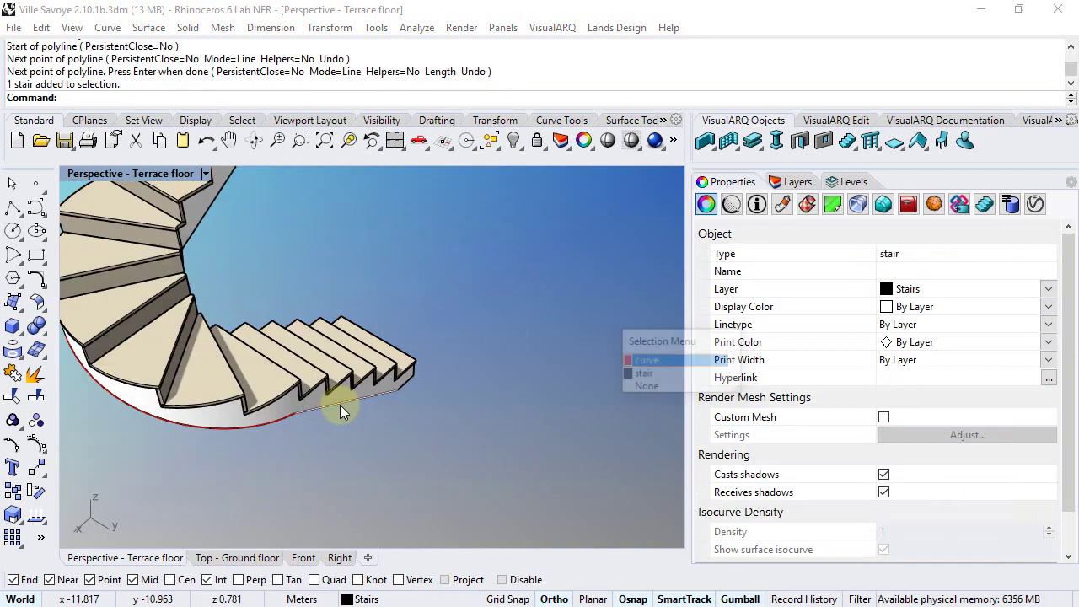
left_click(641, 361)
mouse_move(366, 432)
right_mouse_down()
mouse_move(400, 450)
mouse_move(476, 349)
mouse_move(509, 334)
mouse_move(489, 383)
mouse_move(512, 397)
mouse_move(379, 432)
right_mouse_up()
- Move the spiral edge curve's end control point onto the straight line's end
left_click(379, 432)
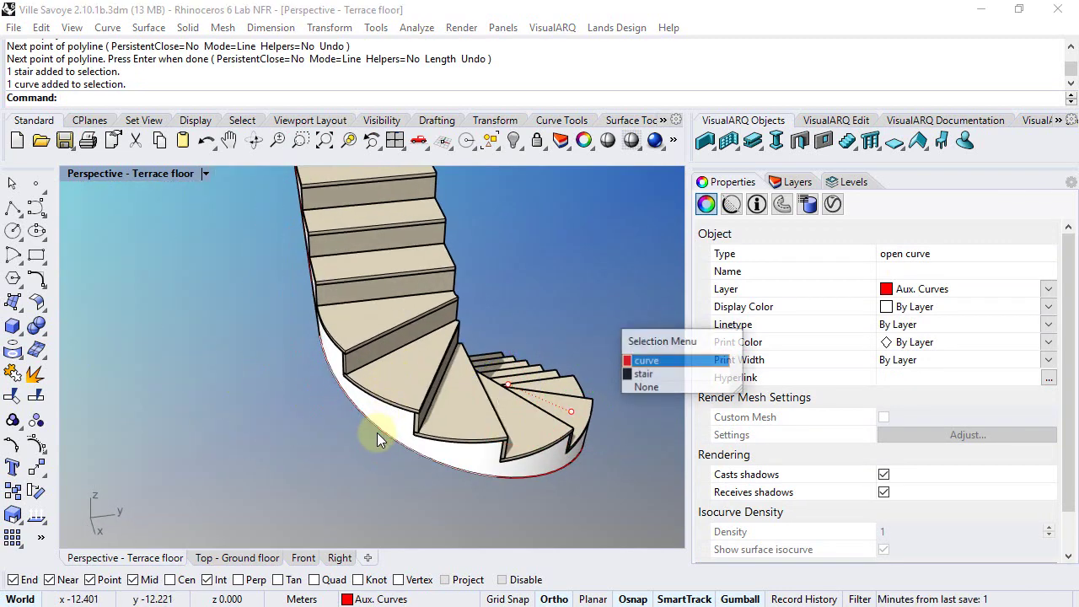
left_click(638, 360)
left_click(546, 477, "shift")
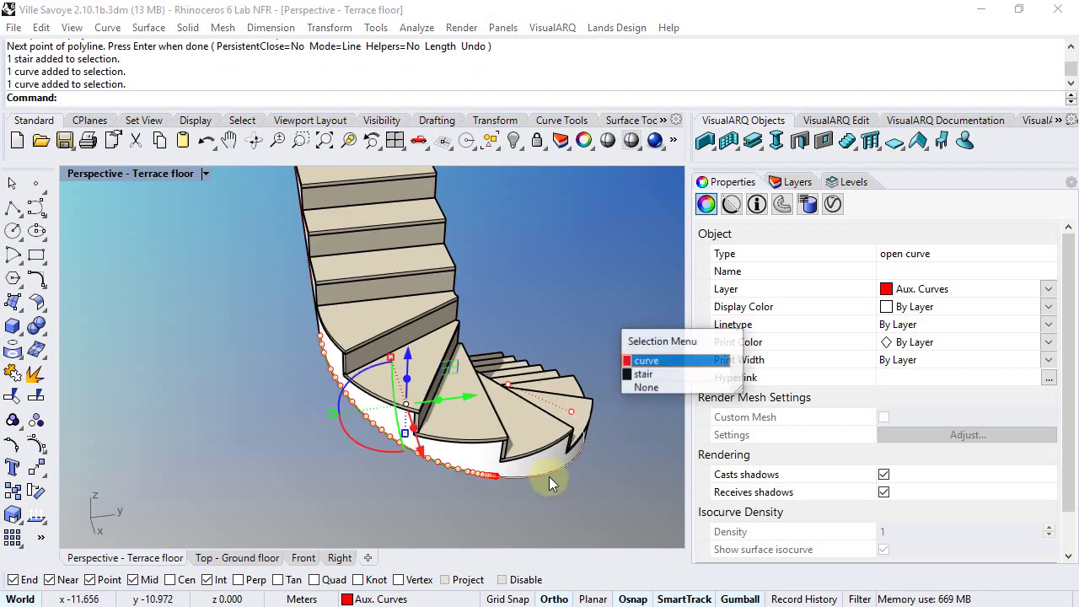
left_click(638, 360)
right_click_drag(590, 396, 564, 418)
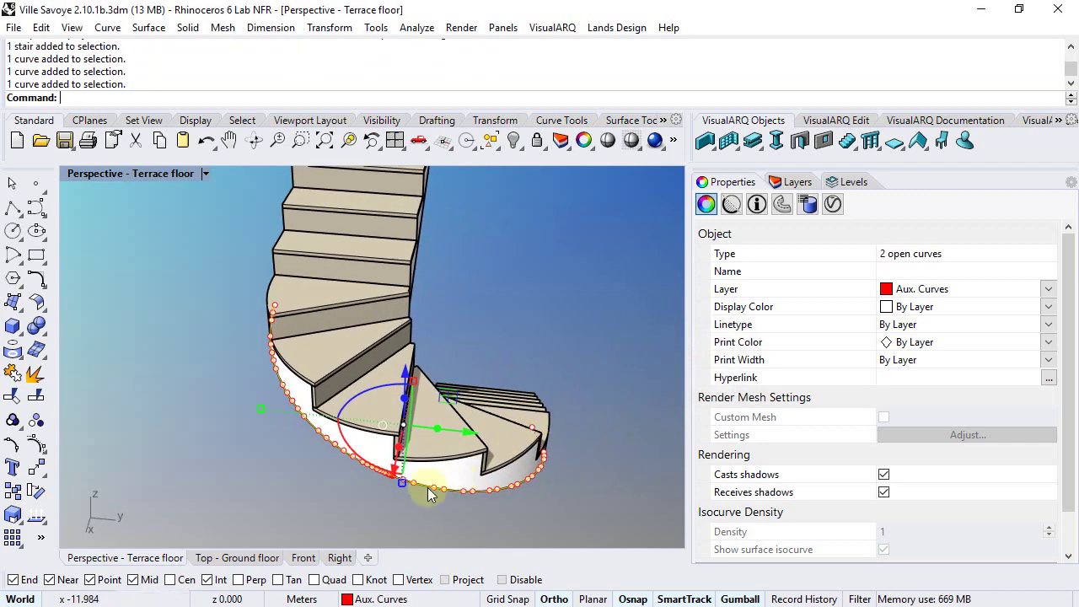
scroll(377, 474, "up", 8)
scroll(377, 470, "up", 4)
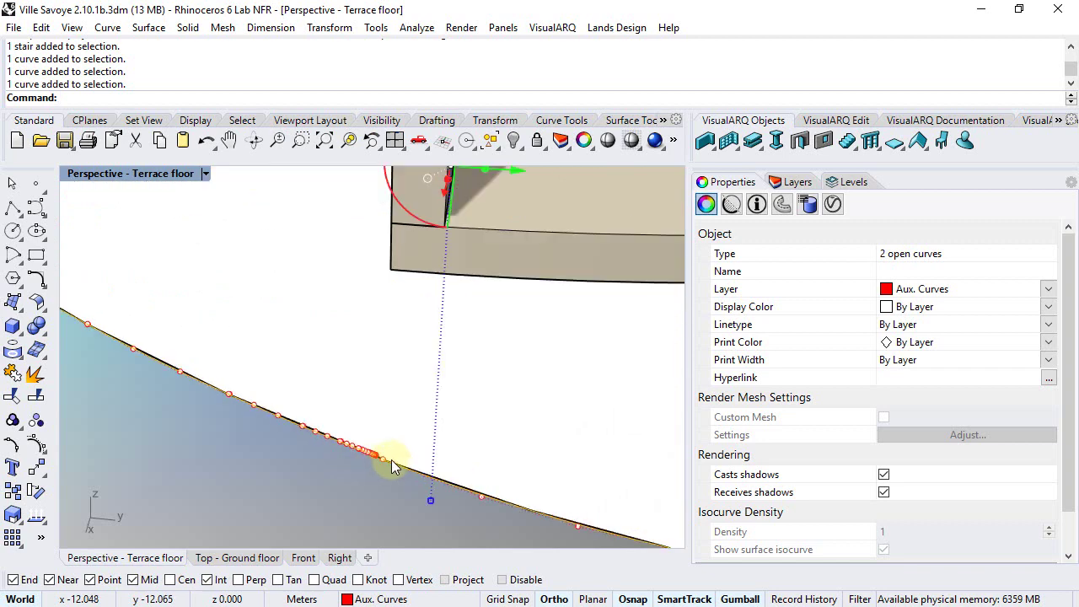
left_click(322, 461)
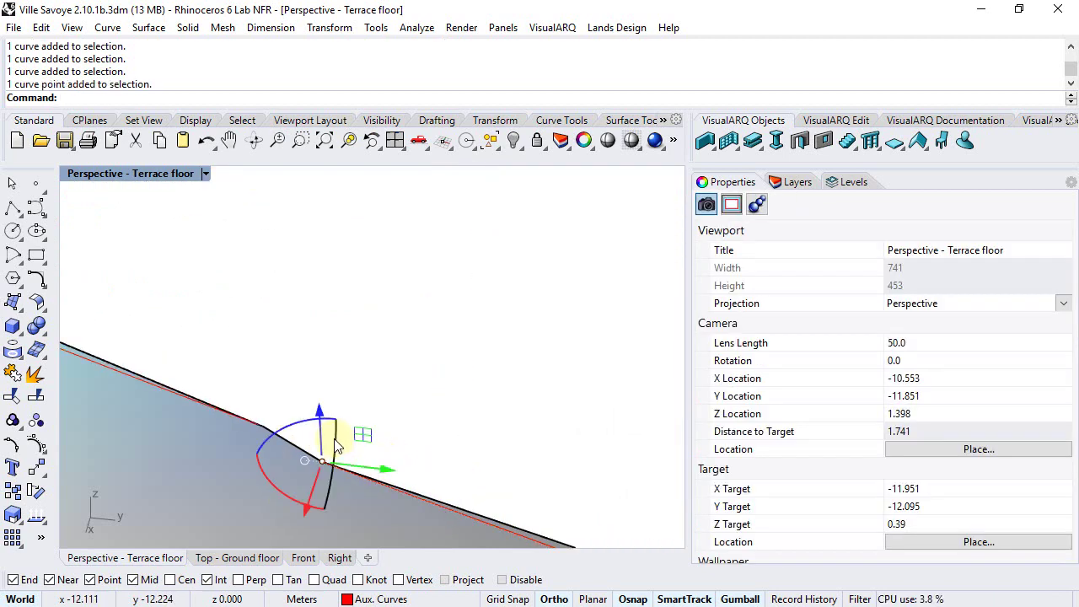
left_click(37, 447)
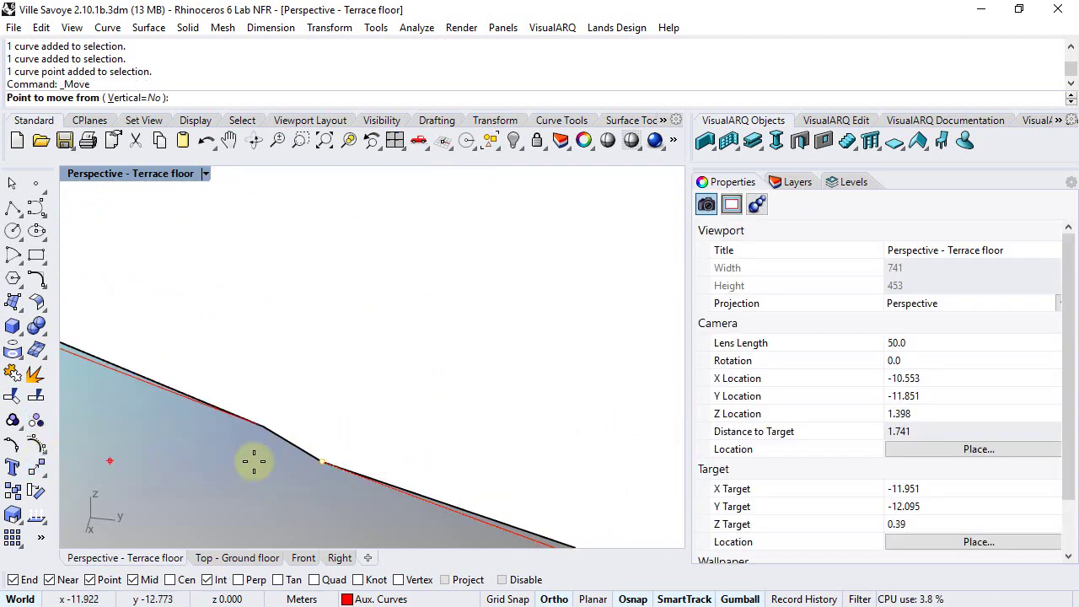
left_click(322, 462)
left_click(266, 431)
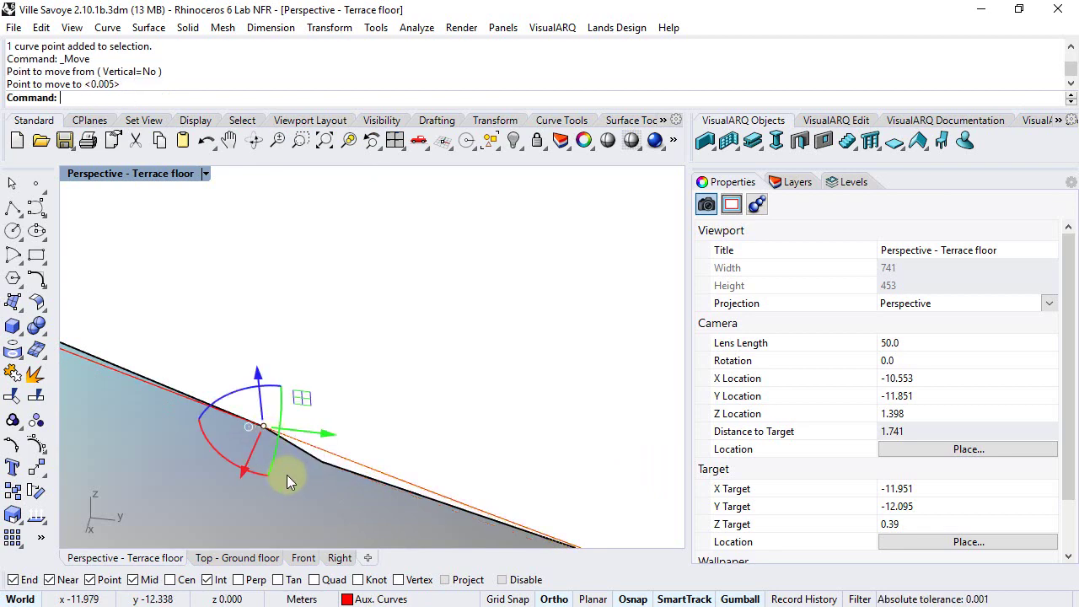
key("Escape")
- Join the lower edge curve and the second curve into one open curve
scroll(294, 484, "down", 2)
left_click(202, 415)
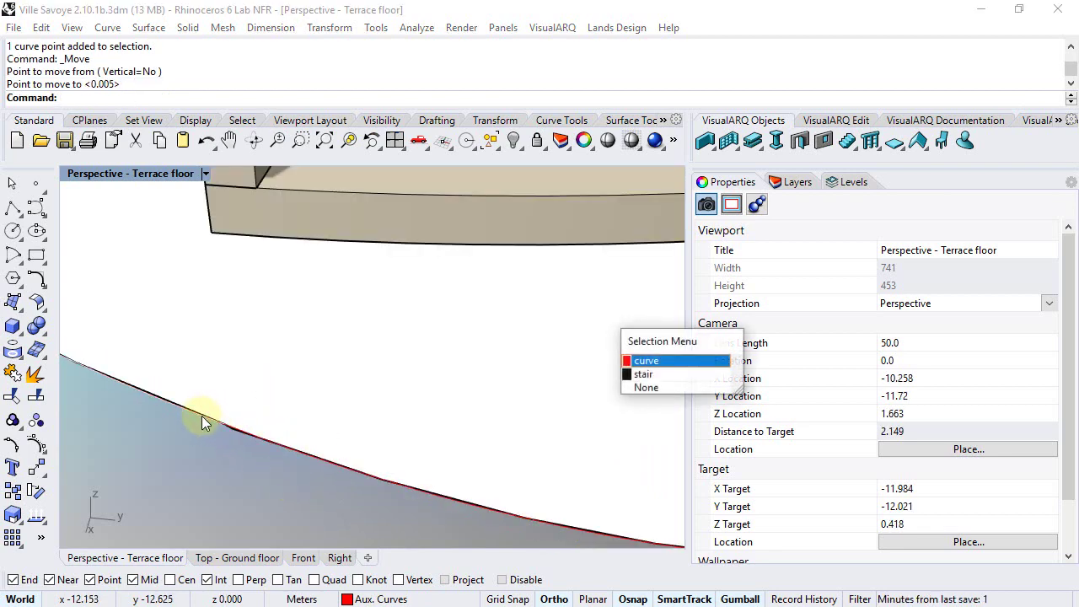
left_click(666, 360)
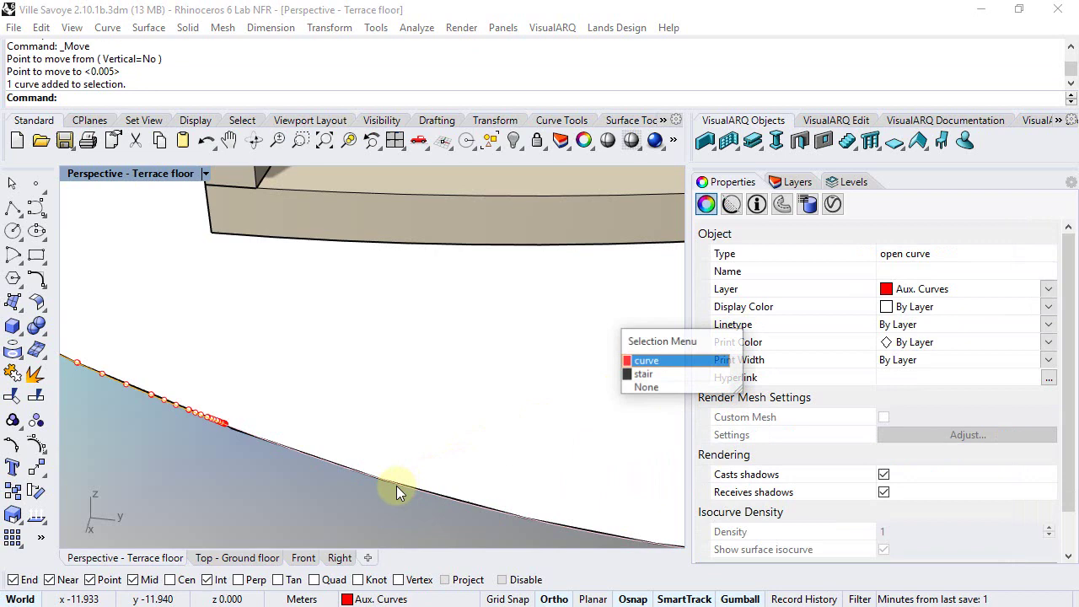
left_click(645, 360)
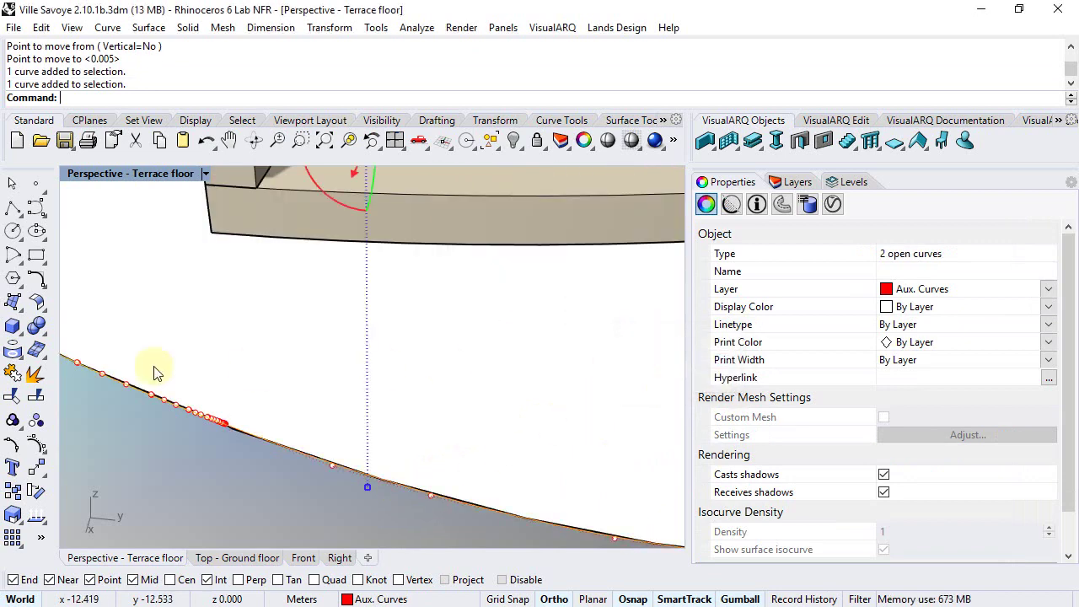
left_click(13, 375)
scroll(271, 421, "down", 4)
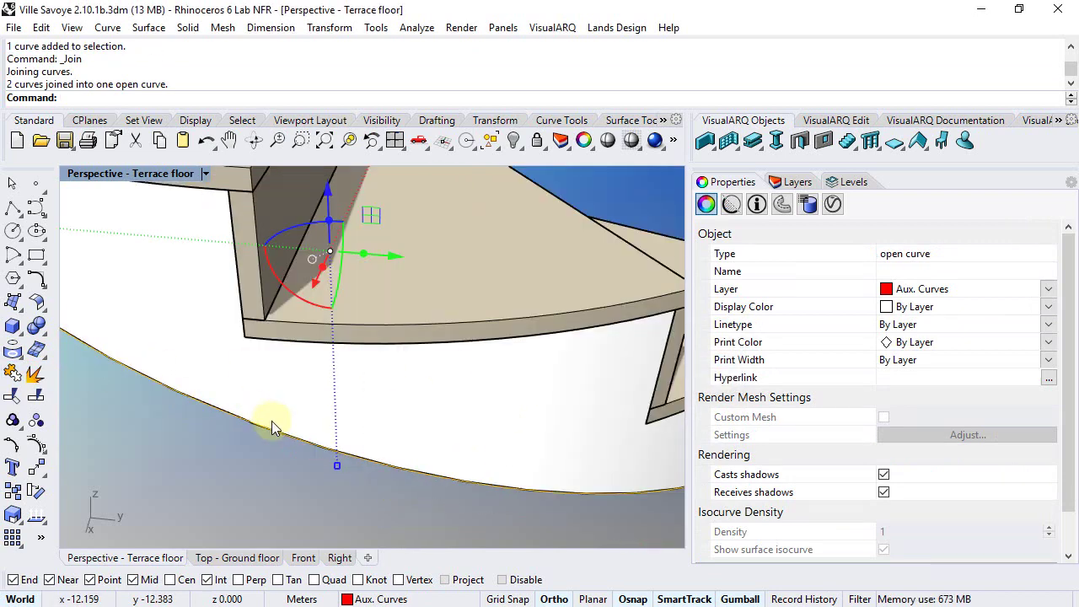
right_click_drag(274, 407, 302, 456, "shift")
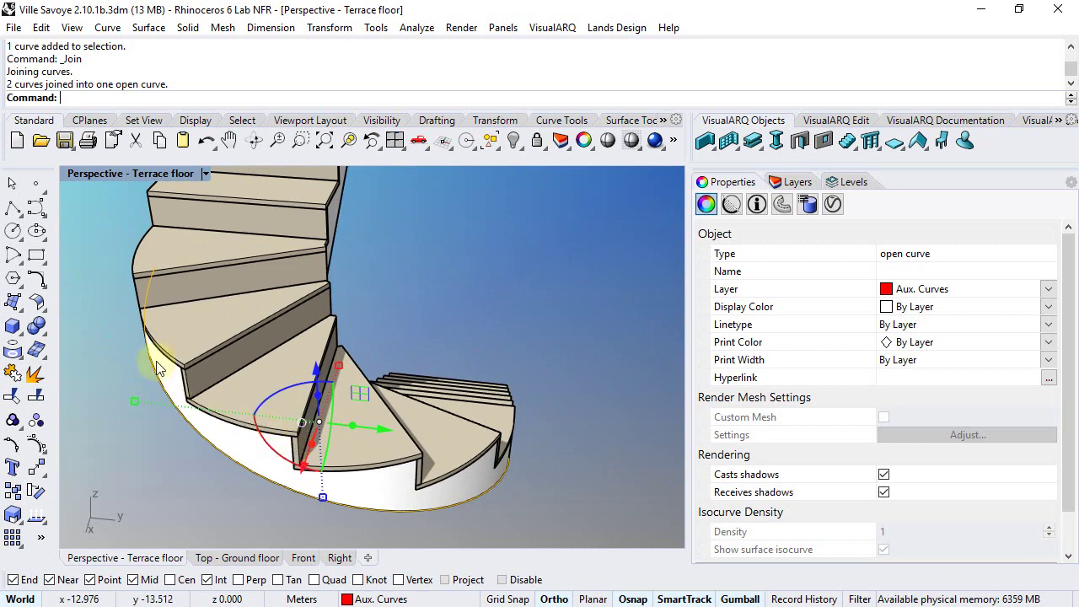
- Rebuild the joined curve to 15 control points at degree 3 and display its points
left_click(40, 286)
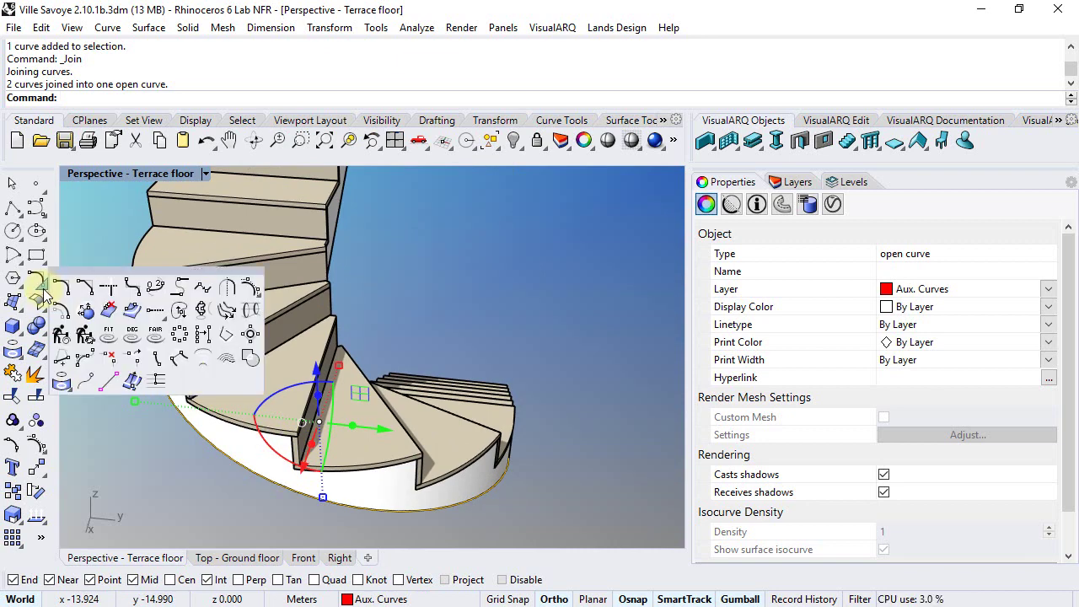
left_click(63, 333)
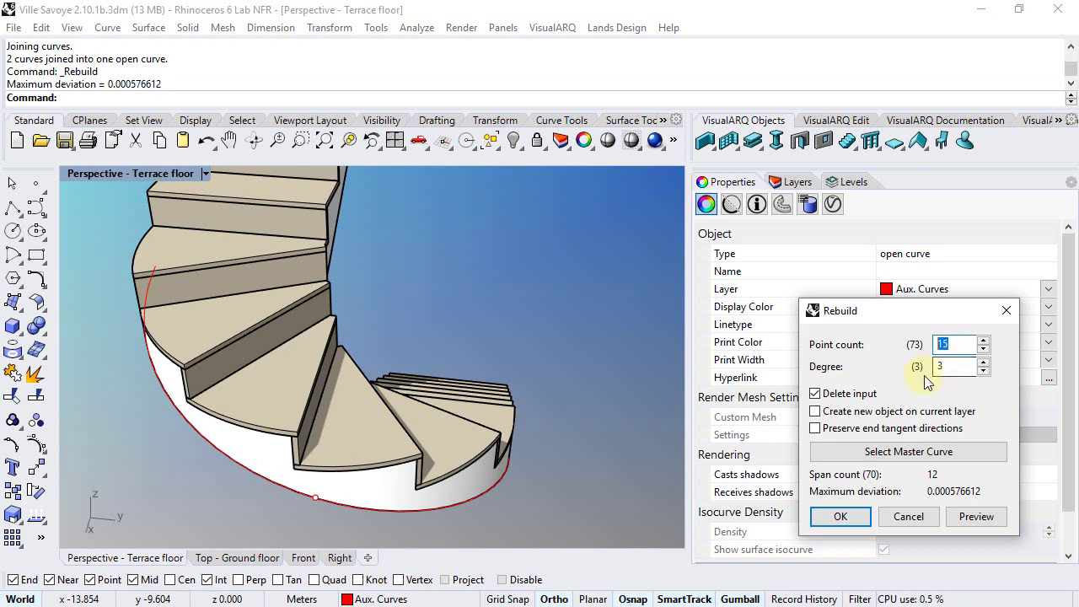
left_click(840, 516)
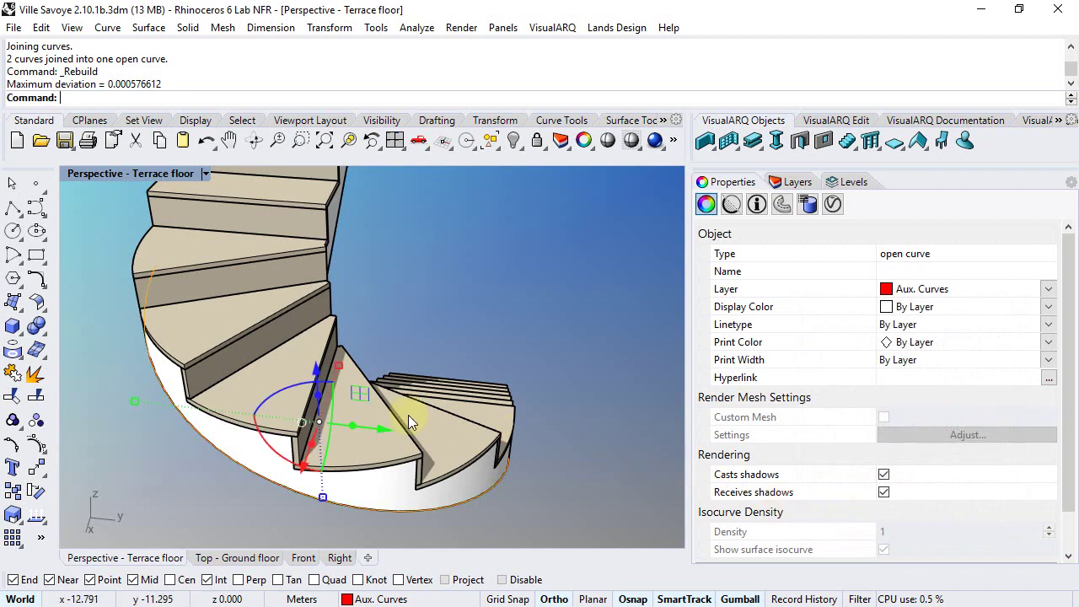
left_click(40, 444)
right_click_drag(205, 422, 204, 384)
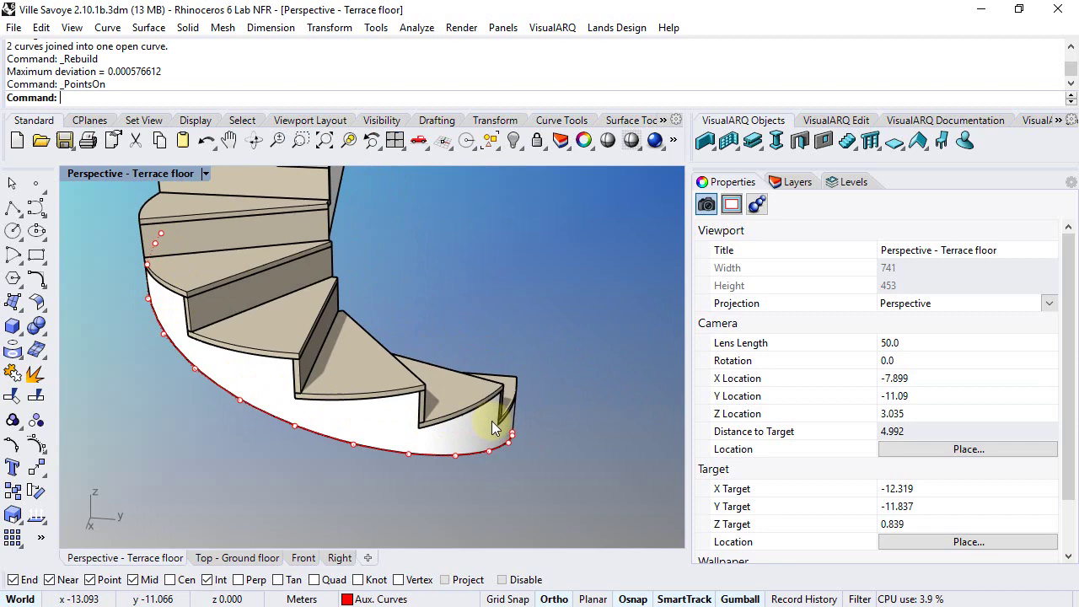
- Join the three edge curves under the stair into a single open curve
scroll(496, 415, "down", 2)
right_click_drag(496, 416, 543, 270)
key("Home")
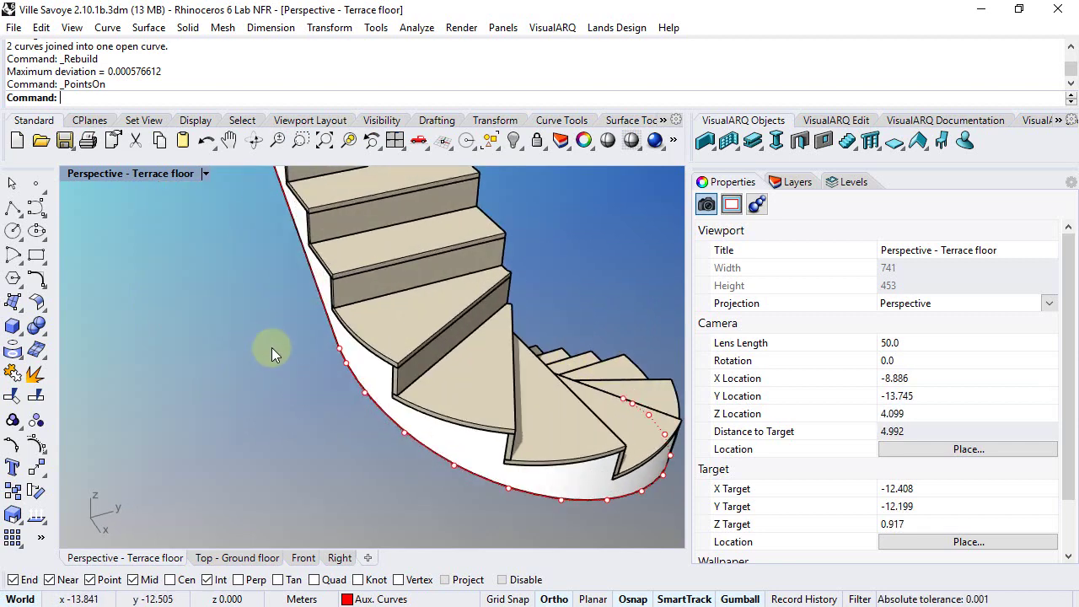
left_click(326, 322)
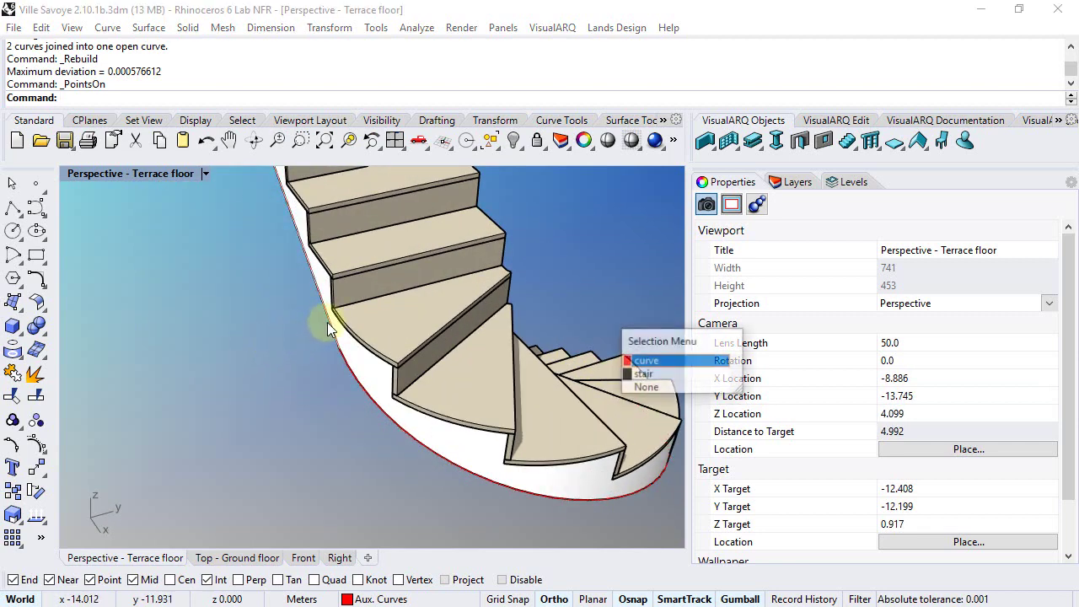
left_click(642, 360)
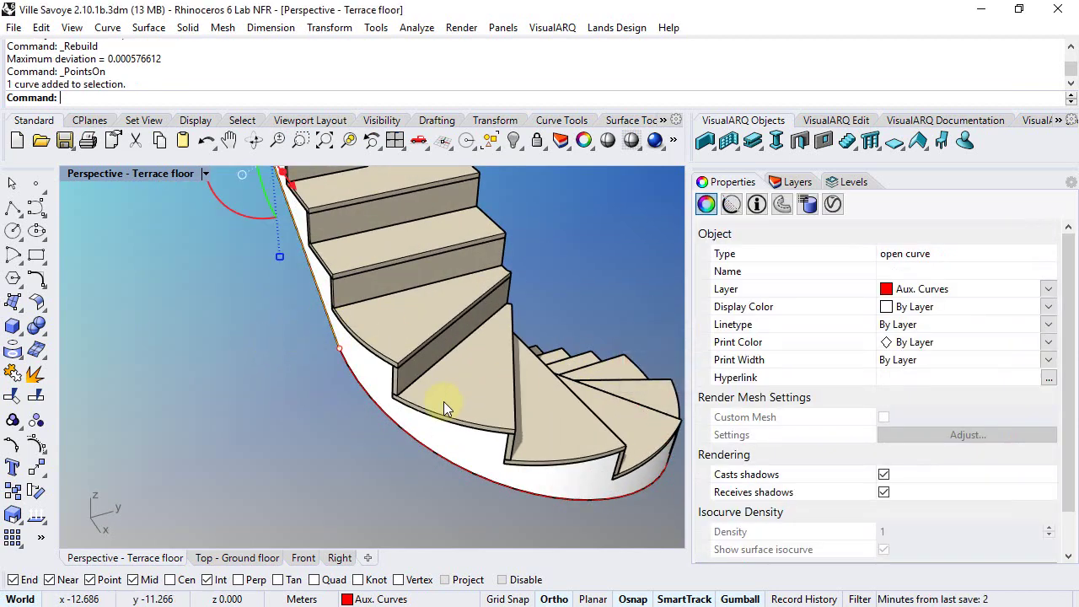
left_click(387, 422)
left_click(641, 361)
right_click_drag(613, 385, 438, 522)
left_click(436, 527, "shift")
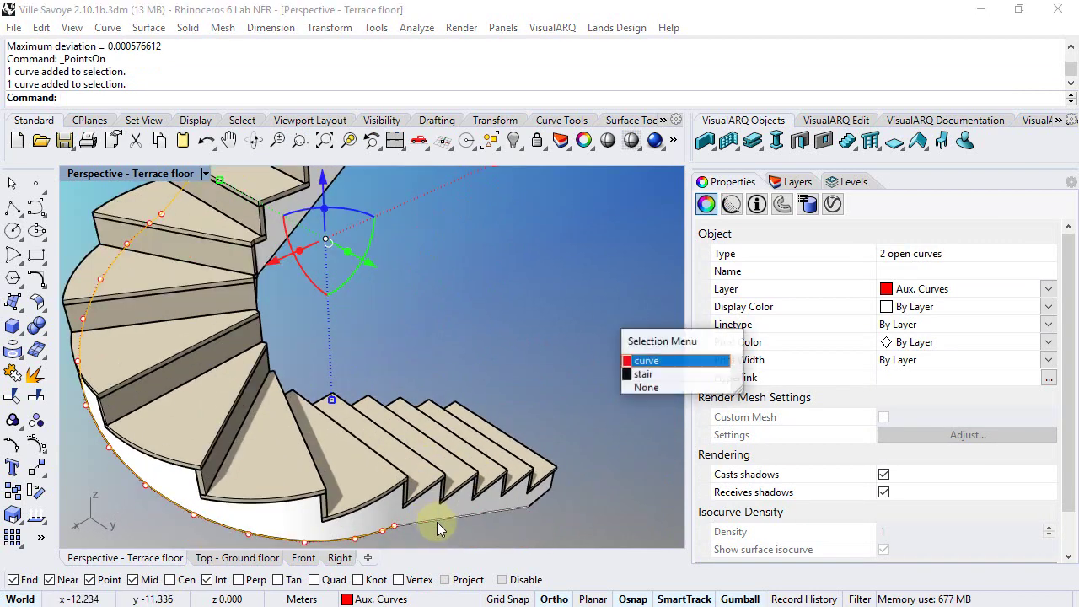
left_click(666, 360)
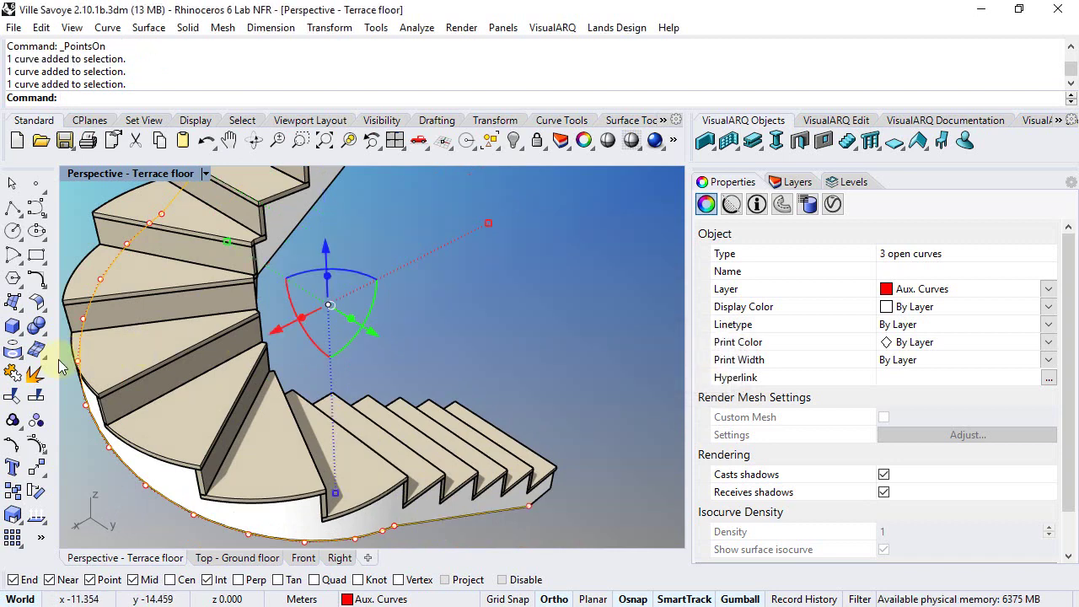
left_click(12, 373)
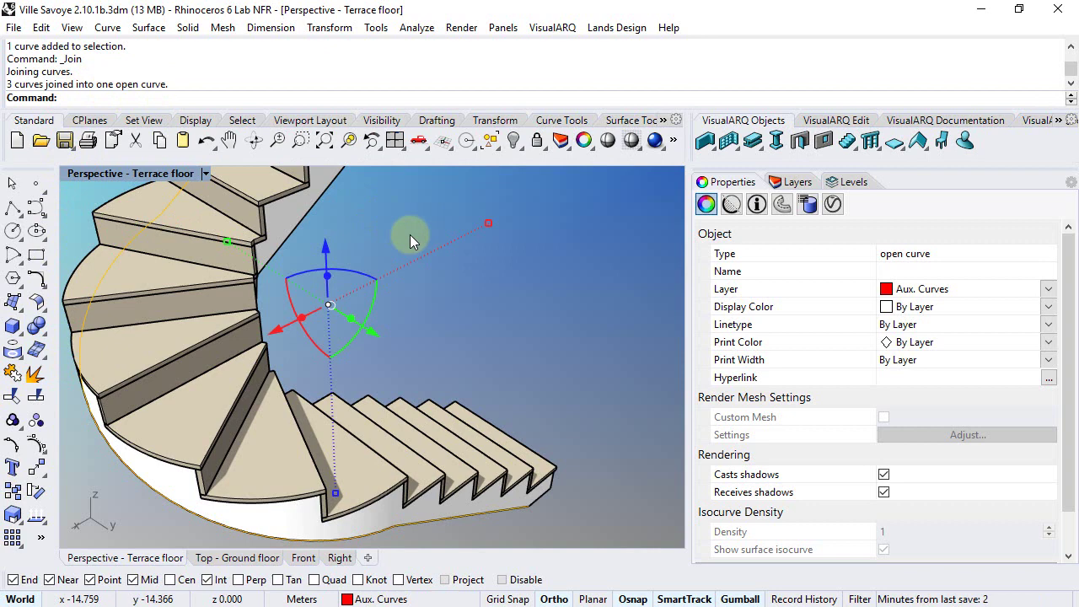
- Show all 114 hidden objects again and select the spiral stair
scroll(467, 291, "down", 2)
left_click(467, 291)
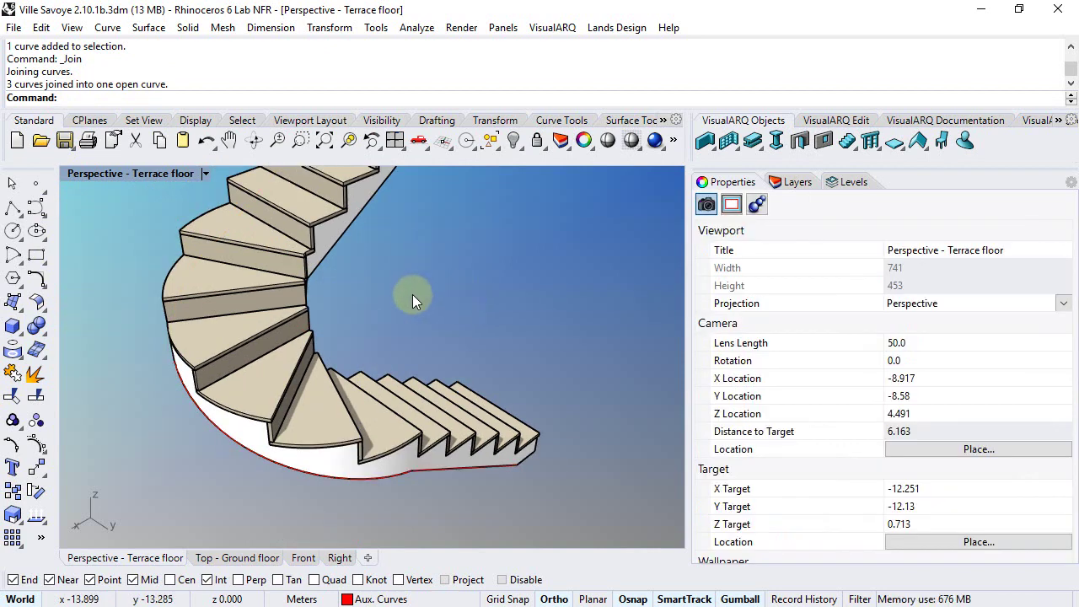
left_click(514, 142)
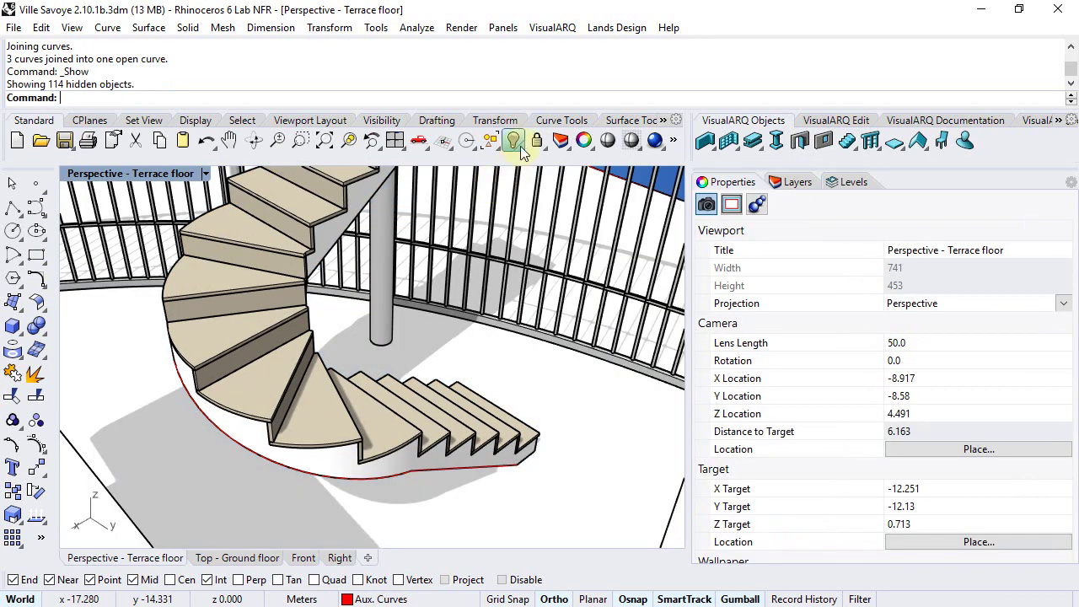
left_click(299, 248)
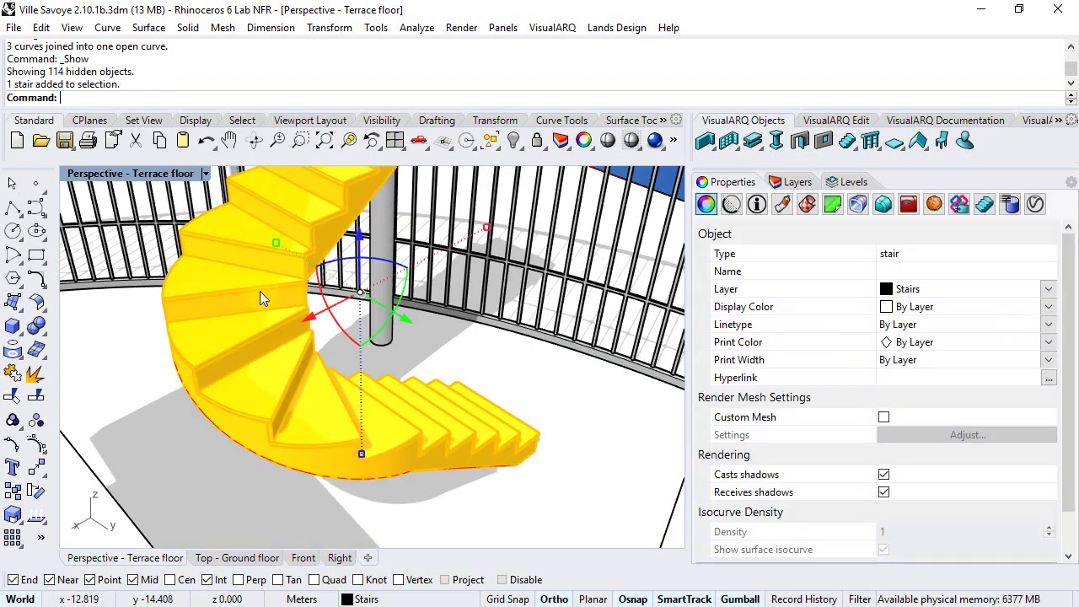
- Create a right-aligned Wall Fence railing from the joined curve under the stair
right_click_drag(260, 291, 327, 350)
key("Escape")
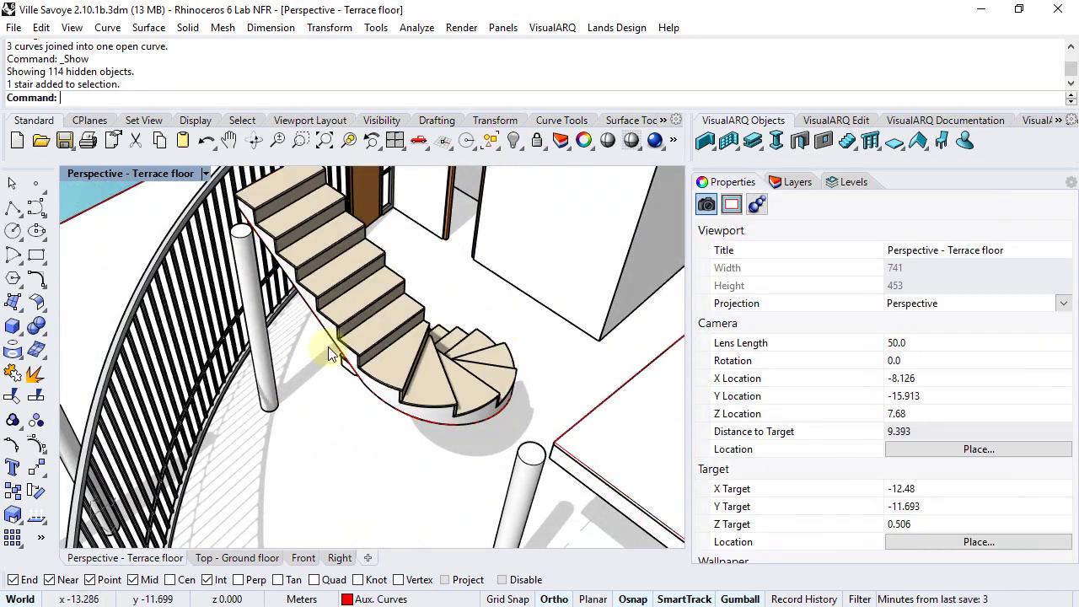
left_click(870, 141)
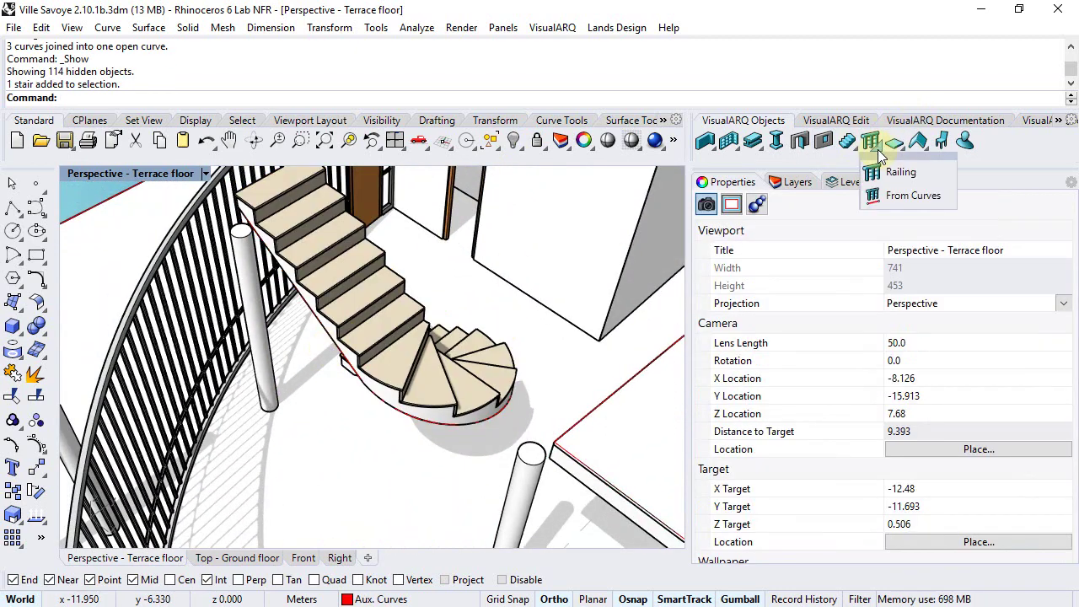
left_click(896, 196)
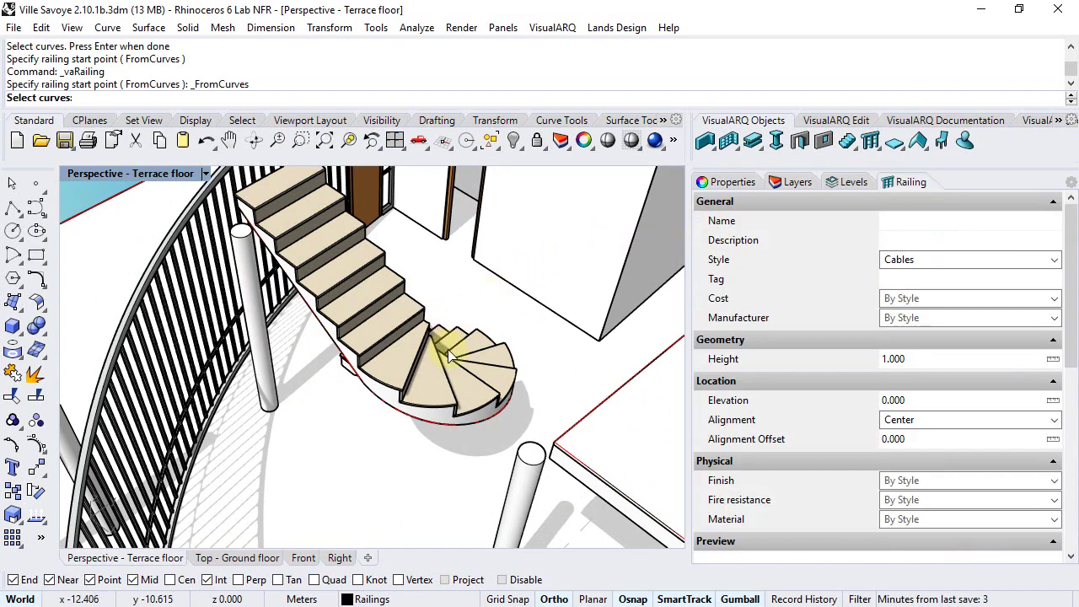
left_click(1054, 260)
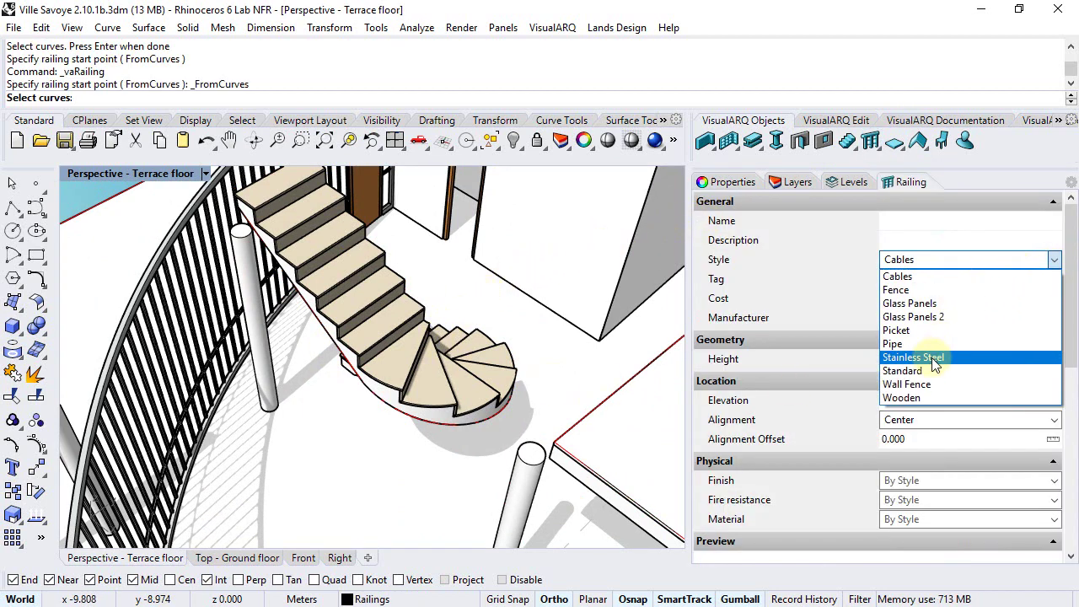
left_click(925, 381)
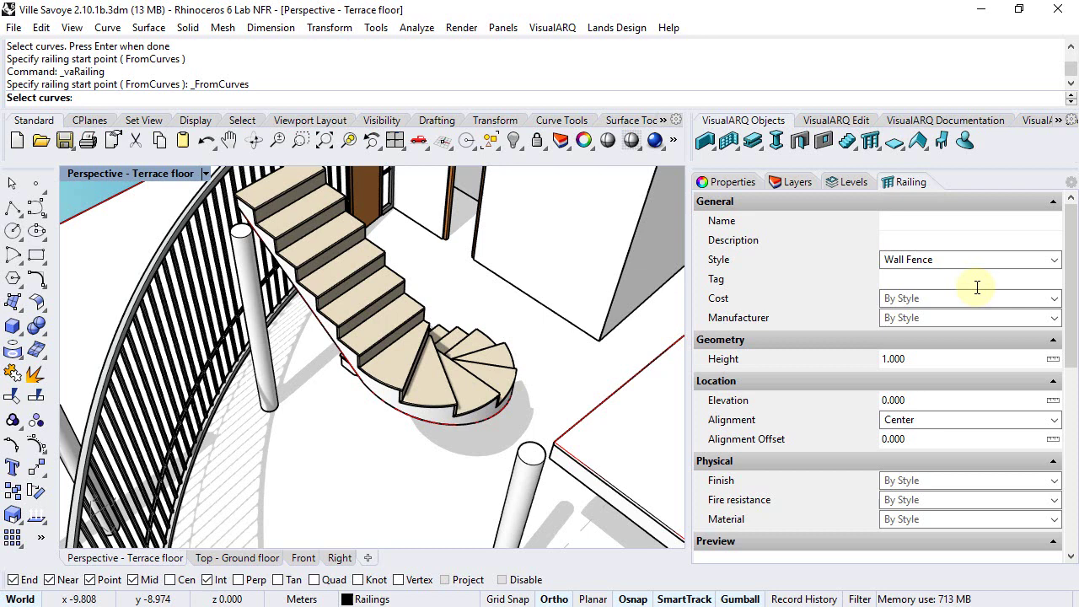
left_click(1053, 420)
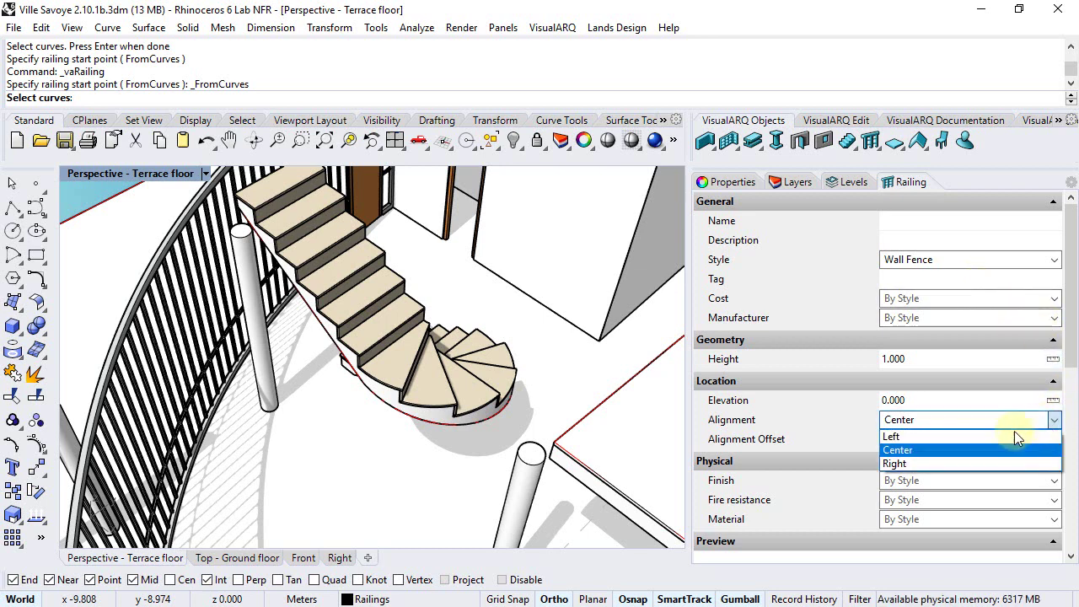
left_click(923, 466)
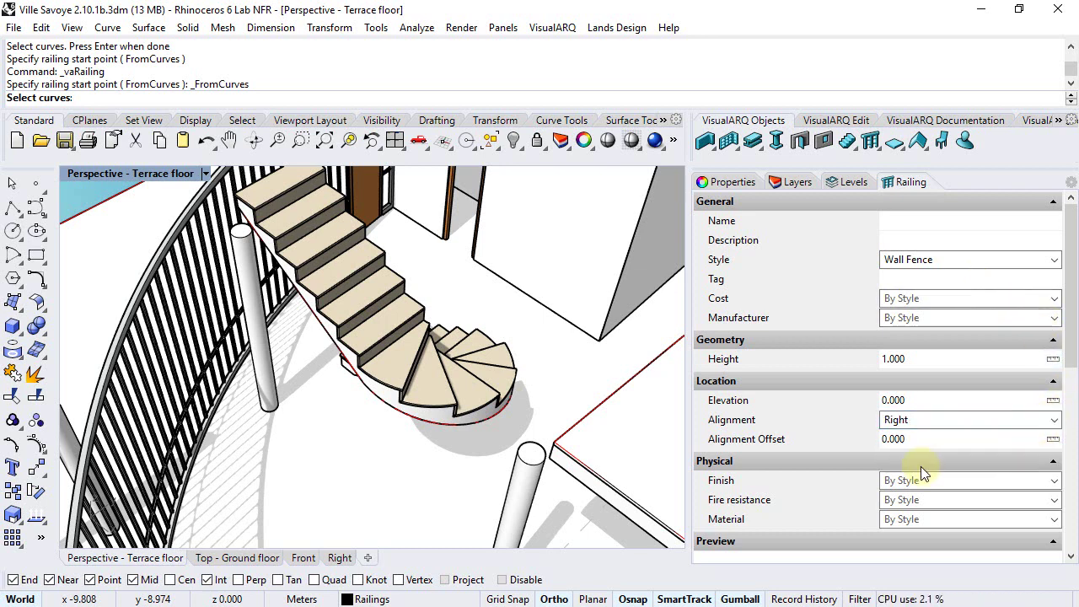
left_click(335, 354)
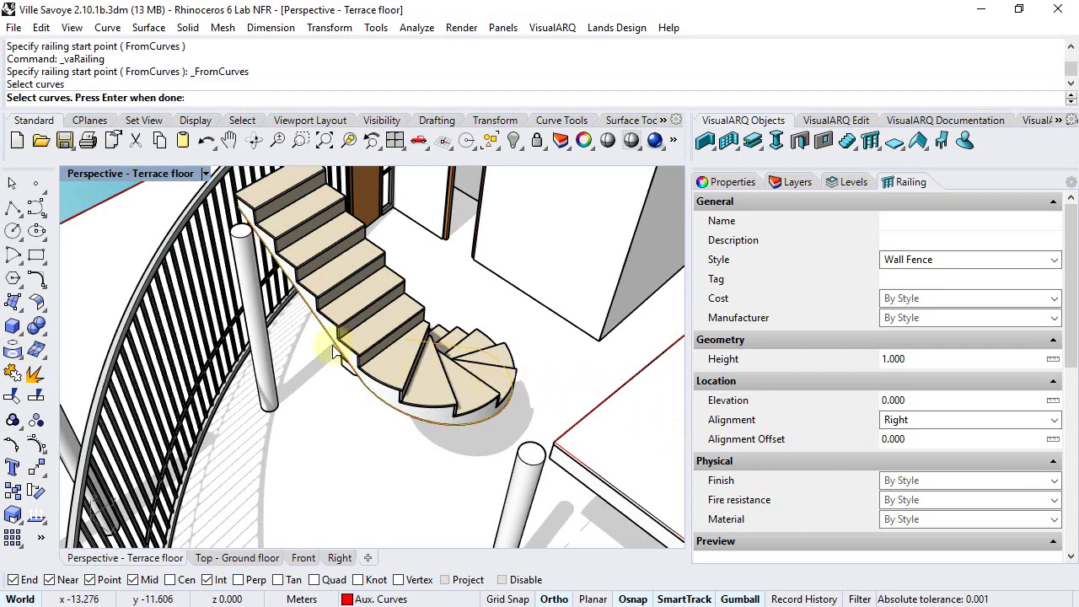
key("Return")
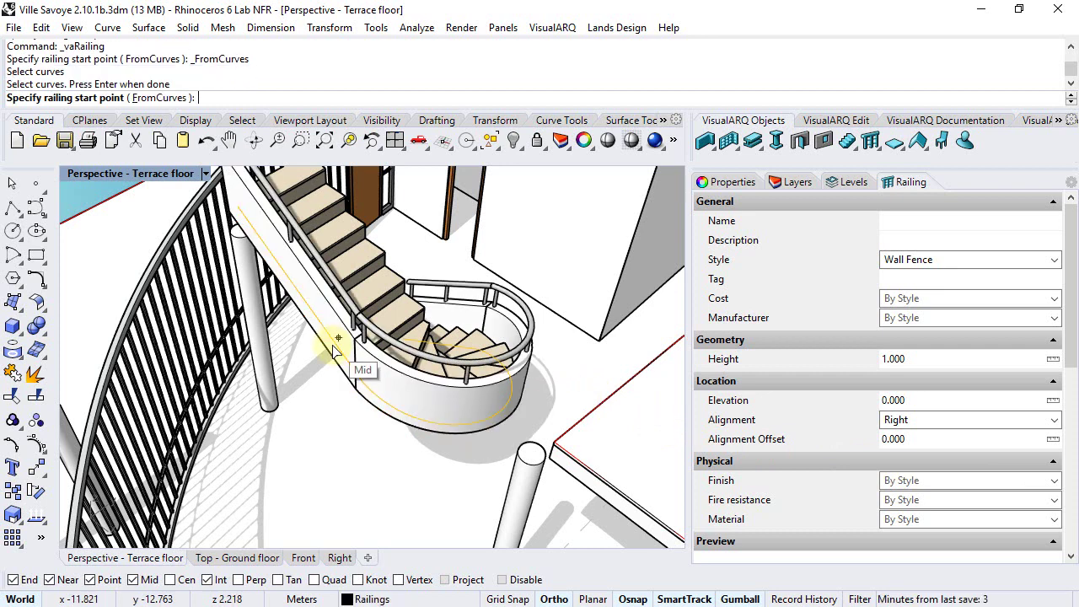
key("Return")
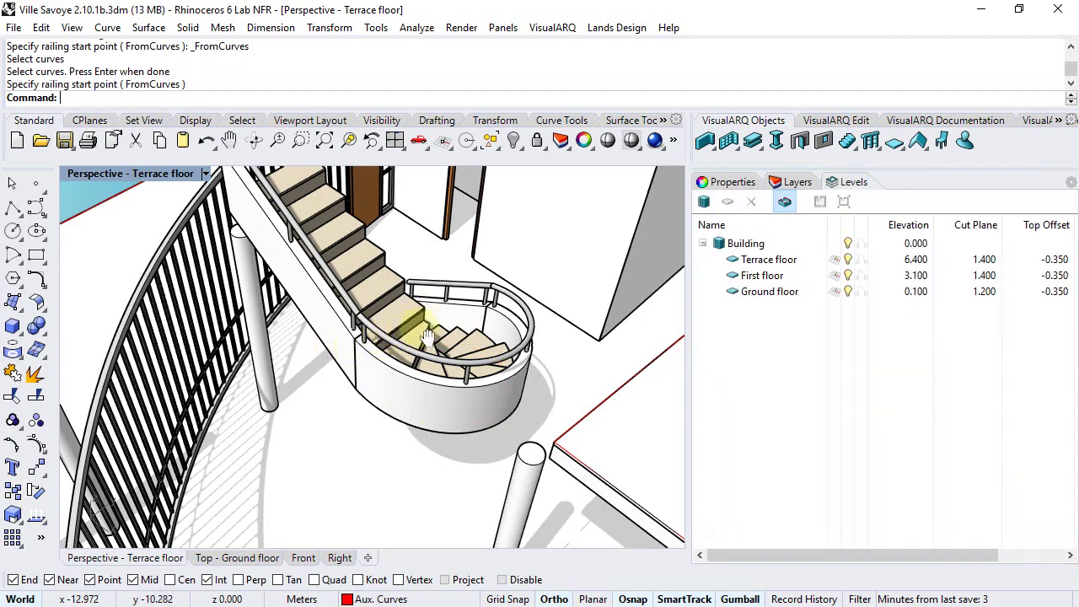
- Place a left-aligned Wall Fence railing from the bottom step corner to the stair corner
right_click_drag(413, 337, 409, 366)
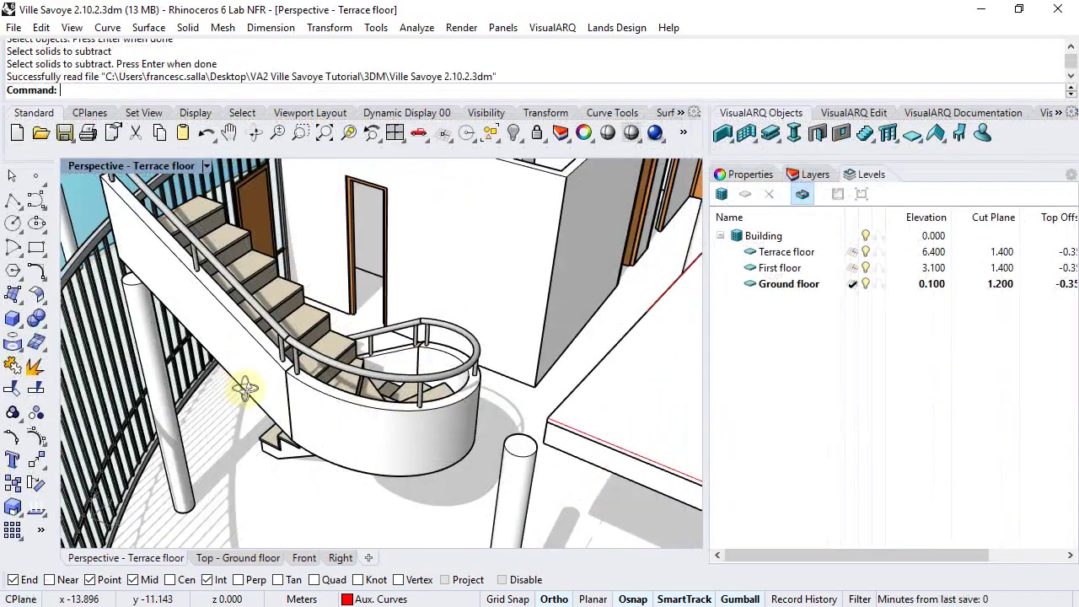
right_click_drag(241, 385, 346, 329)
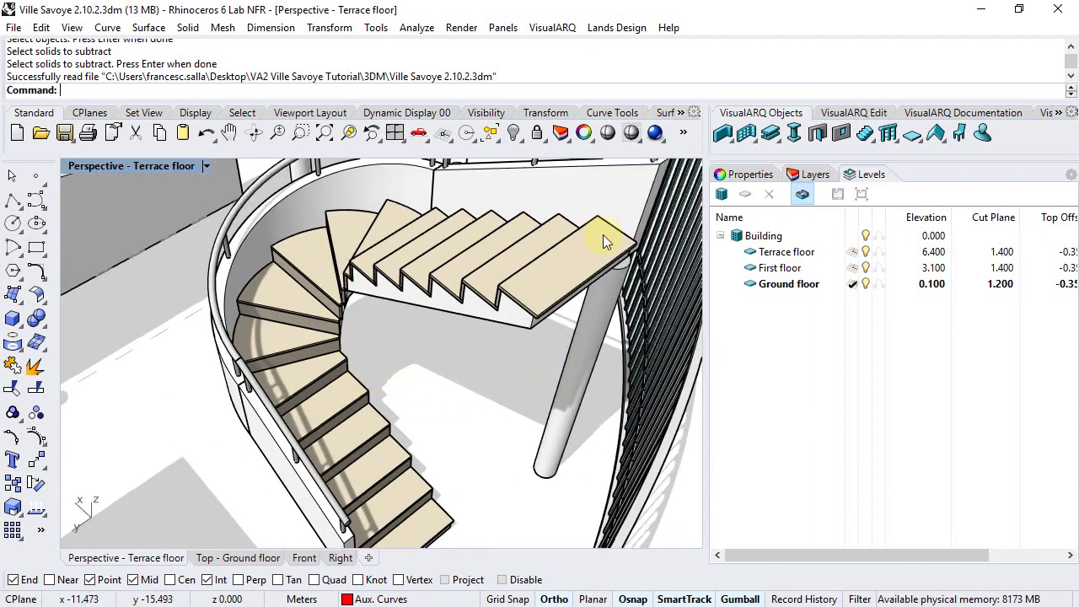
left_click(889, 134)
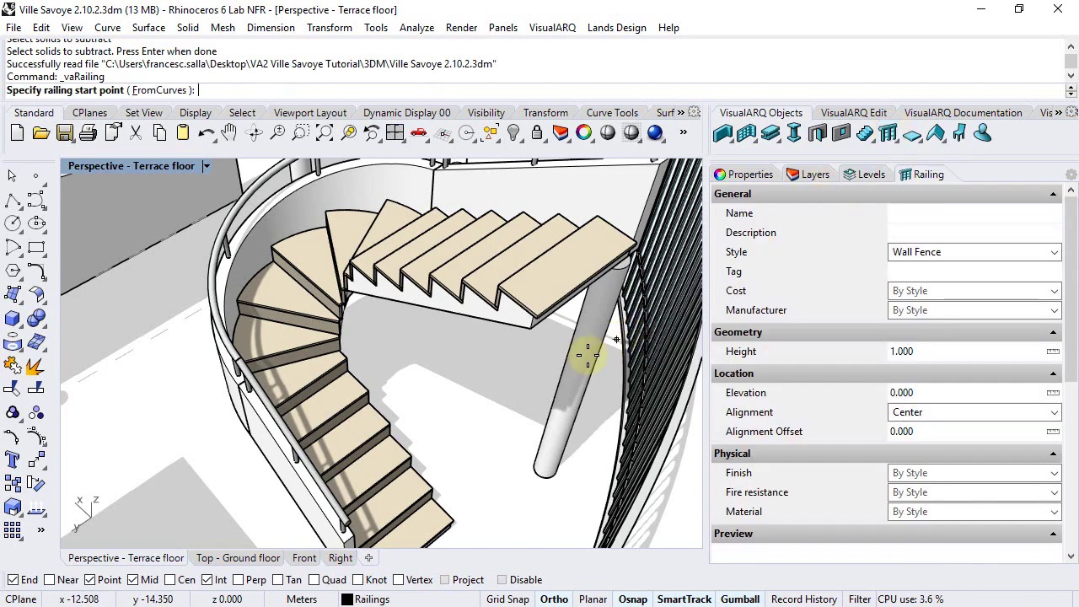
right_click_drag(588, 356, 337, 494)
scroll(334, 494, "up", 6)
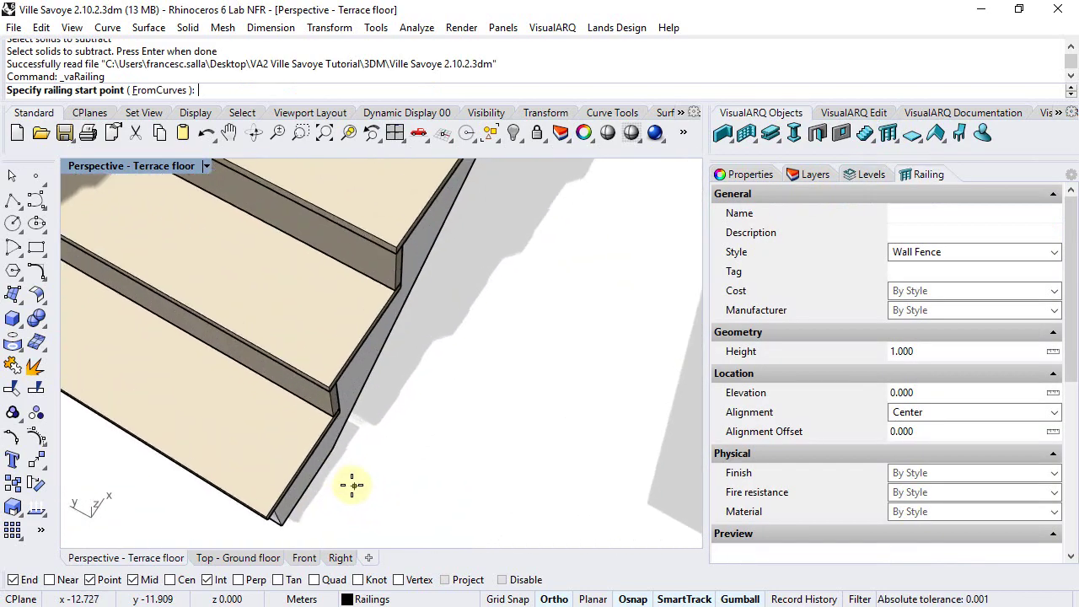
scroll(352, 485, "down", 1)
left_click(342, 459)
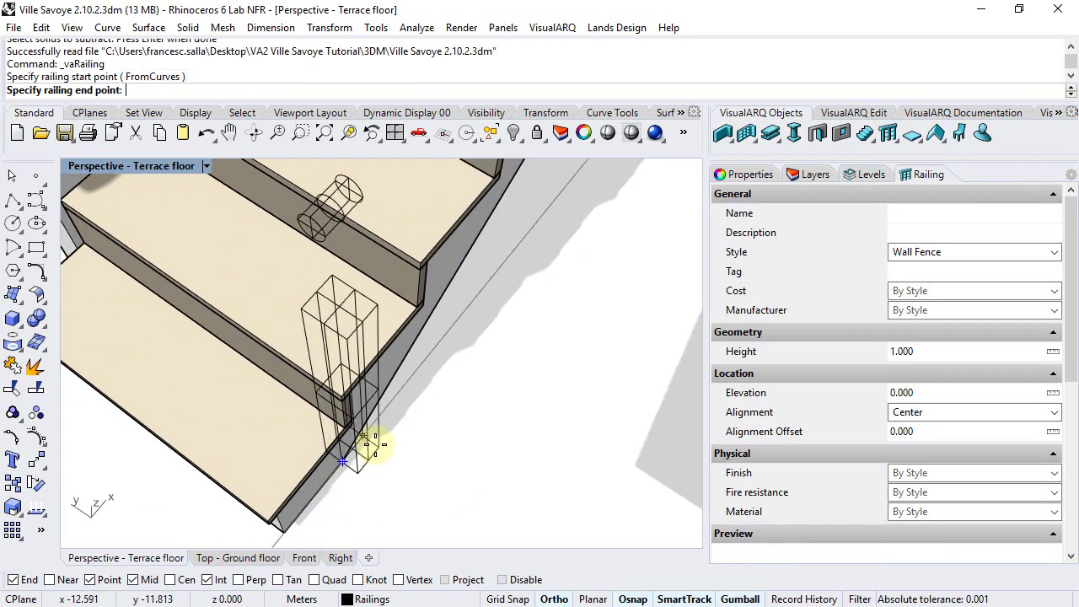
scroll(371, 444, "down", 2)
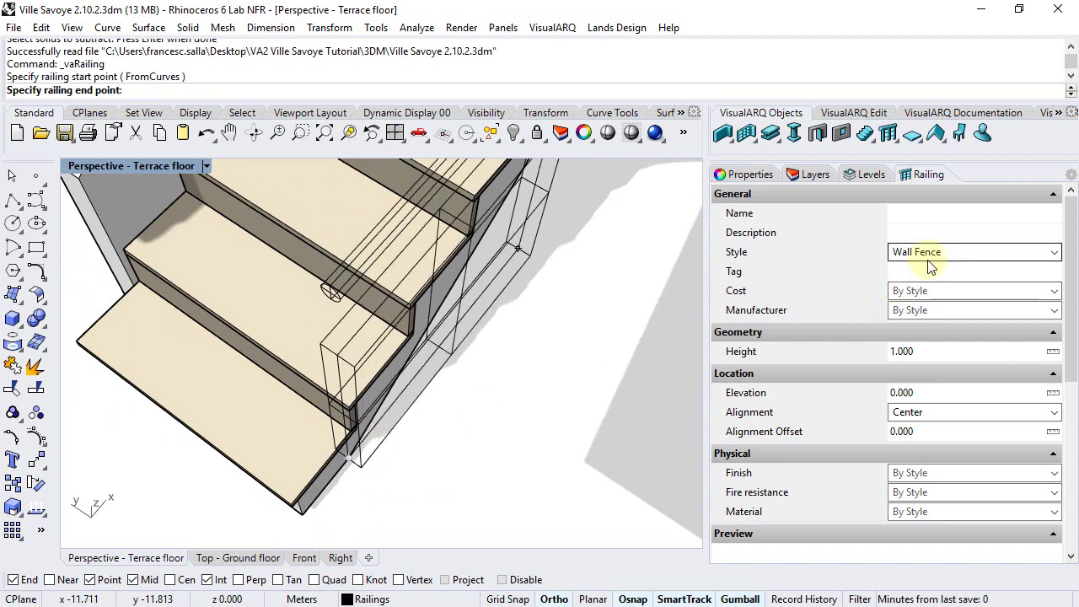
left_click(1054, 412)
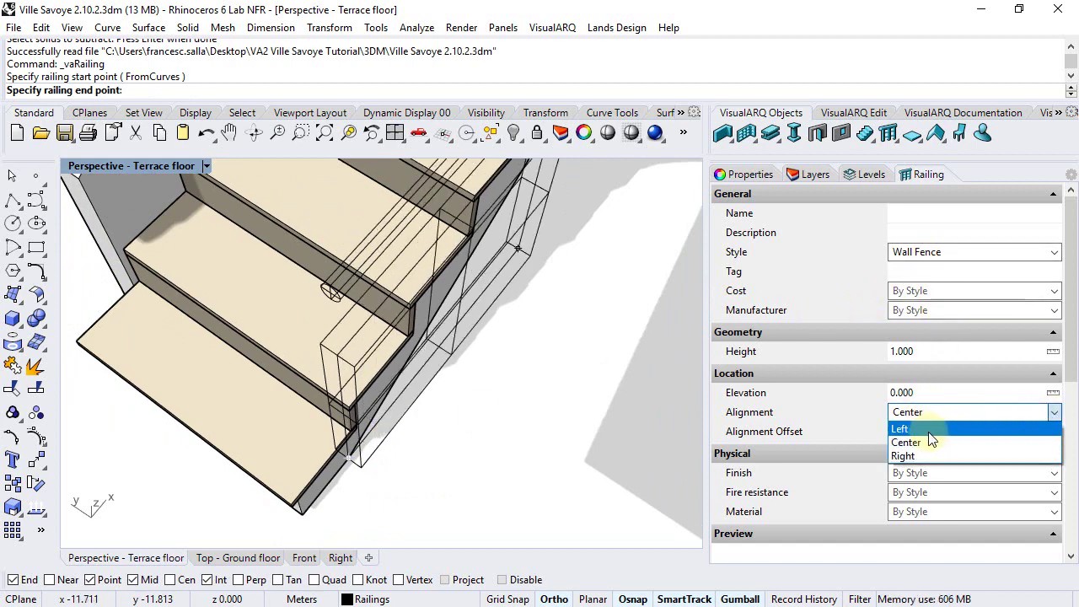
left_click(913, 428)
scroll(482, 433, "down", 2)
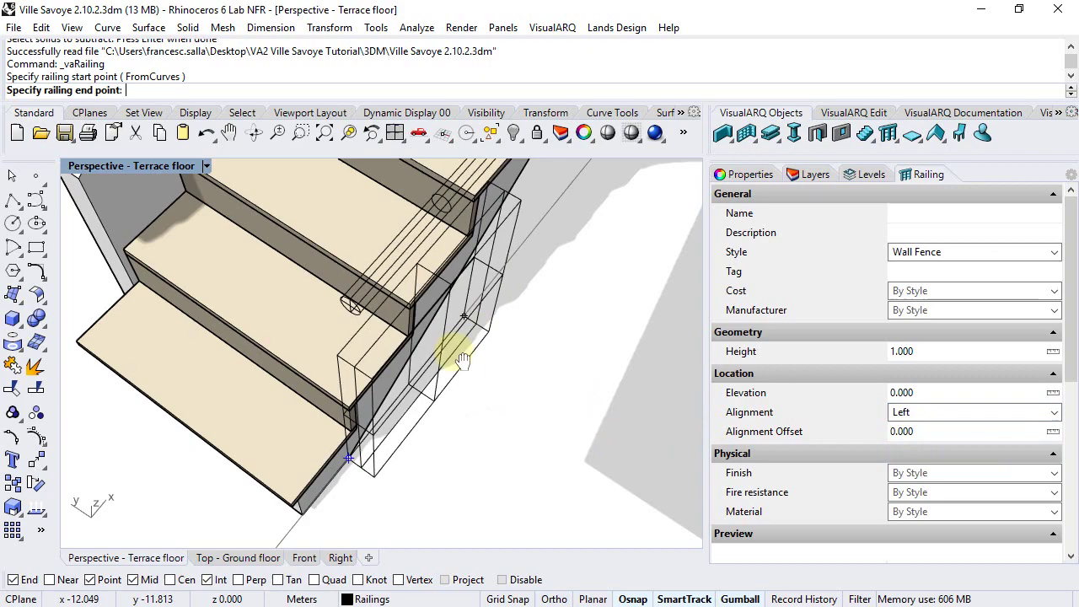
scroll(410, 430, "up", 3)
scroll(413, 396, "down", 4)
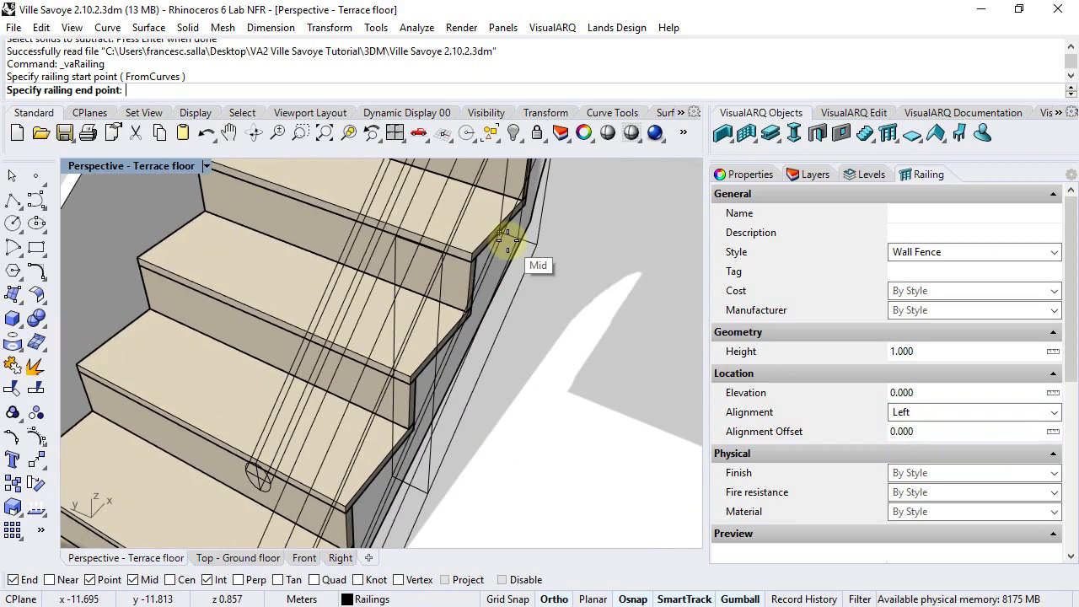
scroll(511, 231, "up", 5)
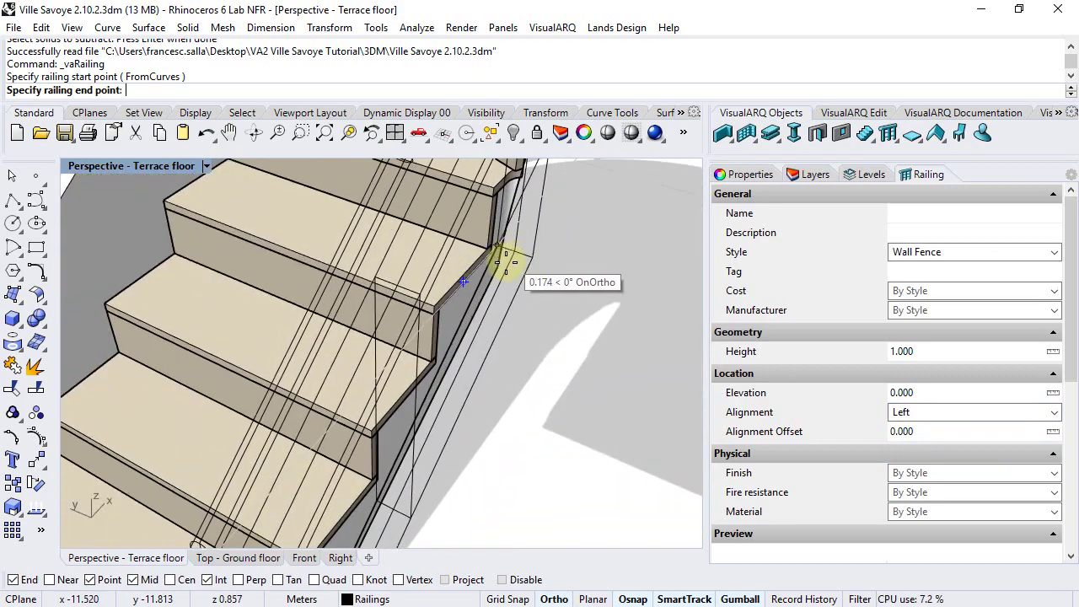
left_click(502, 268)
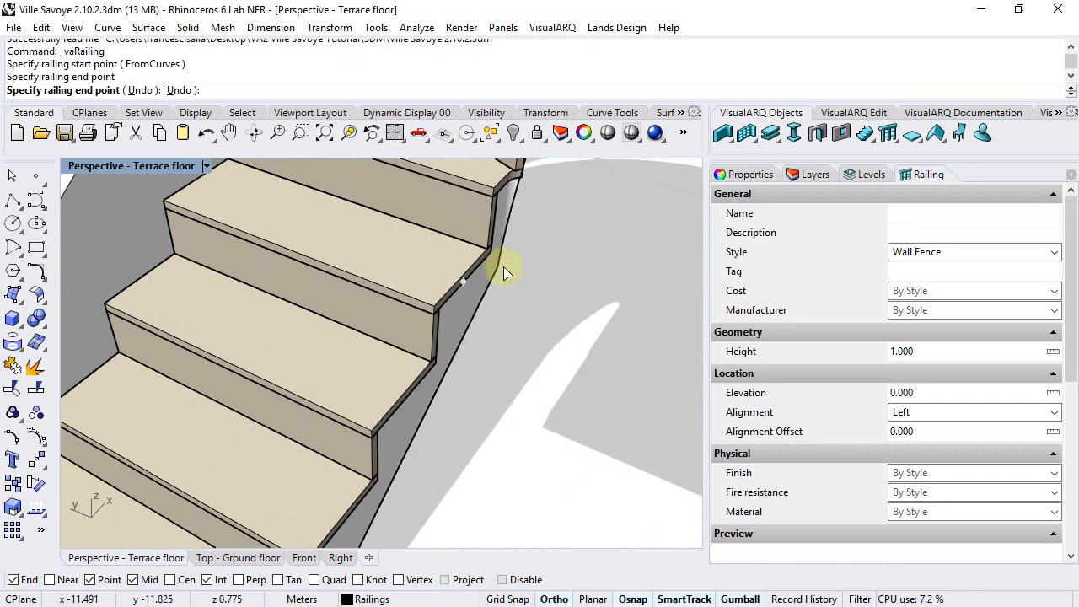
left_click(502, 268)
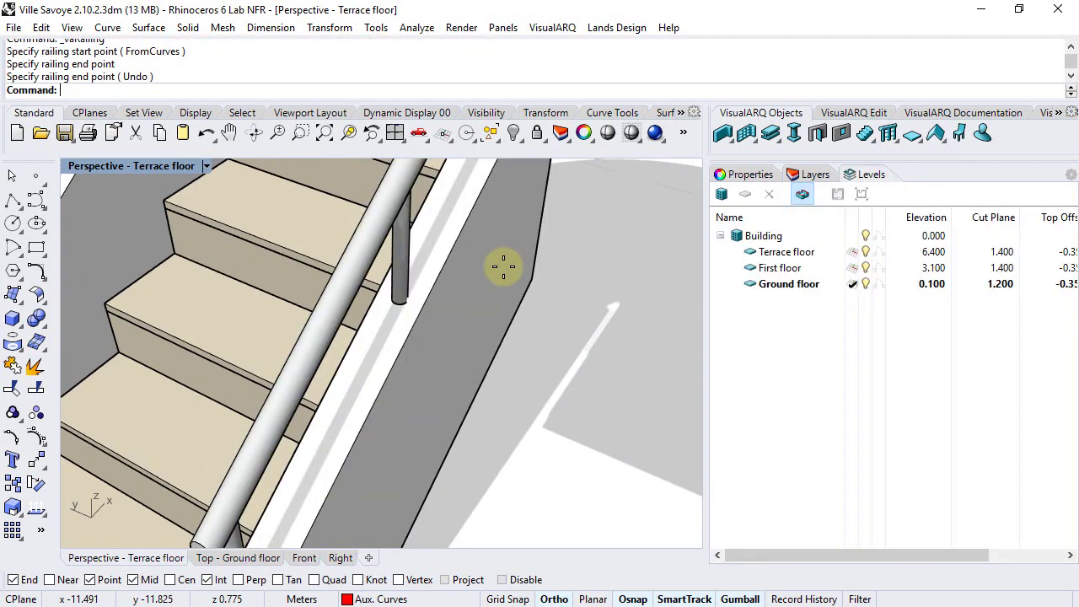
- Repeat the railing from the existing rail end up to the top landing corner
right_click_drag(504, 266, 450, 366)
scroll(325, 329, "up", 6)
right_click(215, 316)
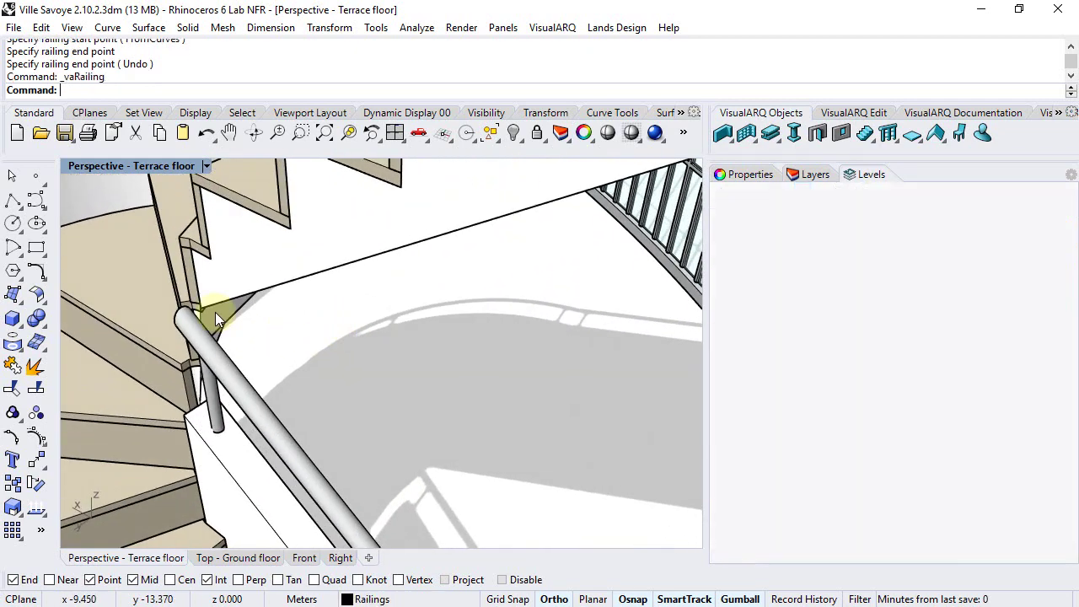
scroll(227, 302, "up", 5)
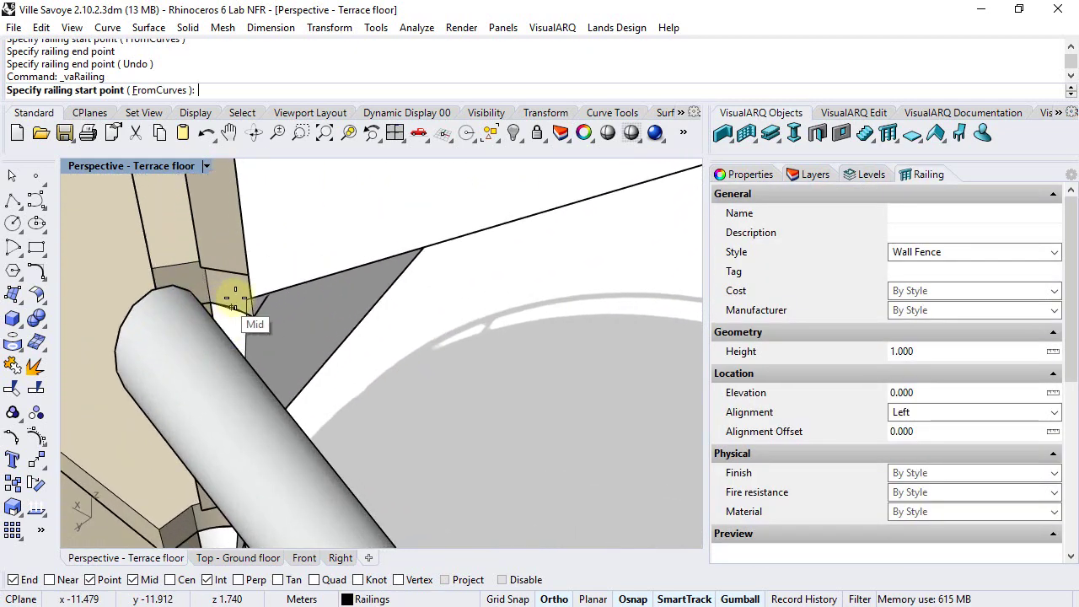
left_click(253, 294)
scroll(294, 349, "down", 5)
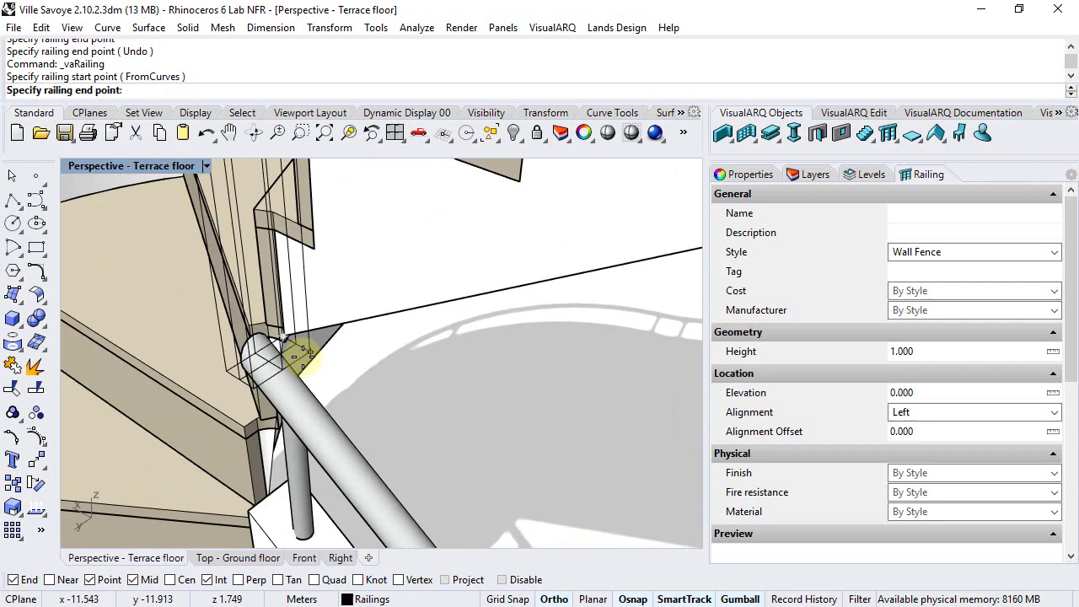
scroll(302, 354, "down", 8)
right_click_drag(301, 354, 424, 360)
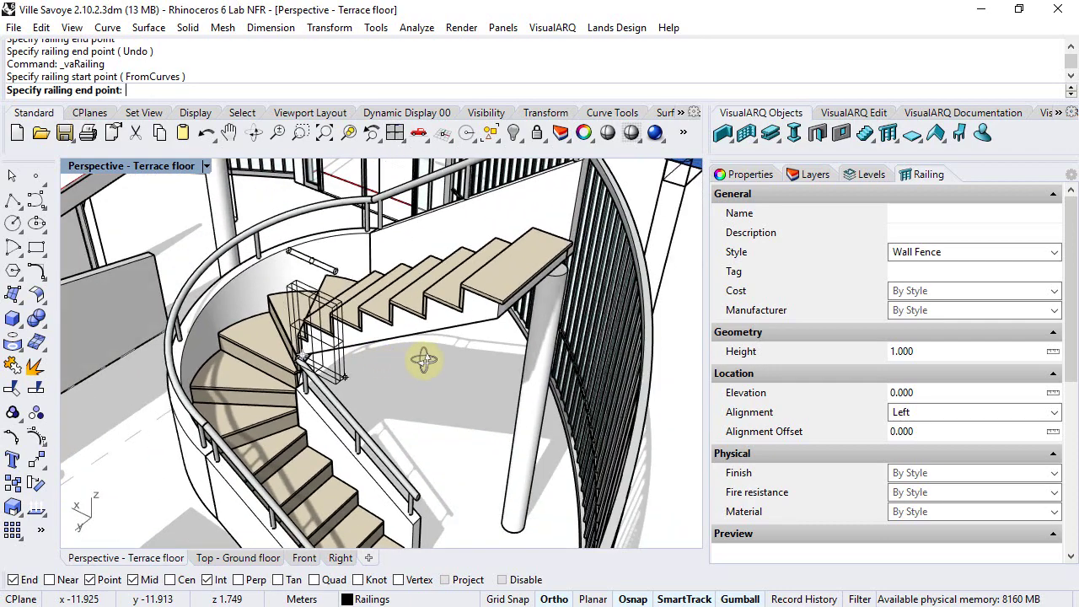
scroll(559, 304, "up", 8)
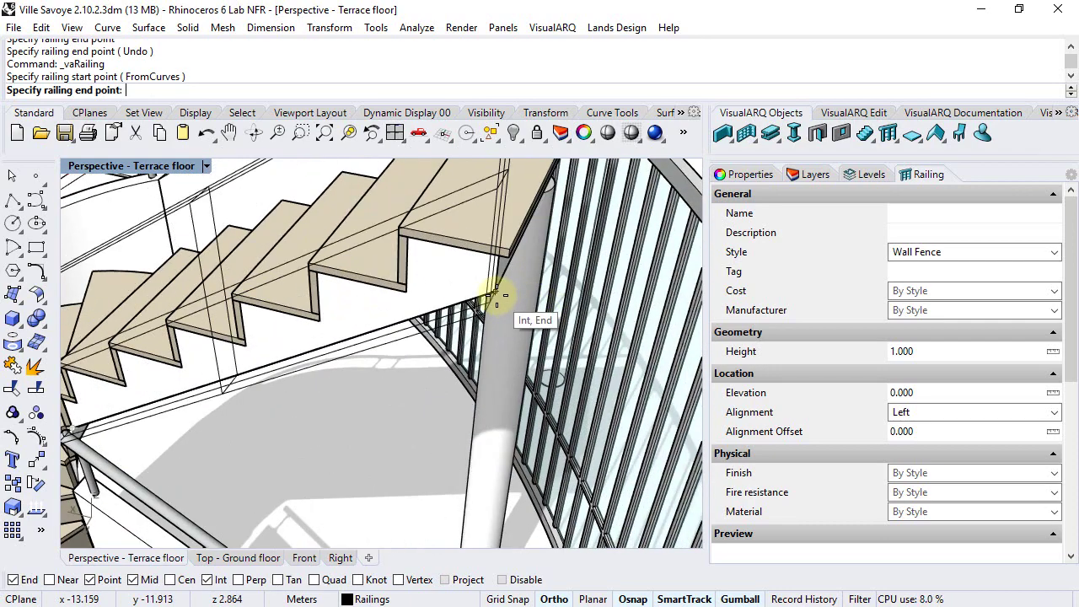
left_click(497, 294)
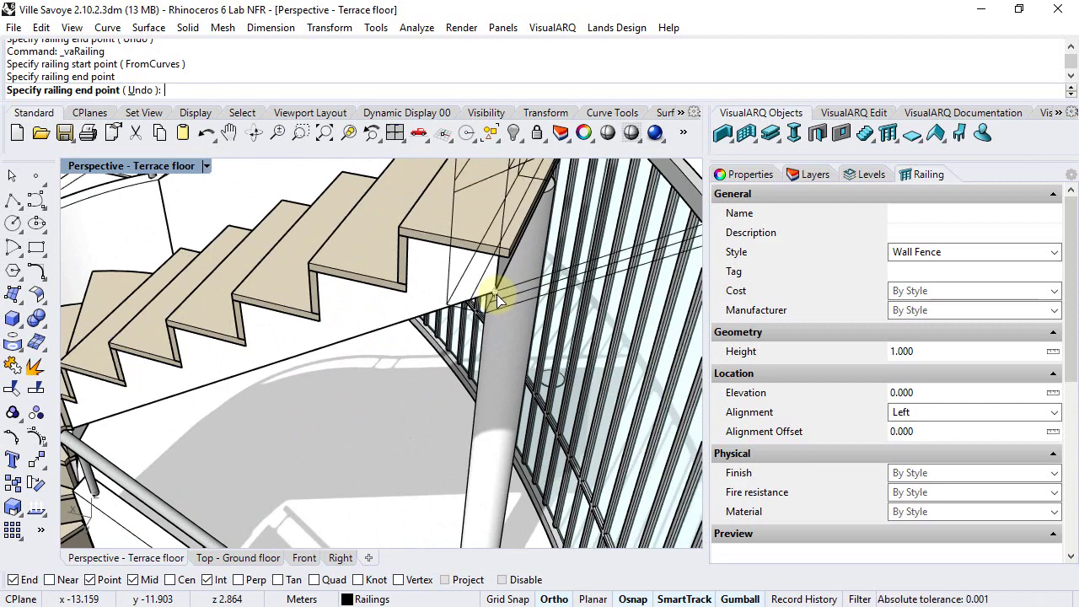
key("Return")
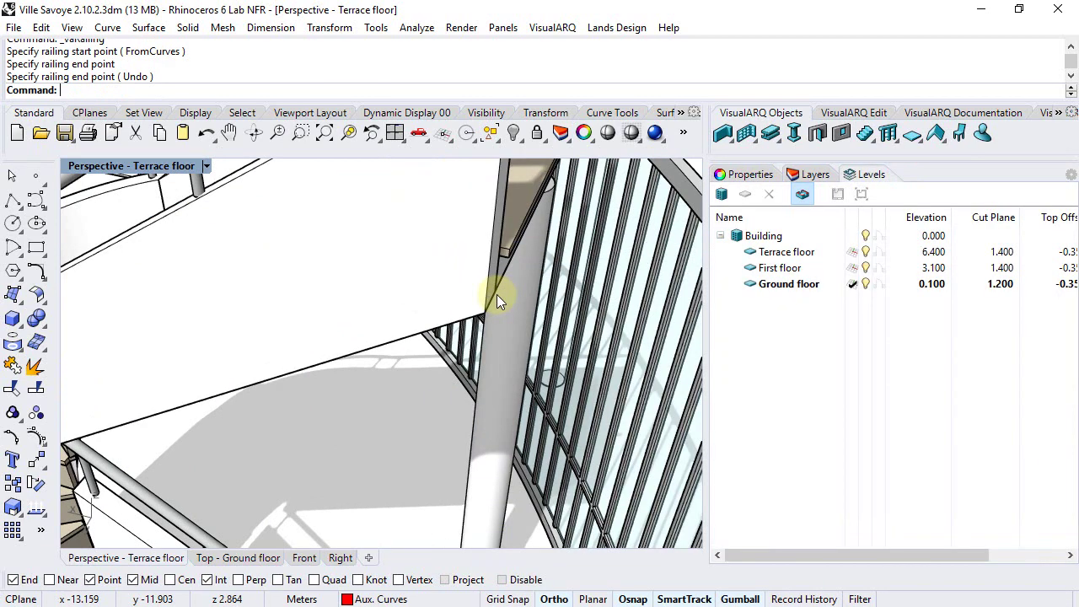
scroll(497, 294, "down", 8)
right_click_drag(496, 294, 427, 377)
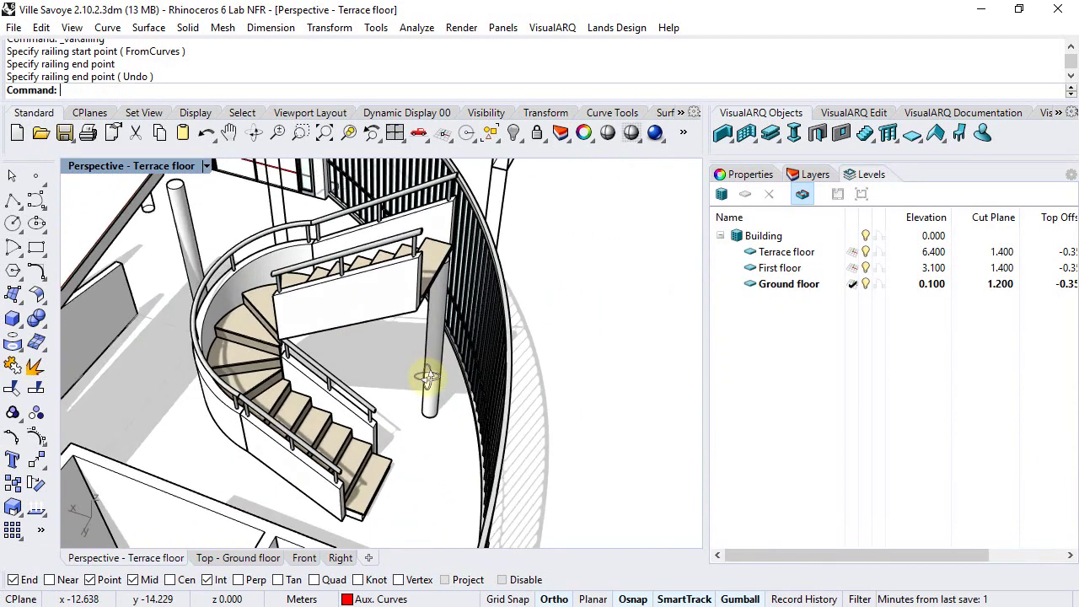
- Bring the stair bottom into view and select the wall-fence railing beside the lower flight
scroll(376, 512, "up", 4)
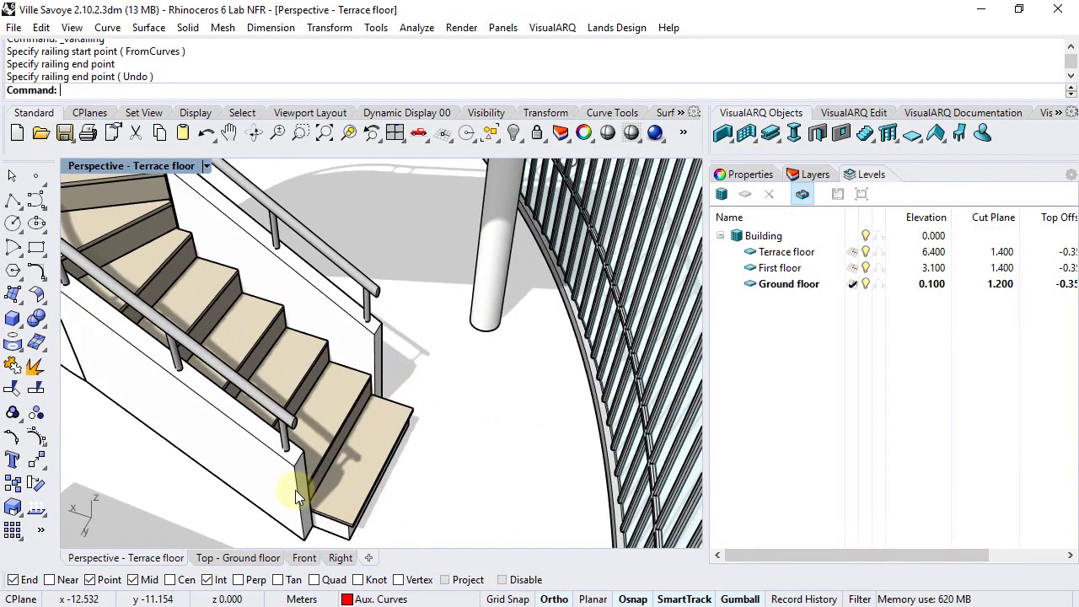
right_click_drag(360, 444, 300, 433)
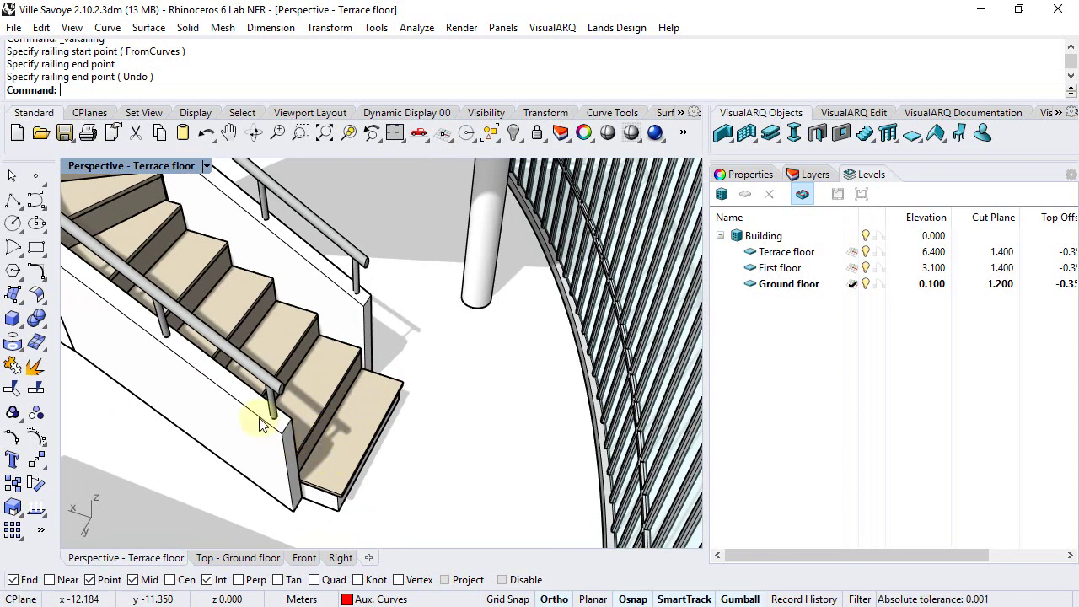
left_click(355, 423)
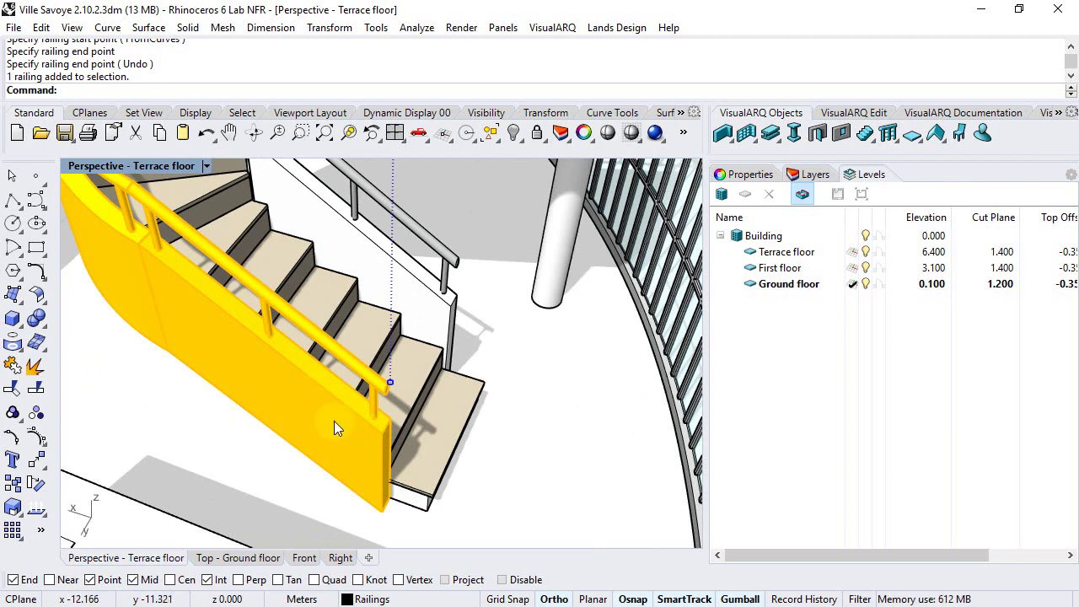
- Show the wall-fence railing path's control points and move its end point to the stair corner
left_click(35, 438)
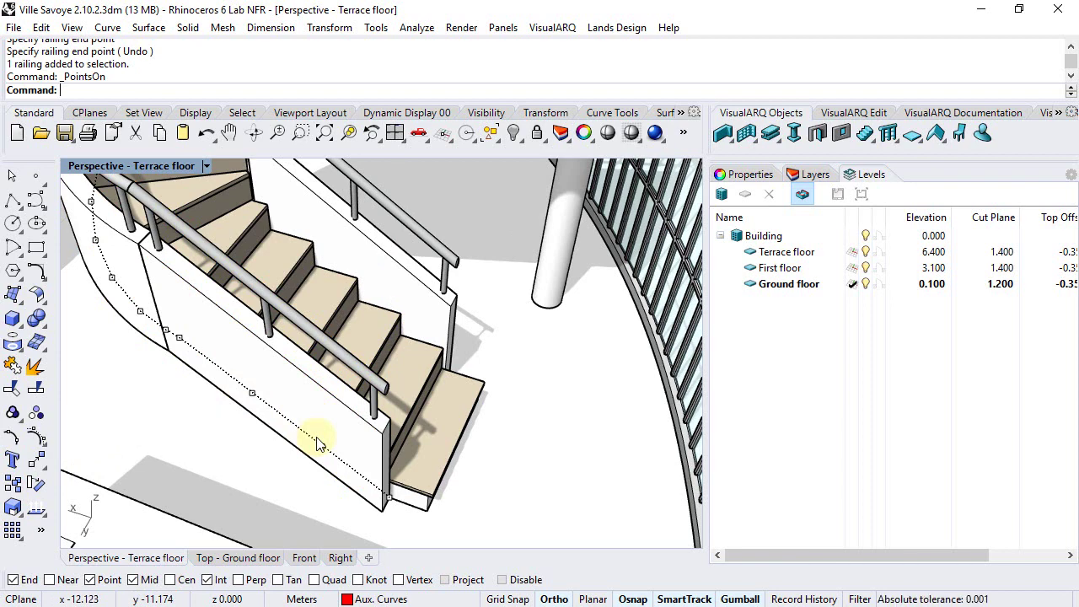
left_click(386, 498)
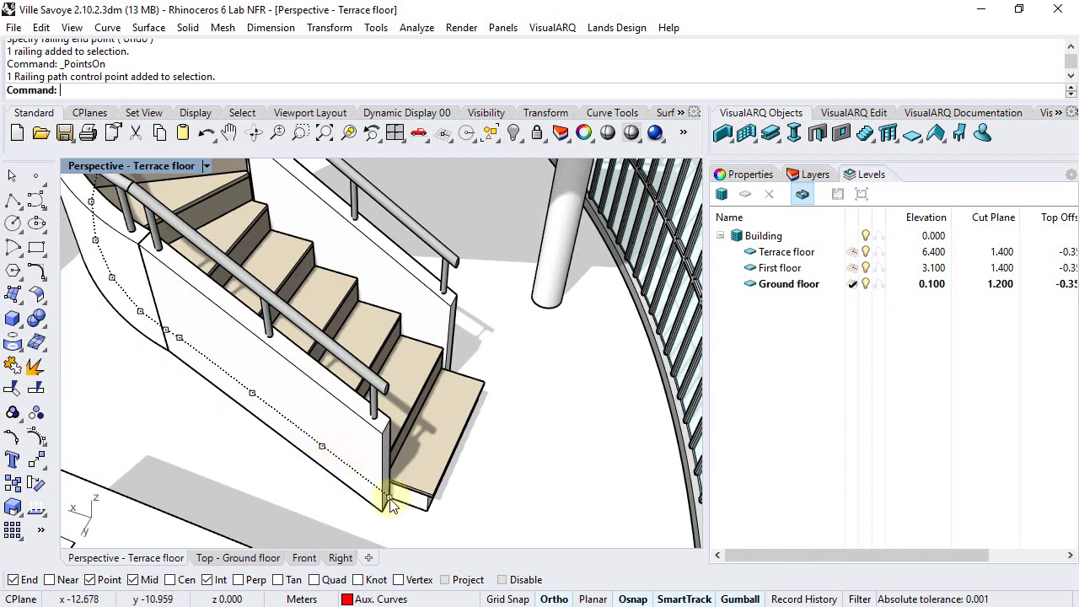
left_click(36, 457)
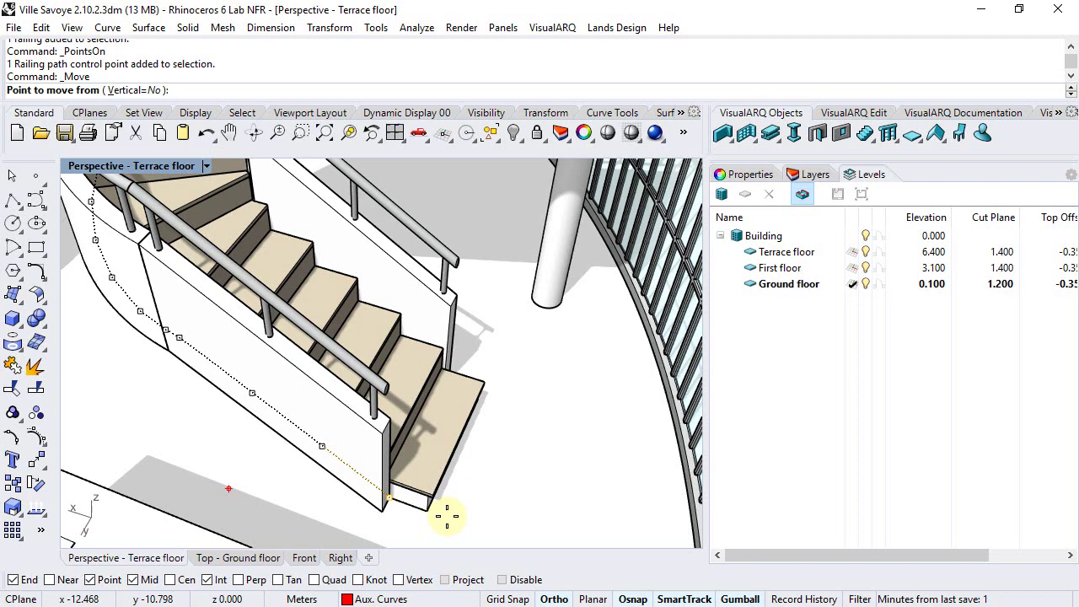
scroll(385, 505, "up", 2)
left_click(379, 501)
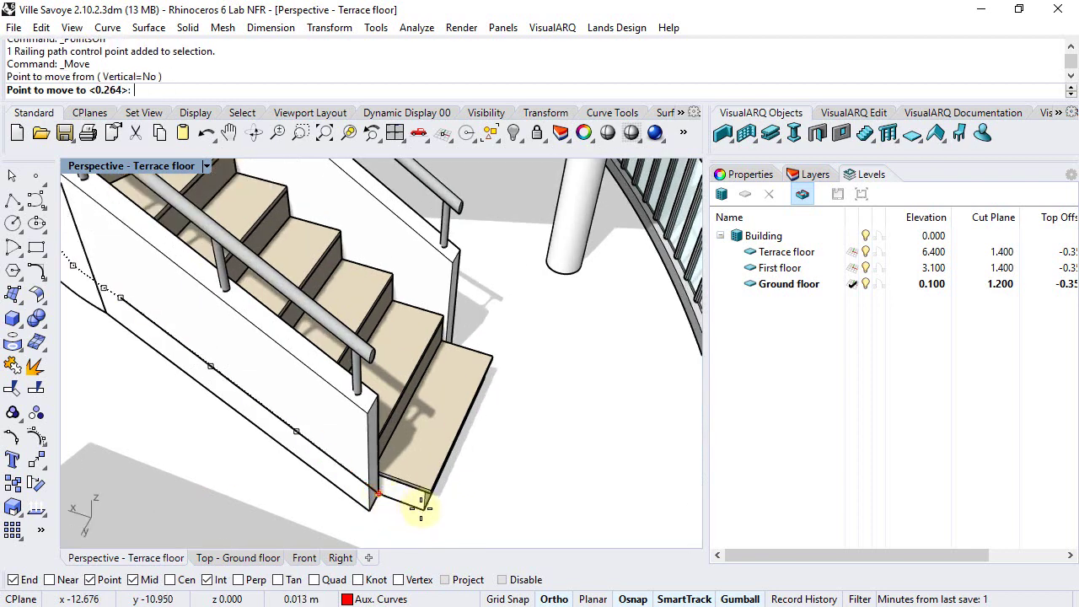
left_click(424, 506)
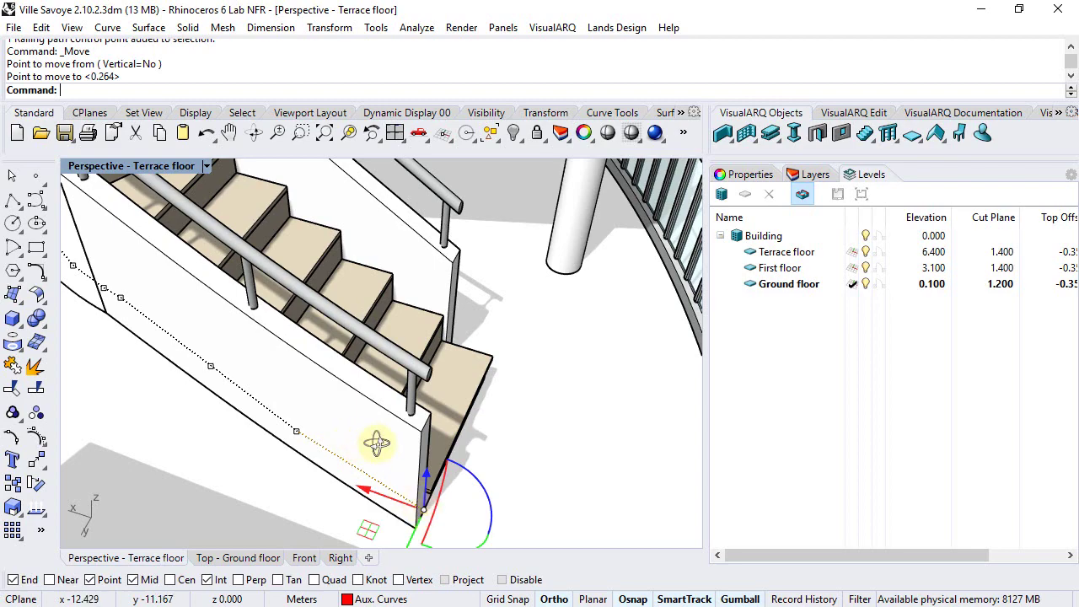
- Undo the trial move so the path end returns to its original point
right_click_drag(373, 441, 508, 415)
scroll(502, 423, "up", 3)
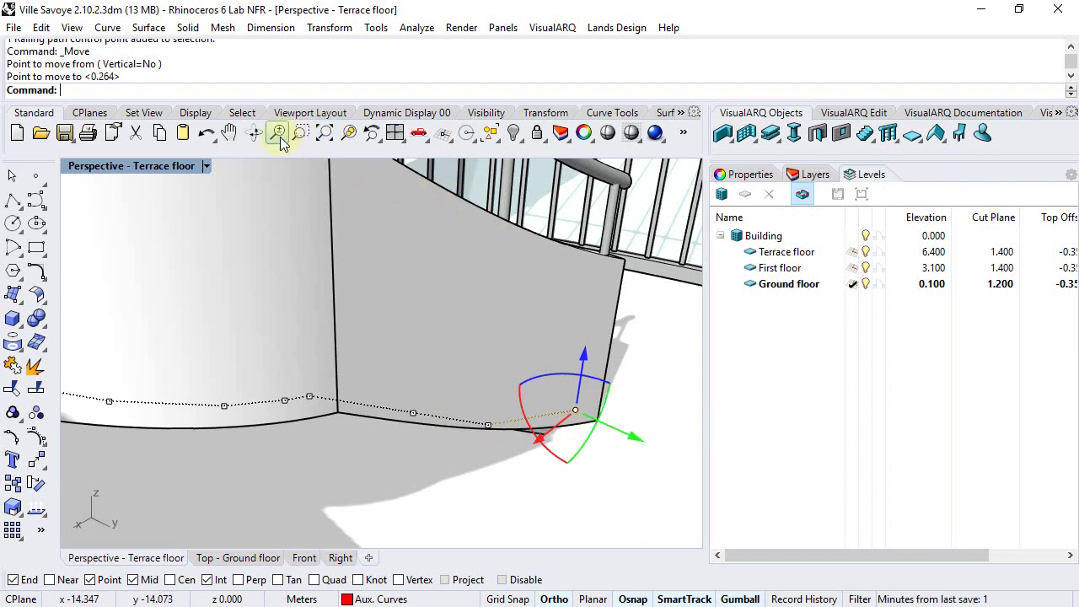
left_click(206, 132)
right_click_drag(544, 396, 480, 434)
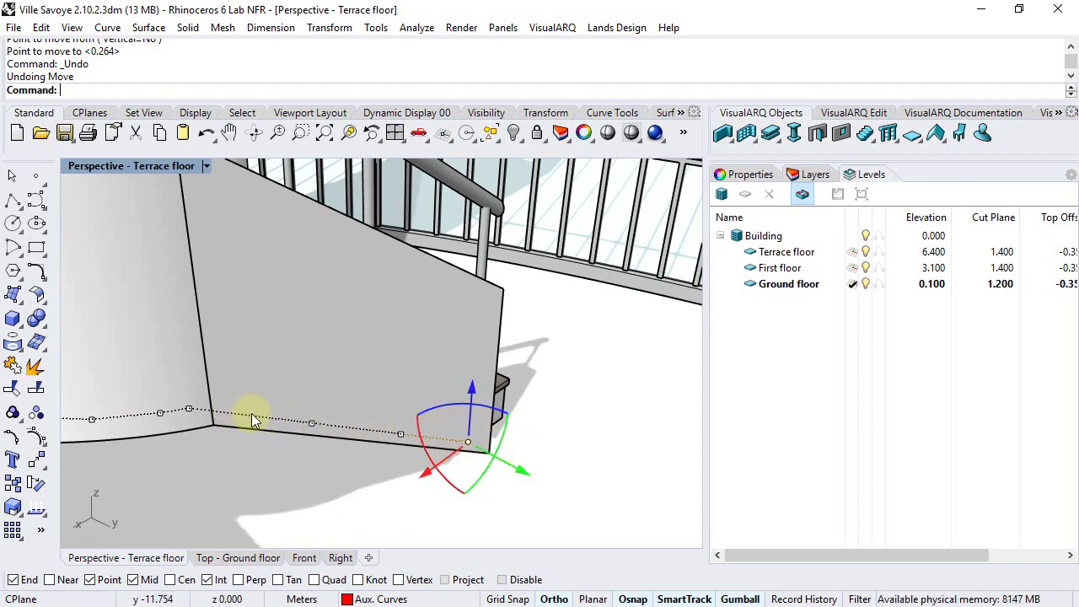
right_click_drag(481, 447, 379, 439)
- Isolate the stair, its railing and the wall railing behind it
left_click(378, 431)
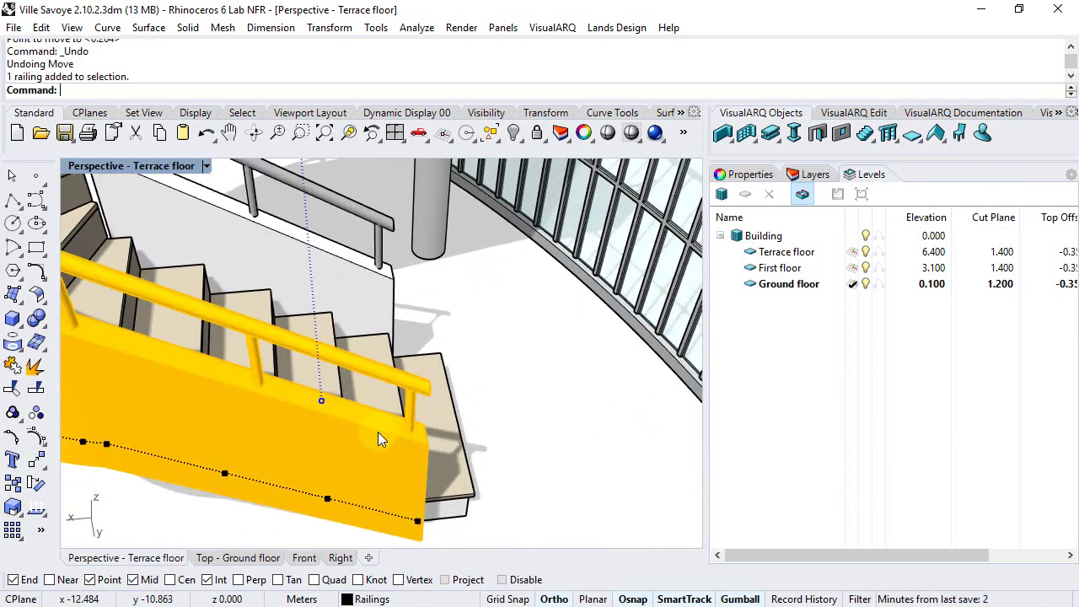
left_click(428, 409, "shift")
left_click(383, 295, "shift")
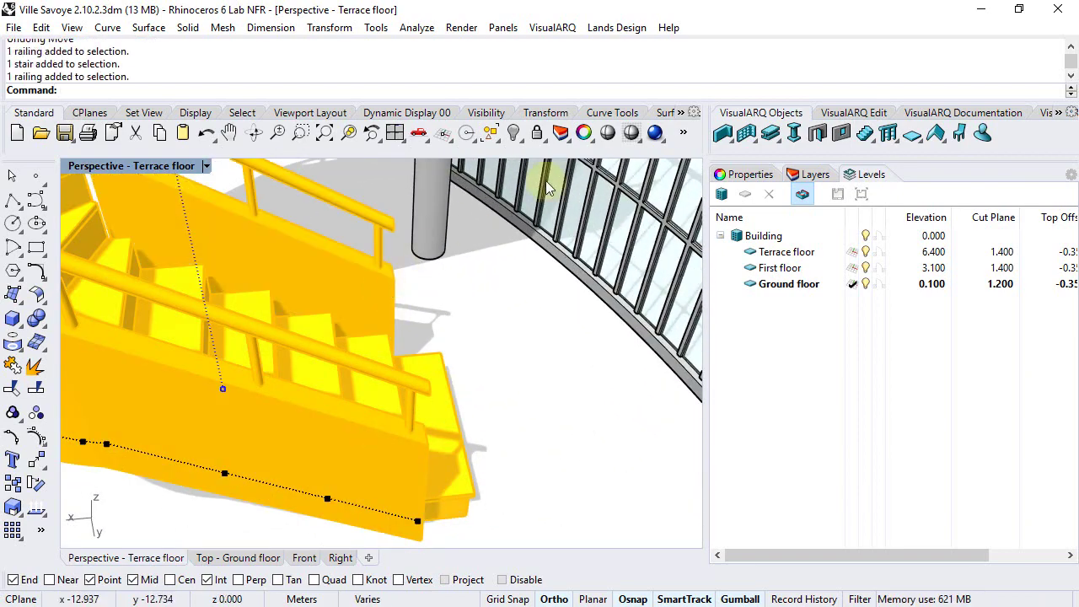
left_click(523, 144)
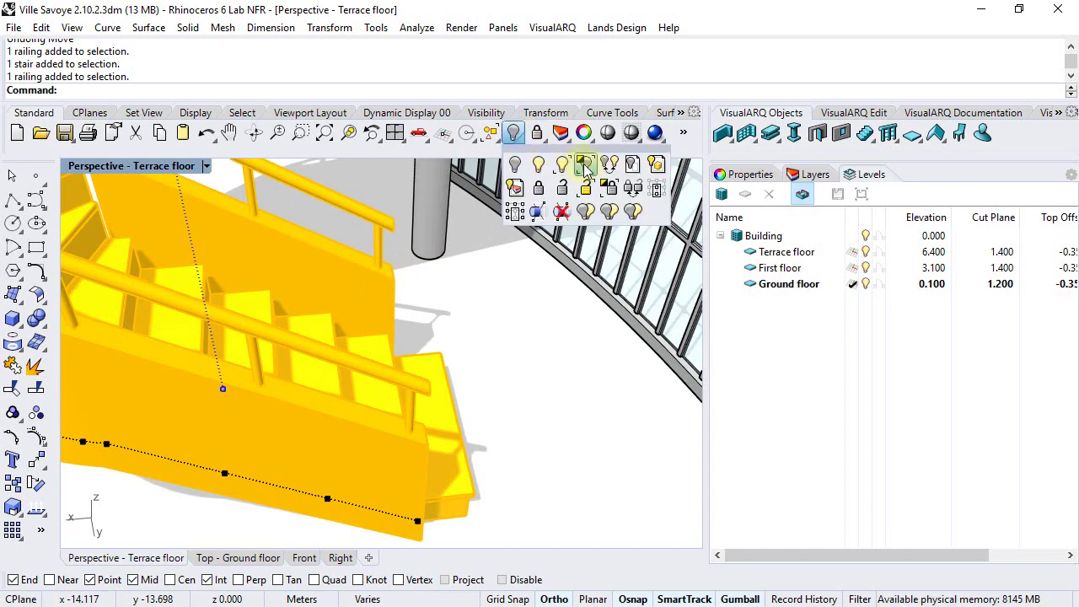
left_click(585, 163)
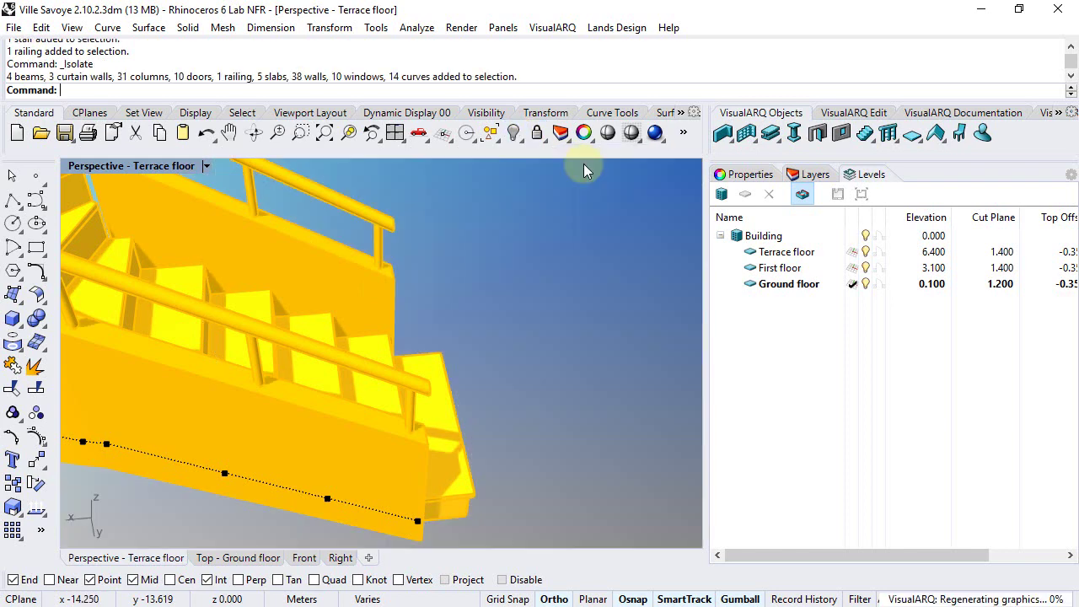
- Zoom in on the stair's bottom in the Front viewport and clear the selection
left_click(304, 563)
right_click_drag(174, 427, 474, 374)
scroll(329, 432, "up", 3)
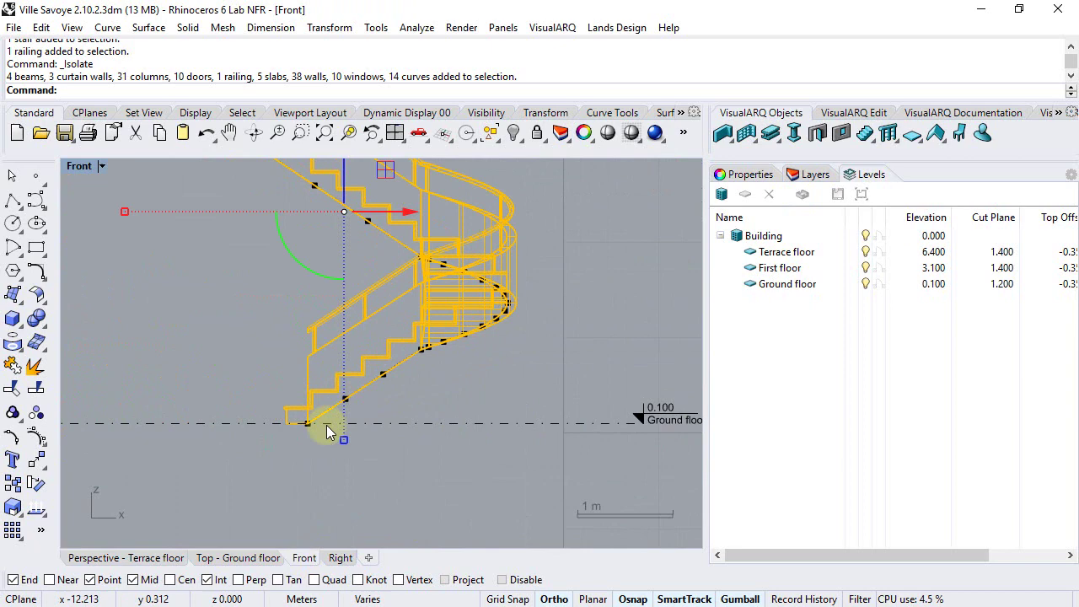
scroll(321, 433, "up", 5)
key("Escape")
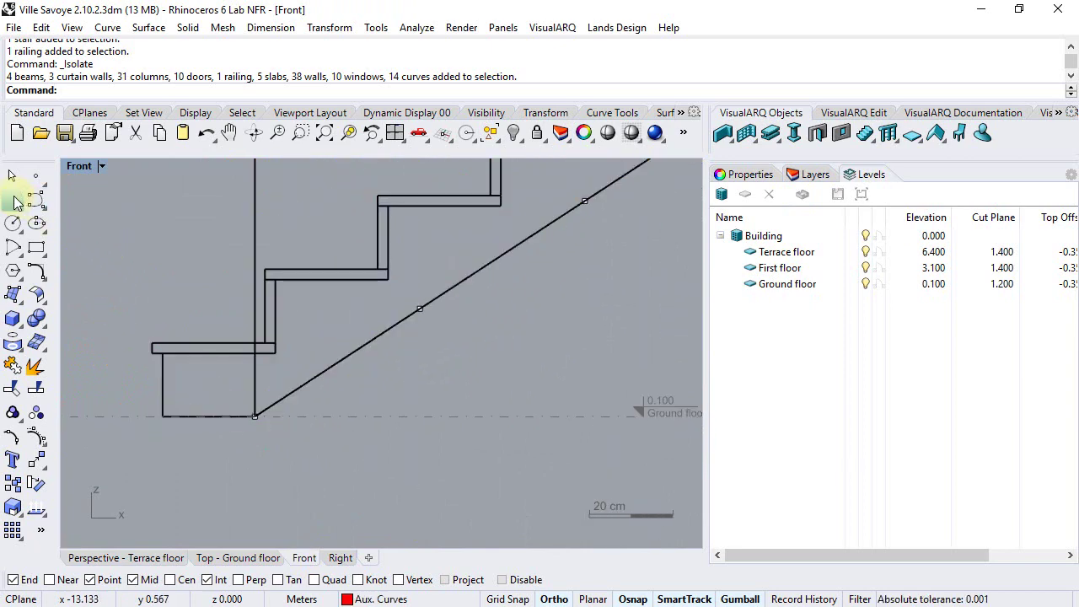
- Draw a polyline guide from the railing's ground-floor point to the stair's outer edge, with Int osnap off
left_click(15, 201)
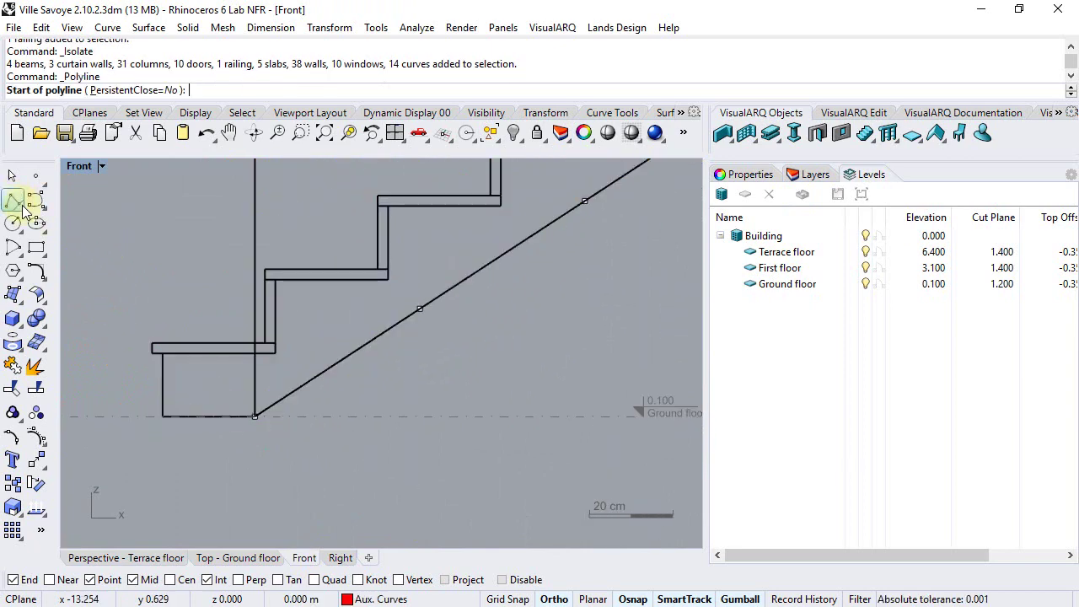
left_click(428, 313)
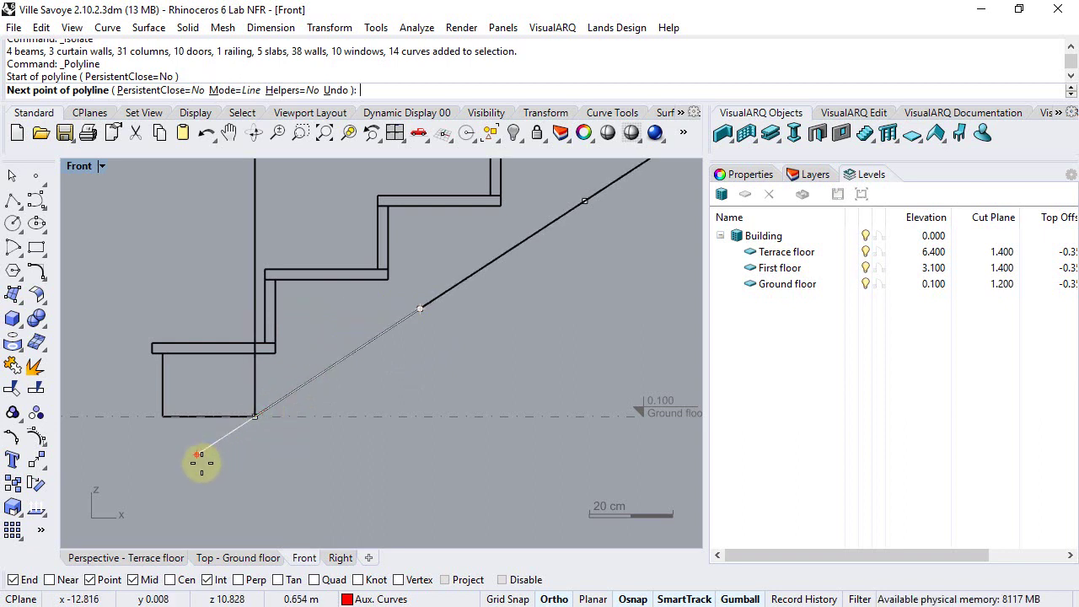
right_click_drag(201, 462, 294, 427)
scroll(250, 446, "up", 2)
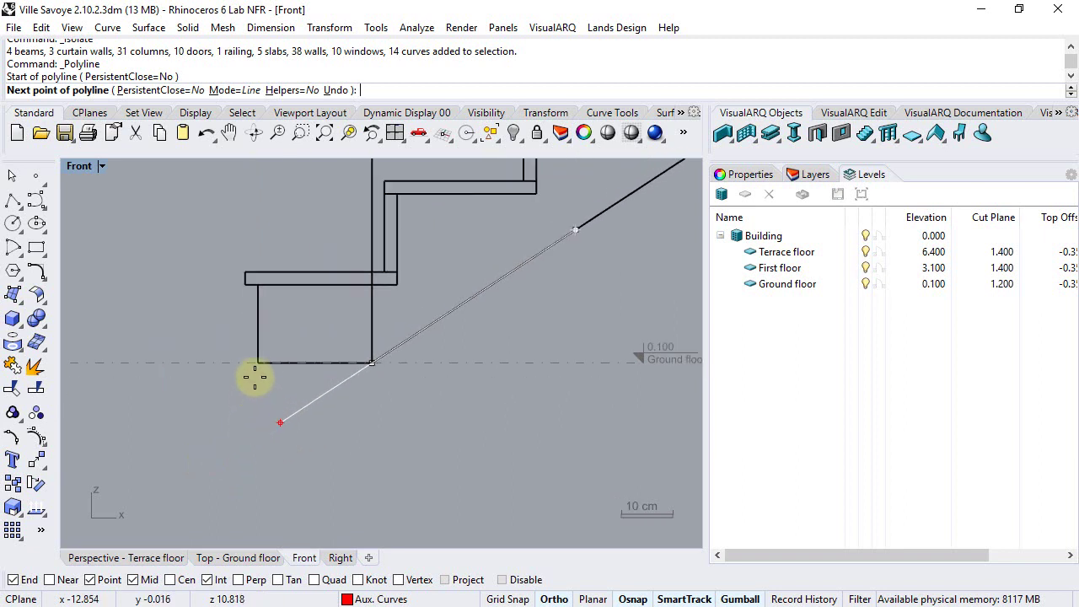
scroll(249, 455, "up", 1)
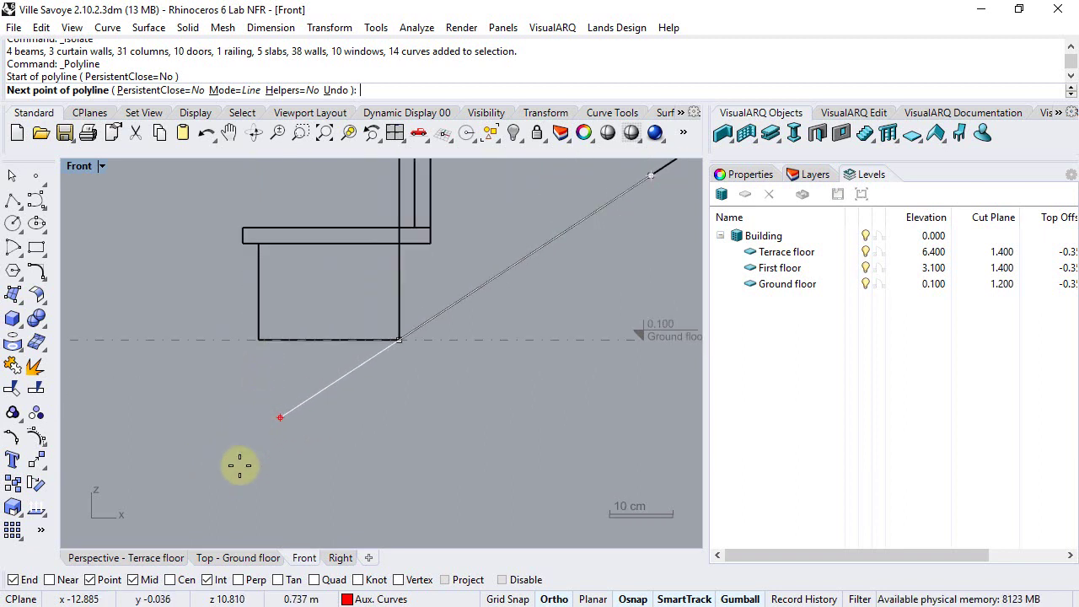
left_click(216, 581)
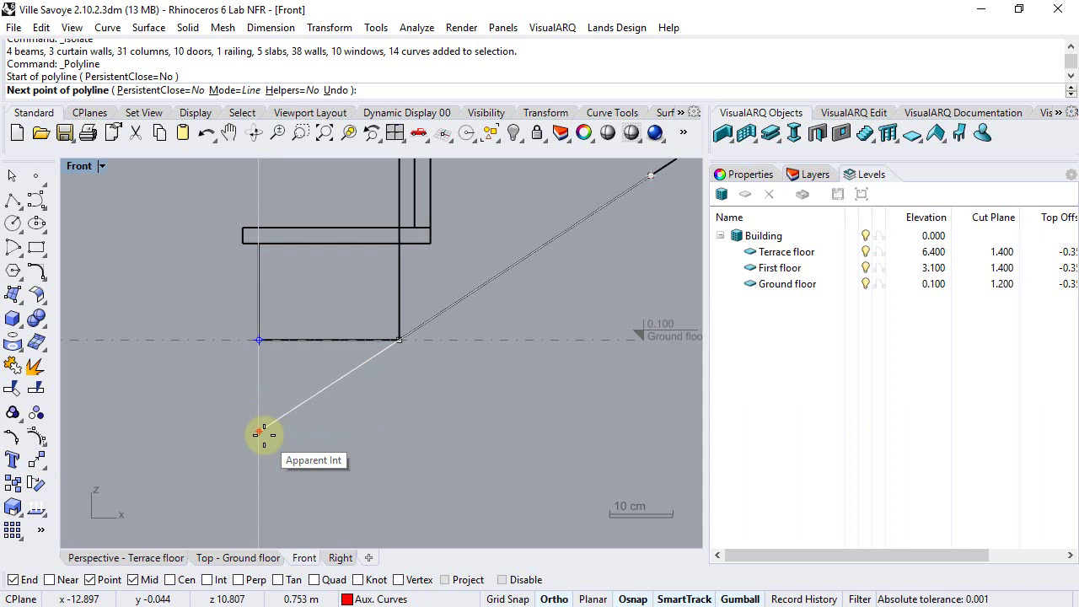
left_click(264, 434)
key("Return")
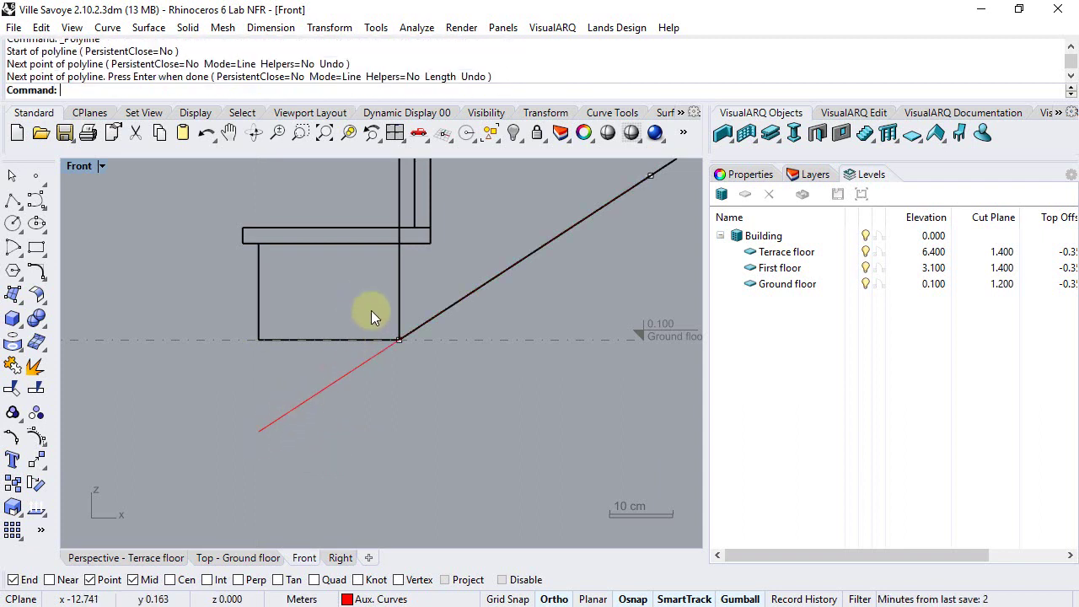
- Window-select the railing's bottom path point and move it toward the guide line
left_click_drag(408, 299, 359, 348)
right_click_drag(446, 365, 406, 398)
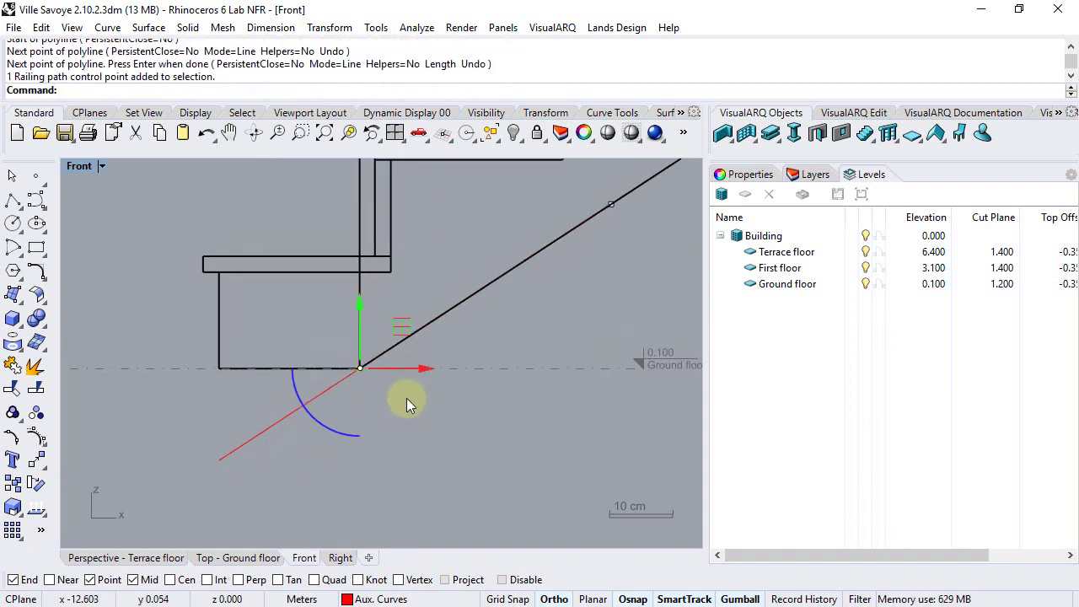
left_click(36, 459)
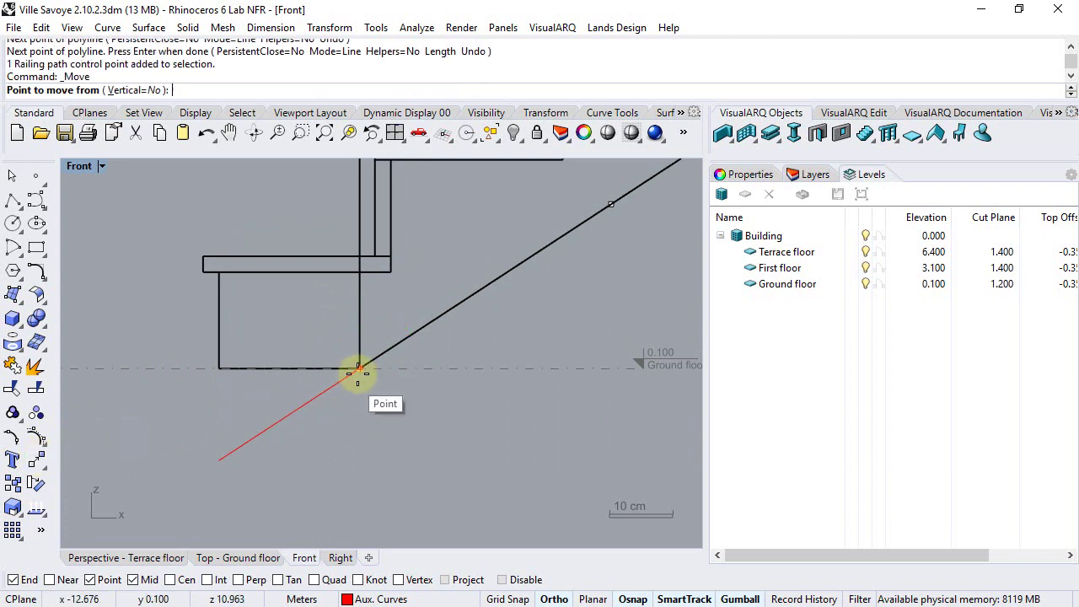
left_click(358, 371)
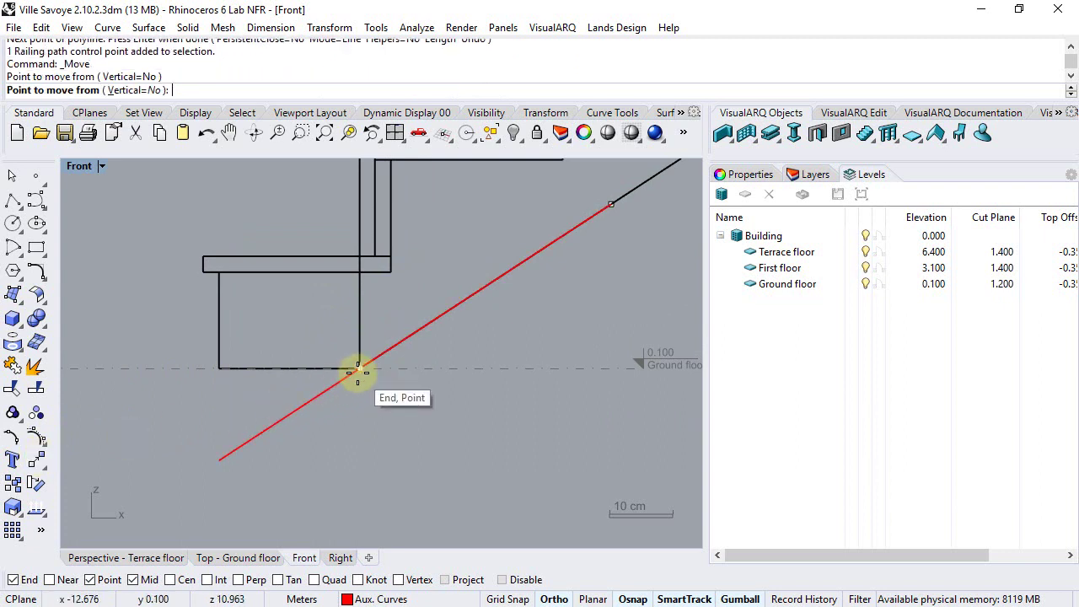
left_click(224, 458)
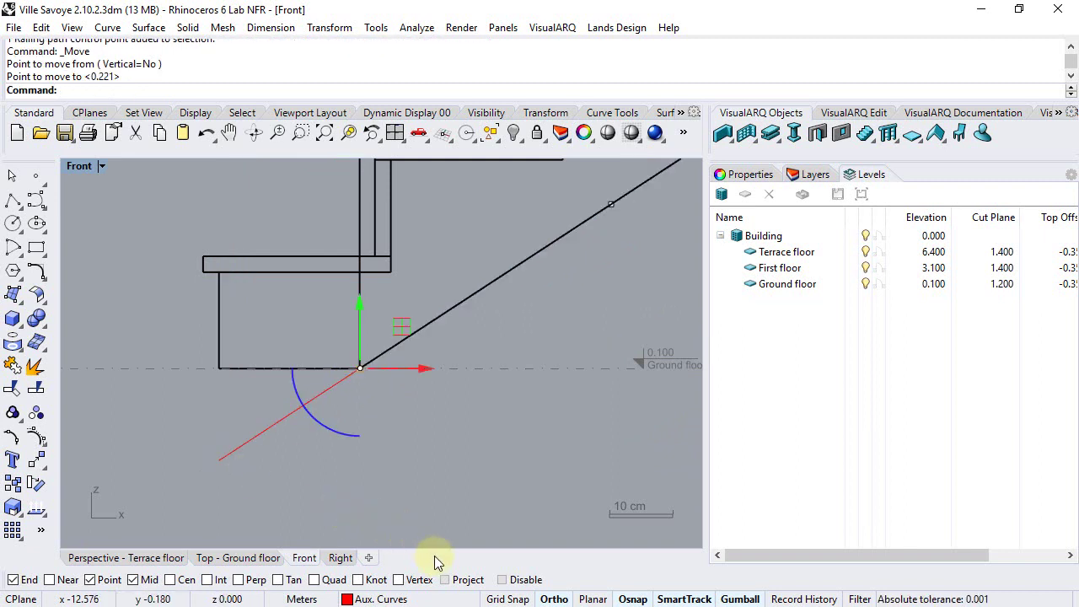
- With Project osnap on, move the path point onto the guide line's lower end
left_click(447, 580)
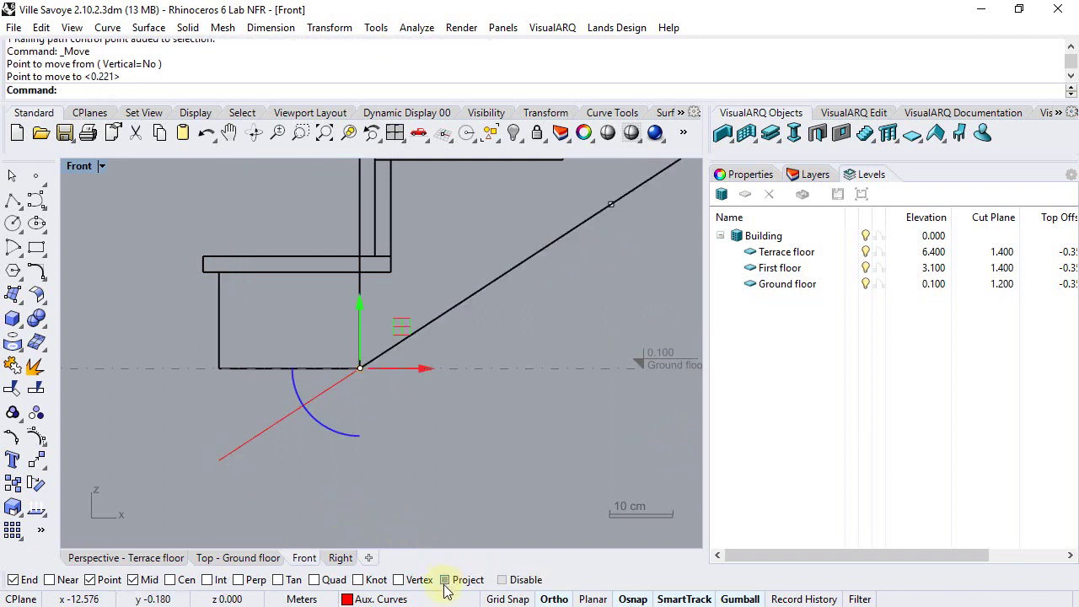
key("Return")
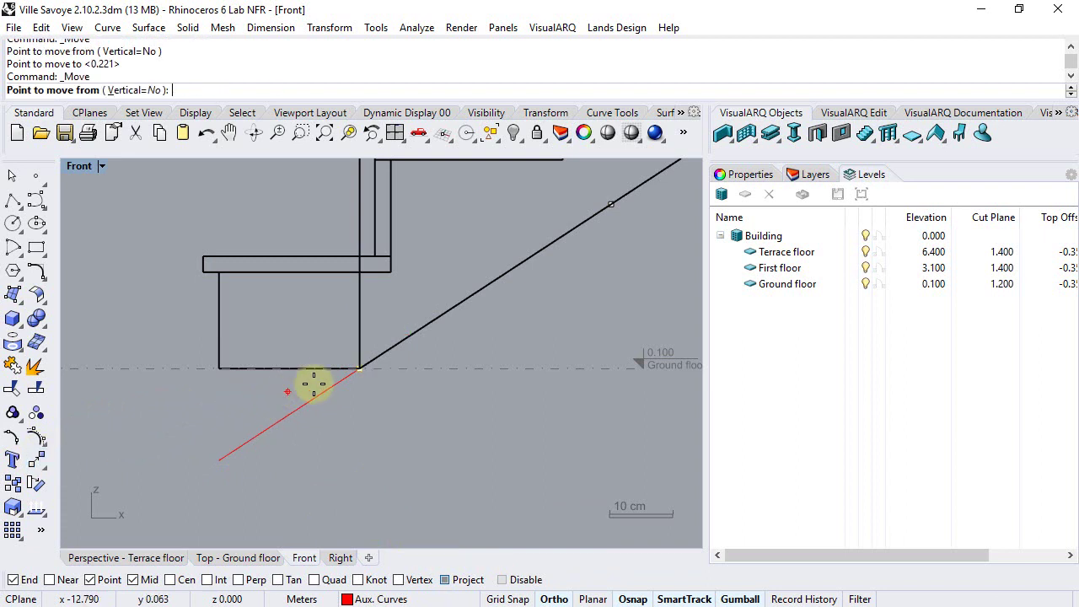
left_click(354, 370)
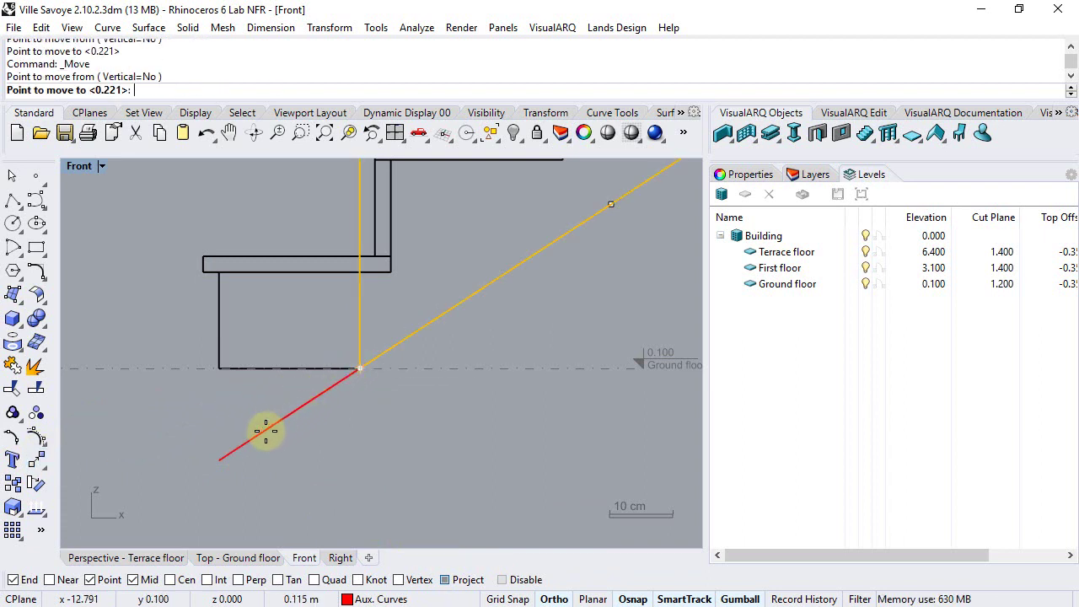
left_click(219, 459)
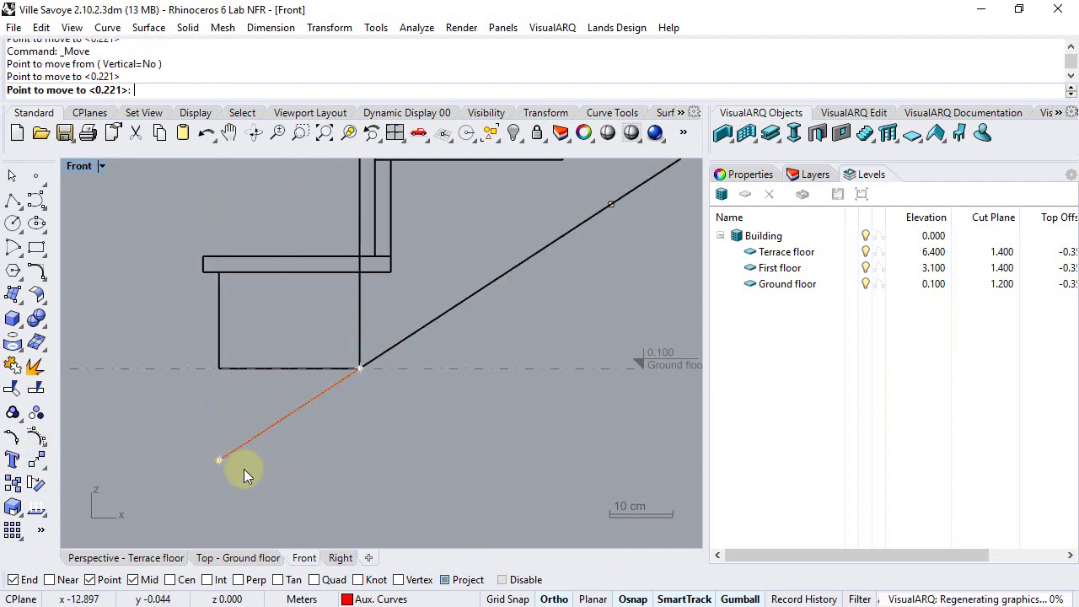
left_click(117, 561)
right_click_drag(454, 371, 327, 398)
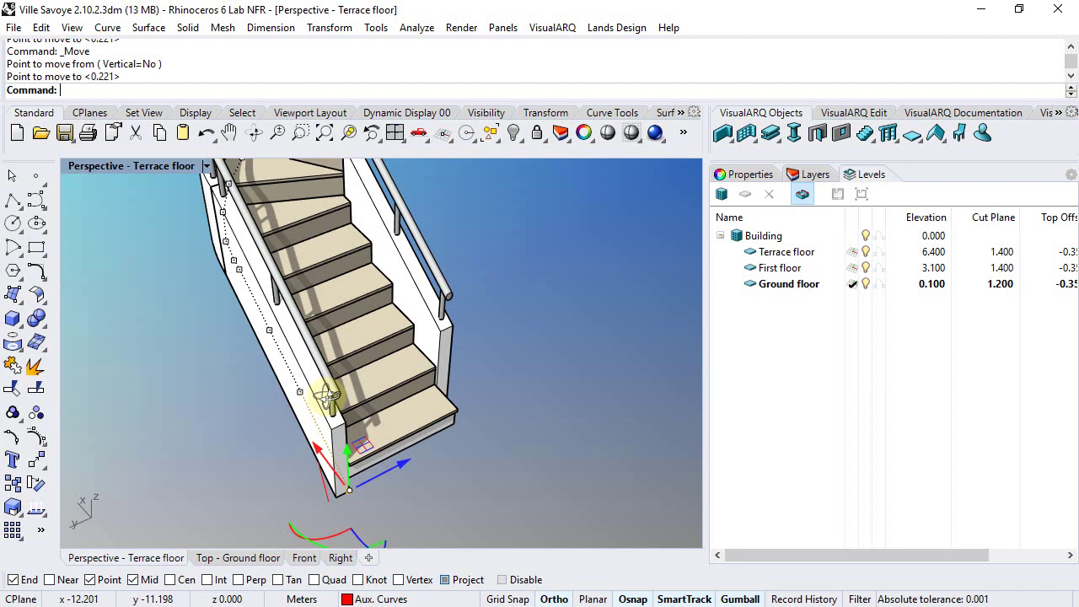
- Select the other stair railing and show its control points
left_click(427, 316)
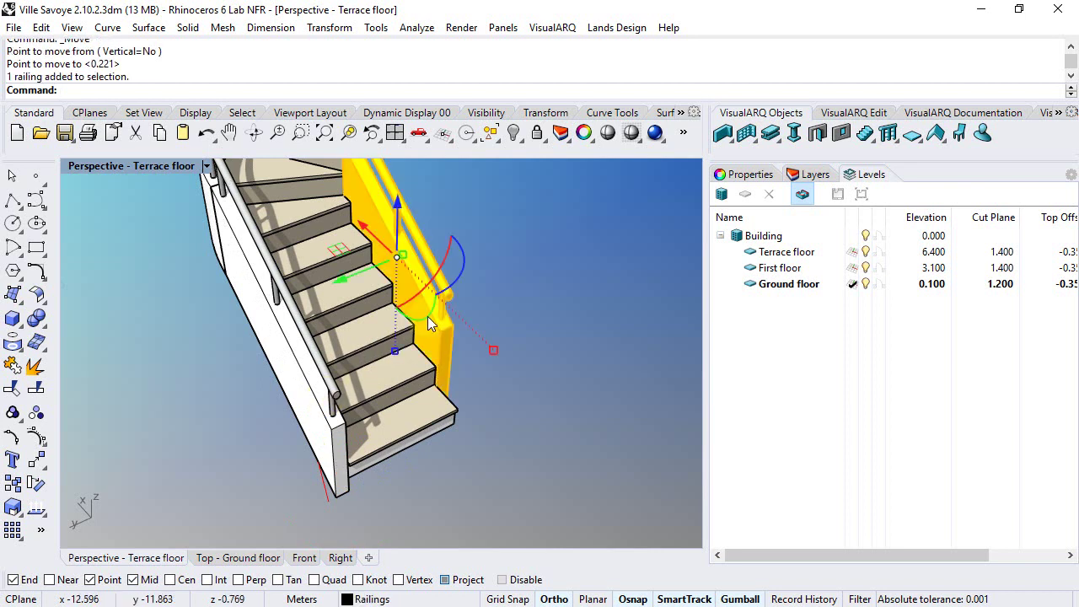
right_click_drag(451, 301, 441, 342, "shift")
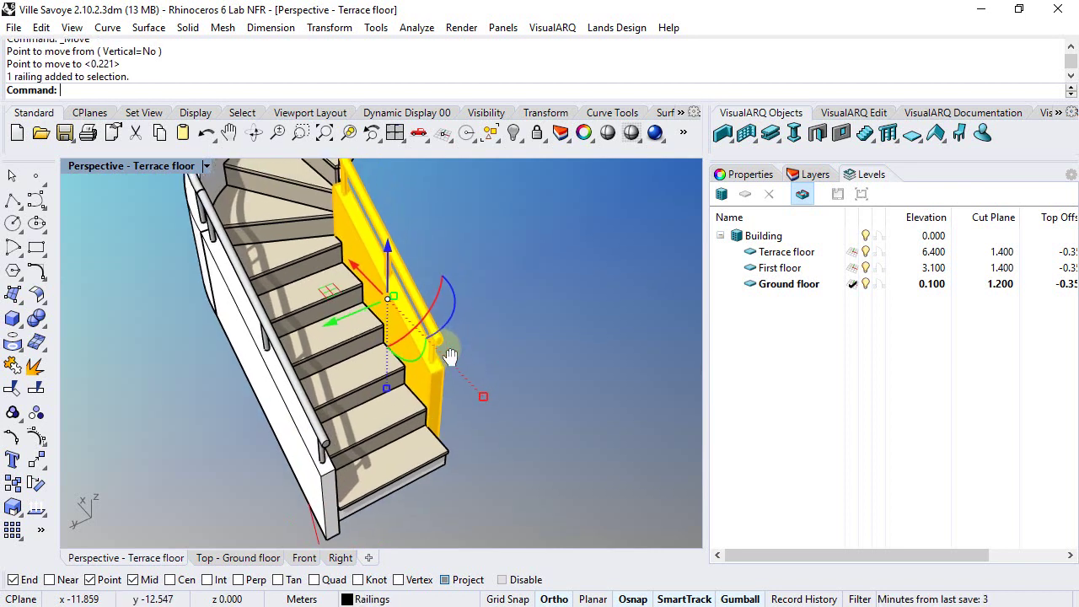
left_click(38, 438)
right_click_drag(464, 460, 356, 489)
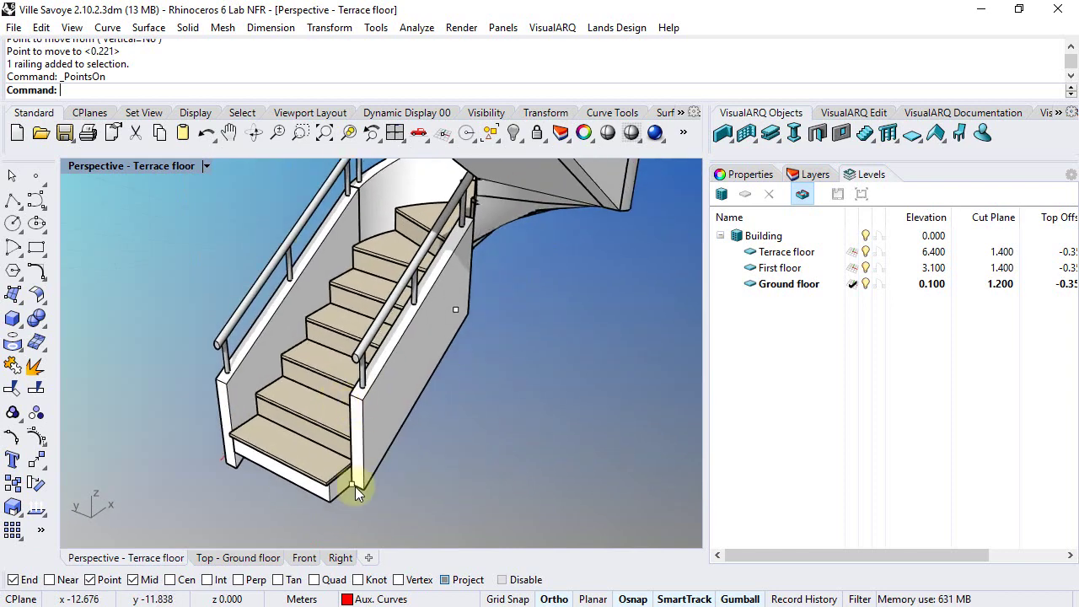
- In the Front view, move its bottom control point to the guide line's lower end
left_click(305, 559)
scroll(322, 418, "up", 4)
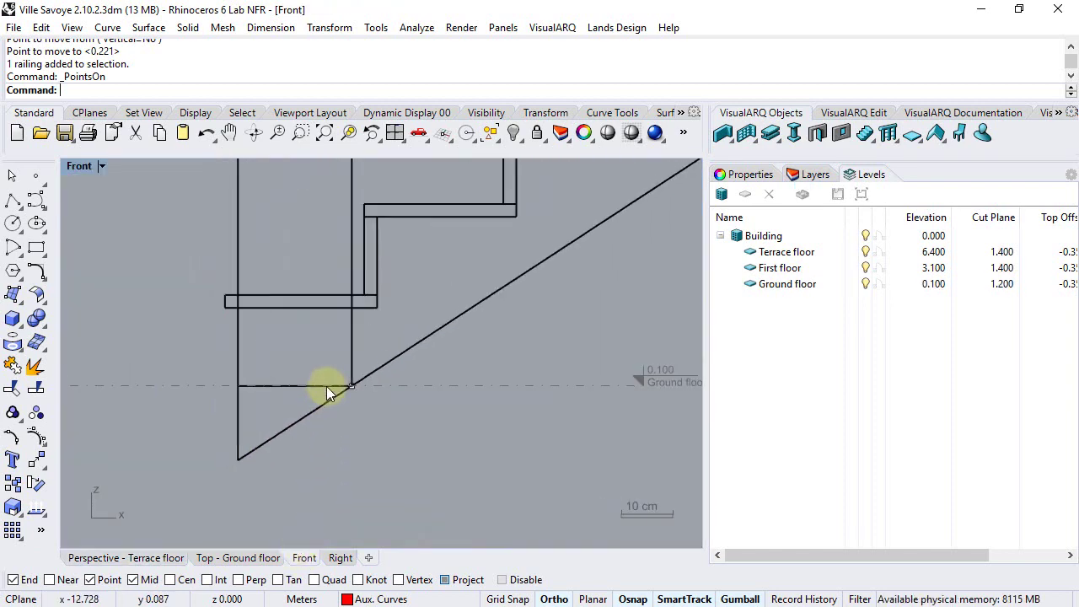
scroll(327, 392, "up", 1)
left_click_drag(336, 381, 389, 424)
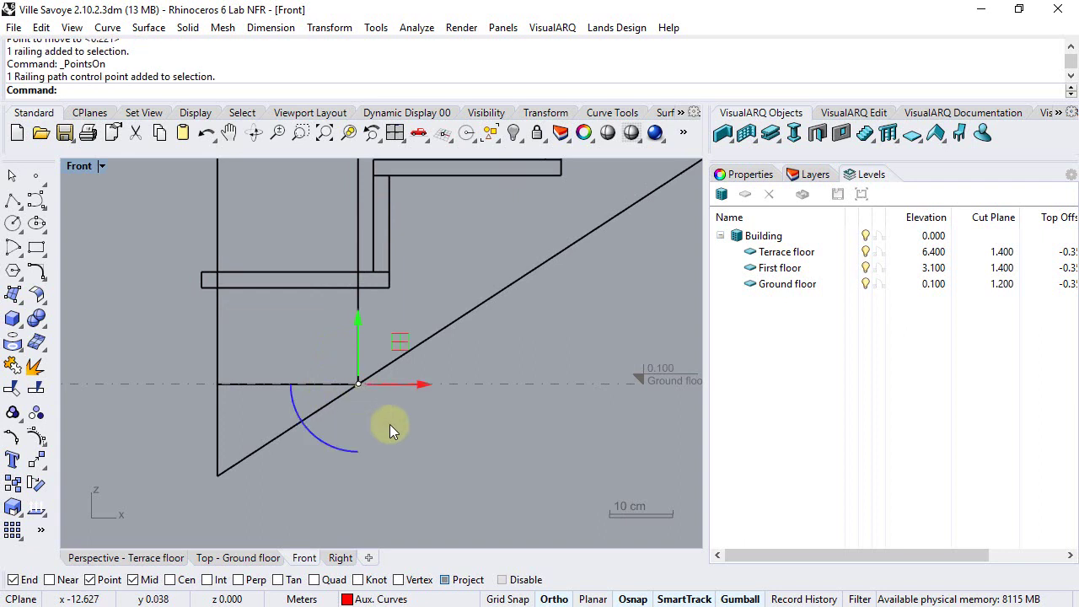
left_click(37, 461)
left_click(357, 383)
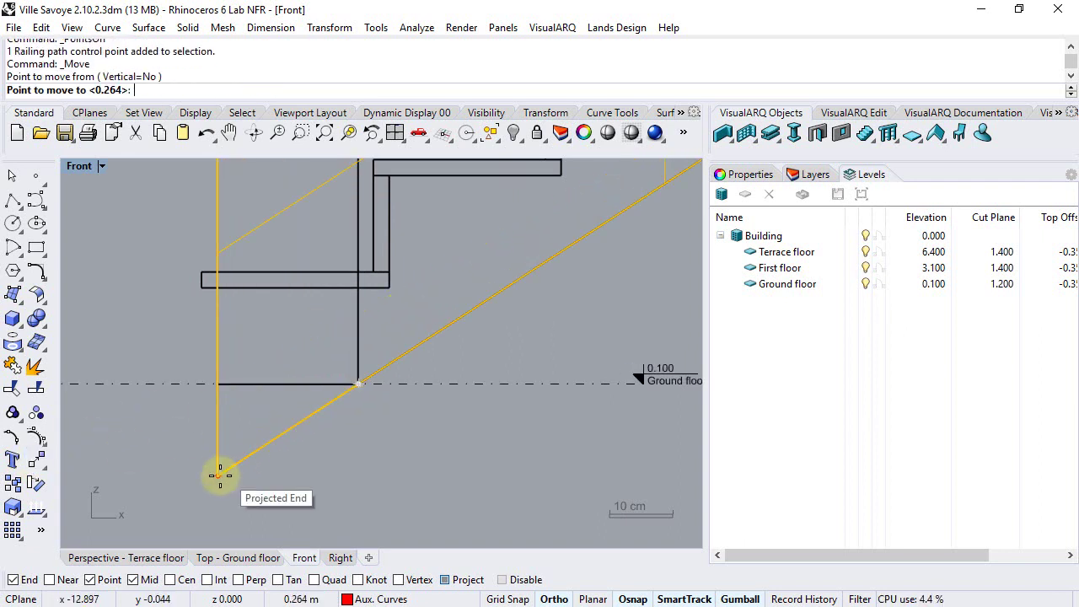
left_click(219, 476)
left_click(152, 557)
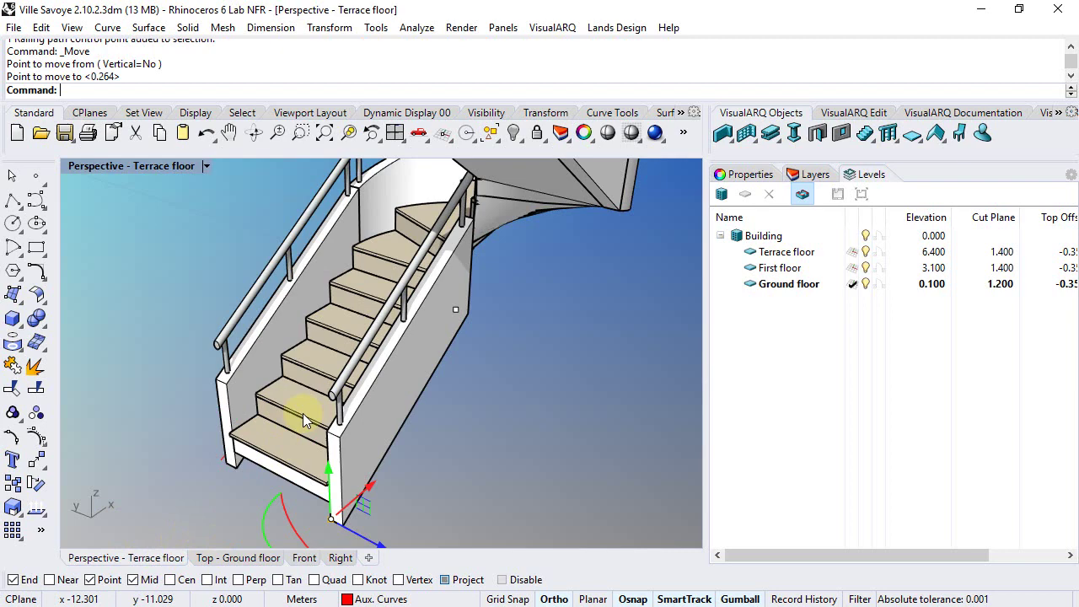
- Draw a box at the foot of the stair, enclosing the railings' extended ends
right_click_drag(303, 413, 269, 423)
scroll(319, 440, "up", 5)
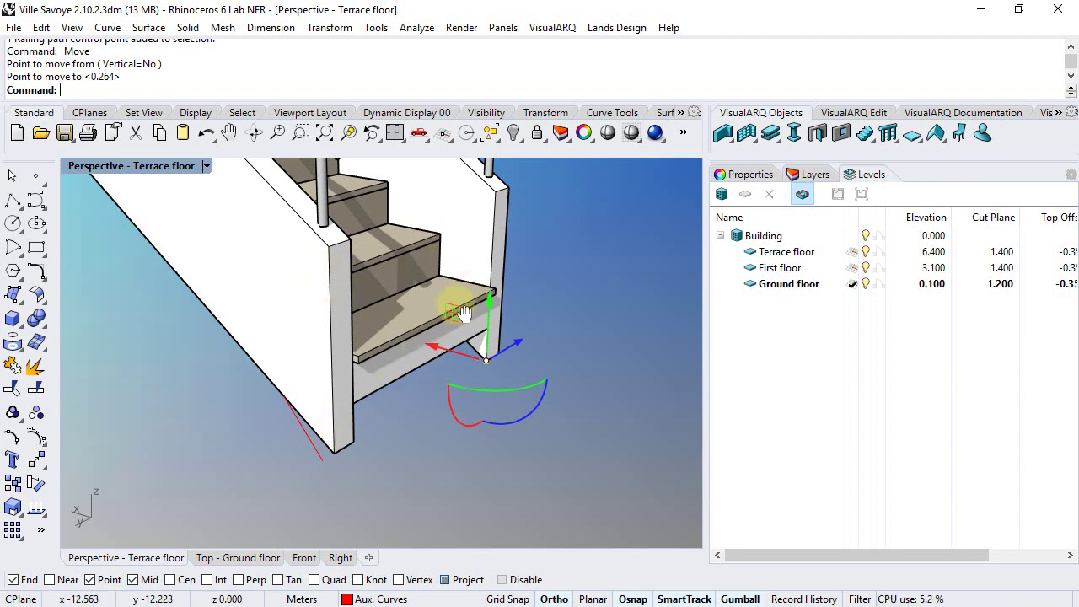
scroll(433, 321, "down", 3)
key("Escape")
left_click(13, 317)
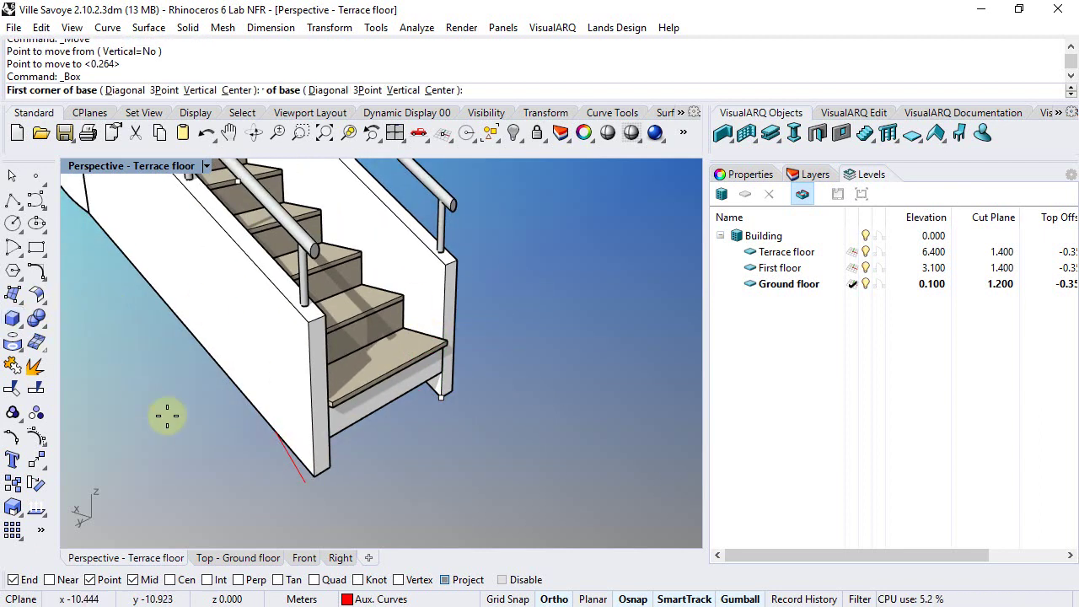
left_click(226, 463)
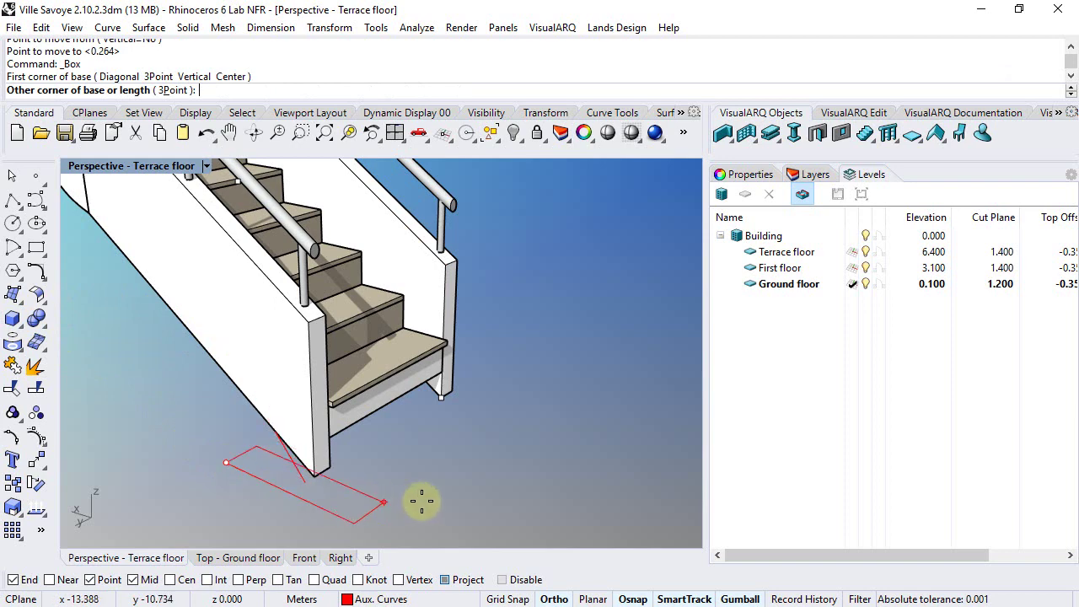
left_click(534, 375)
left_click(536, 431)
right_click_drag(509, 436, 523, 444)
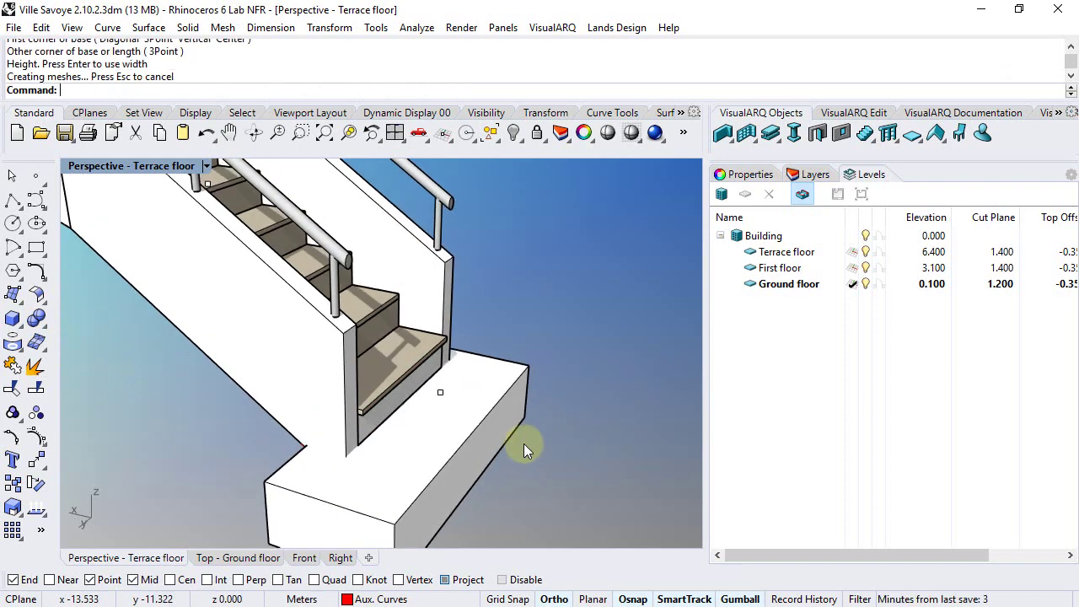
left_click(467, 432)
mouse_move(238, 434)
right_mouse_down()
mouse_move(277, 393)
mouse_move(242, 424)
right_mouse_up()
left_click(493, 318)
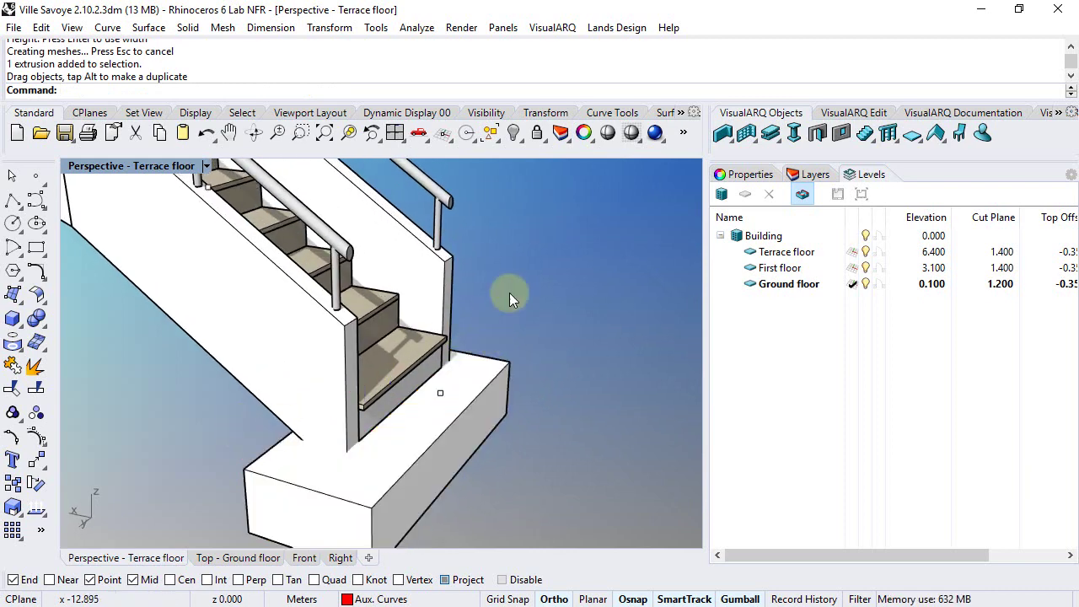
- Subtract the box from the railings using VisualARQ Subtract Solids
left_click(843, 113)
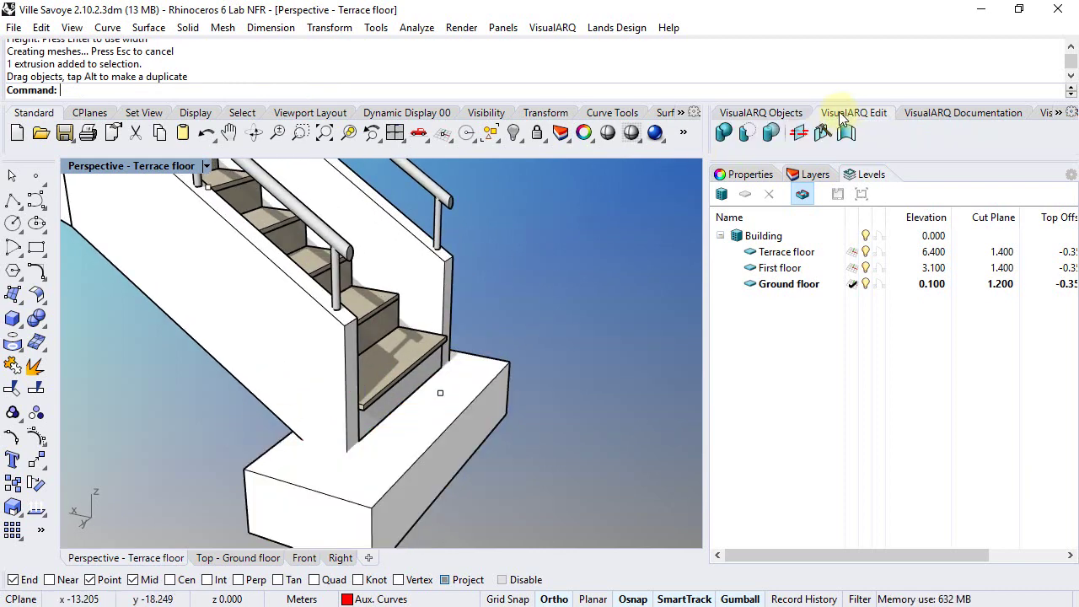
left_click(752, 135)
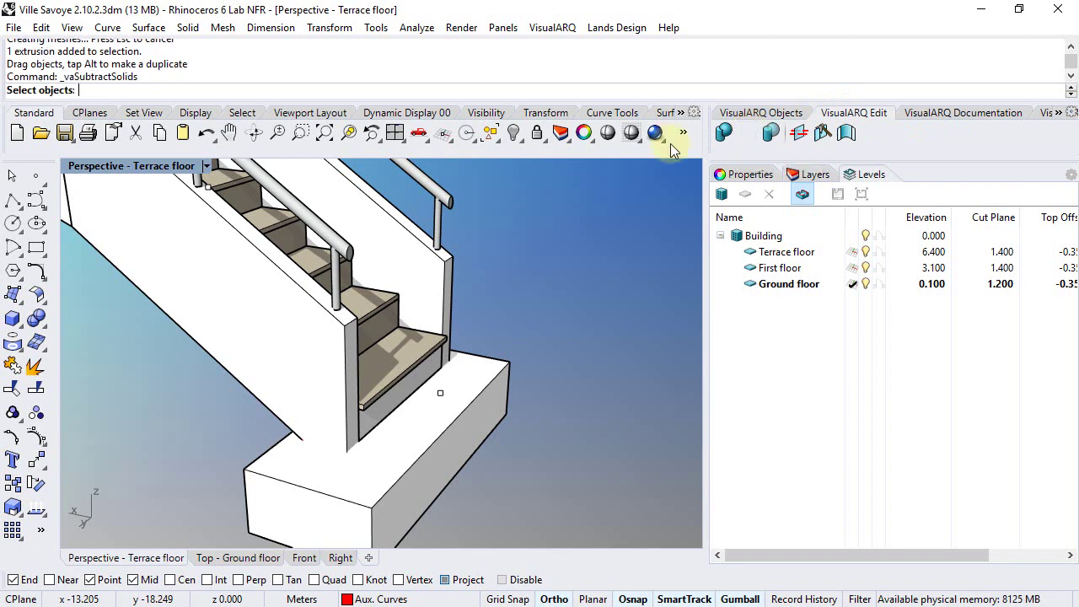
left_click(251, 287)
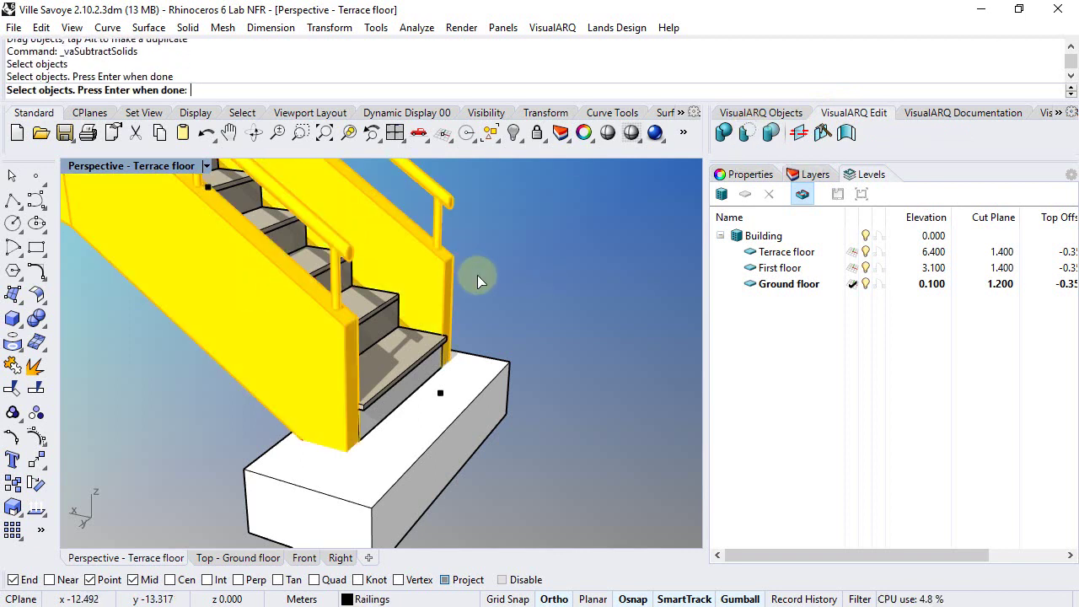
key("Return")
left_click(498, 363)
key("Return")
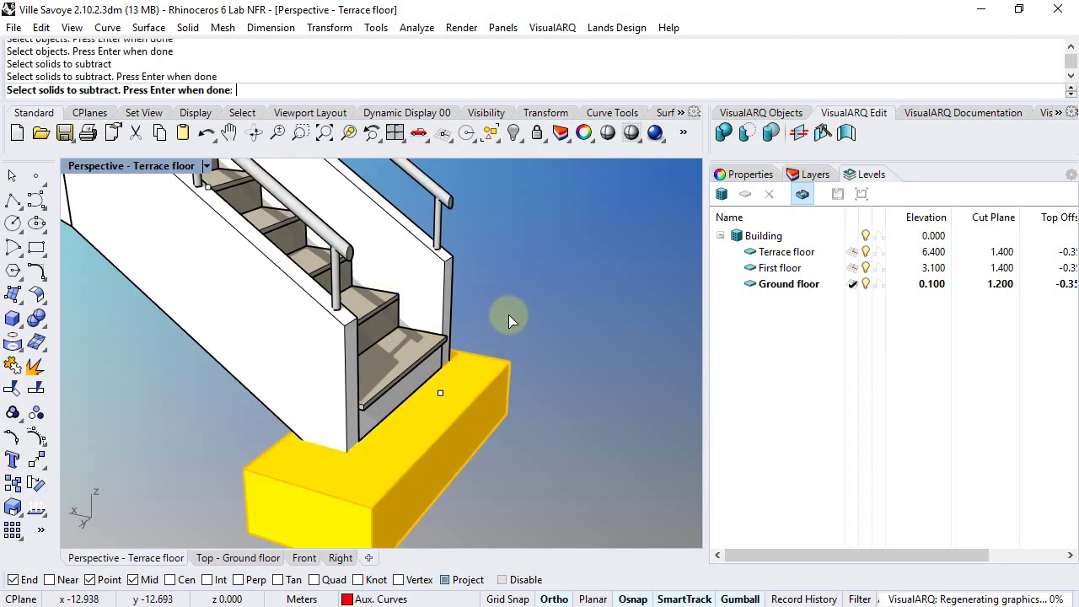
scroll(508, 315, "down", 5)
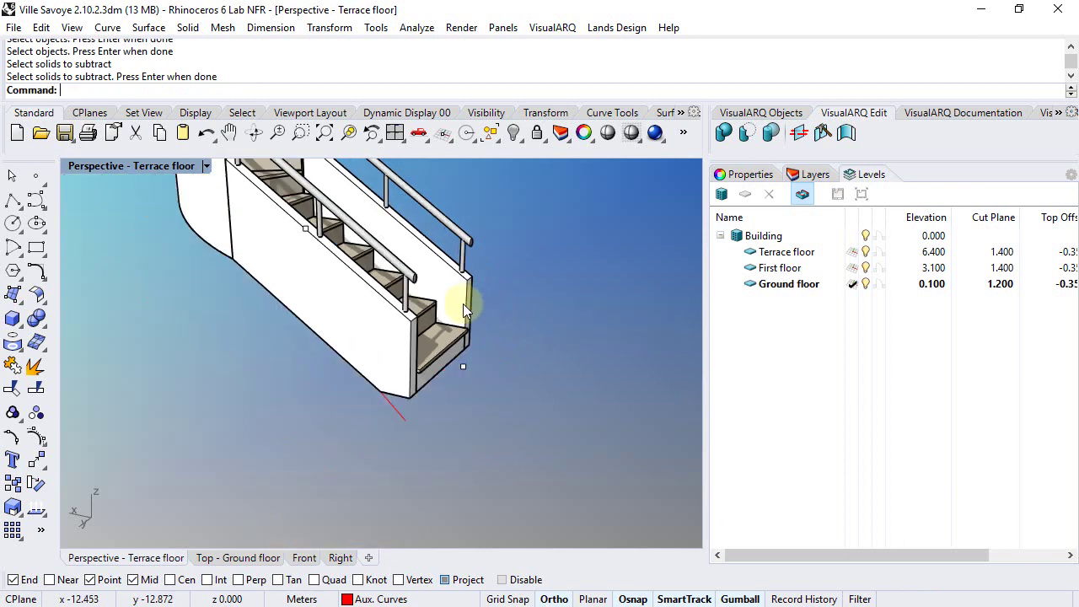
- Delete the leftover curve at the stair base and show all hidden building objects again
left_click(422, 515)
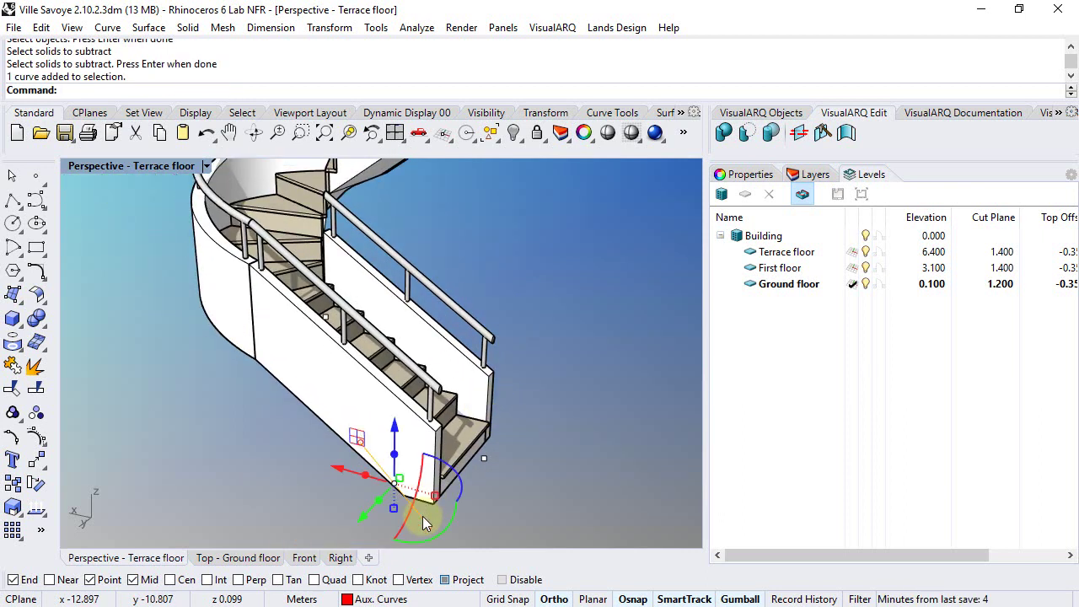
key("Delete")
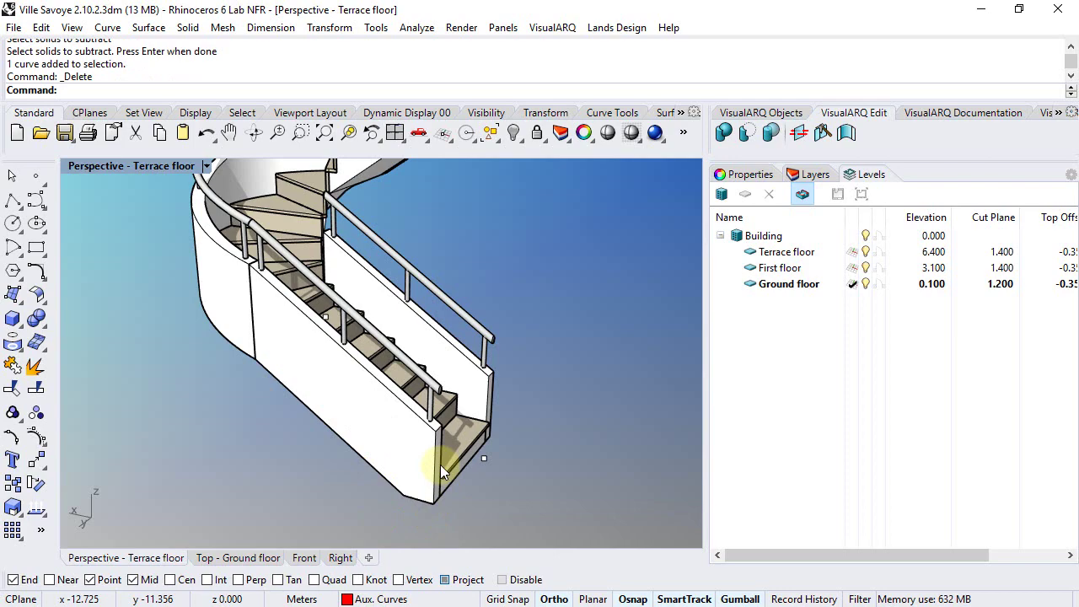
right_click_drag(441, 458, 396, 419)
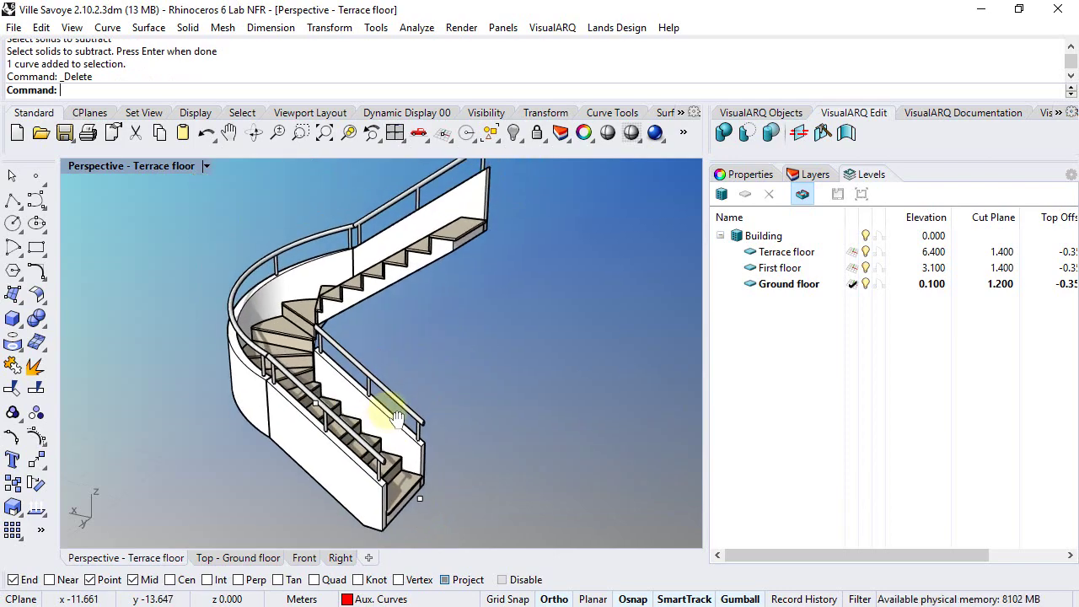
left_click(516, 136)
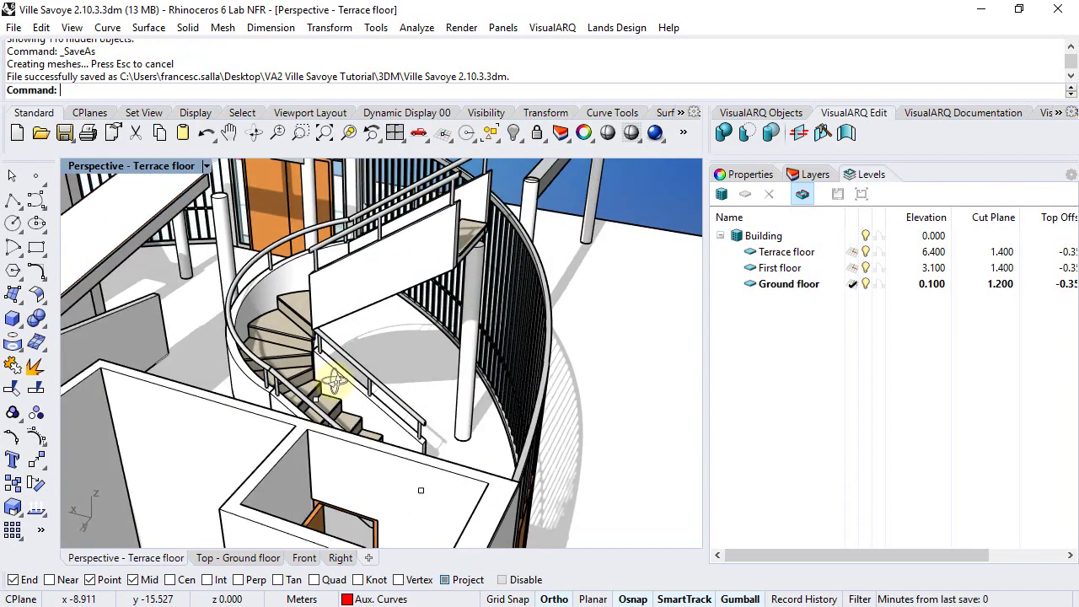
right_click_drag(330, 379, 422, 366)
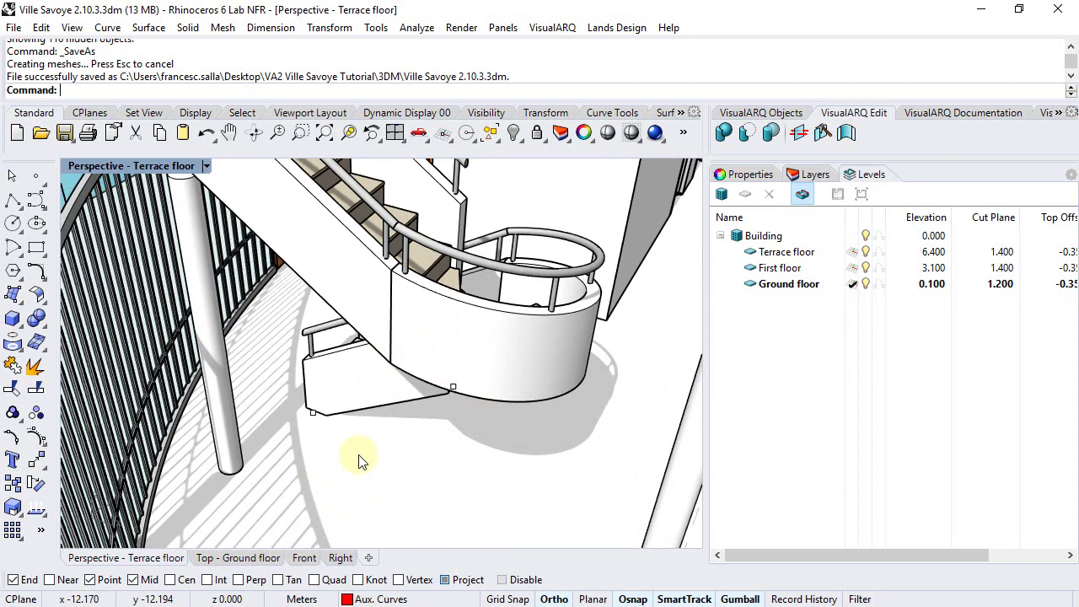
right_click_drag(435, 447, 249, 534)
- In the ground-floor plan with the level cut off, start a floor polyline along the stair's straight edge
left_click(242, 559)
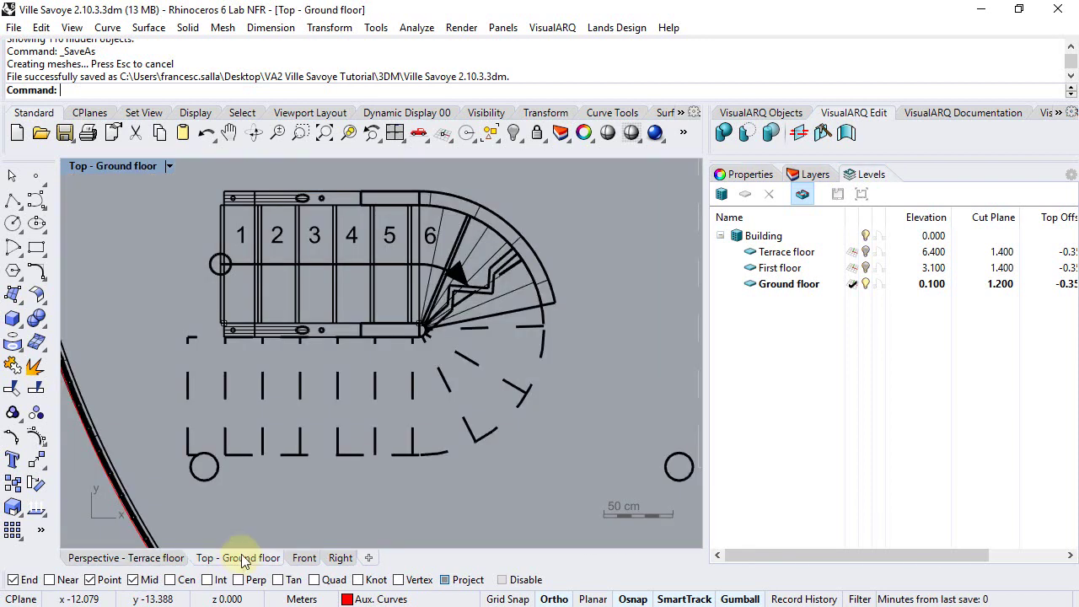
left_click(800, 195)
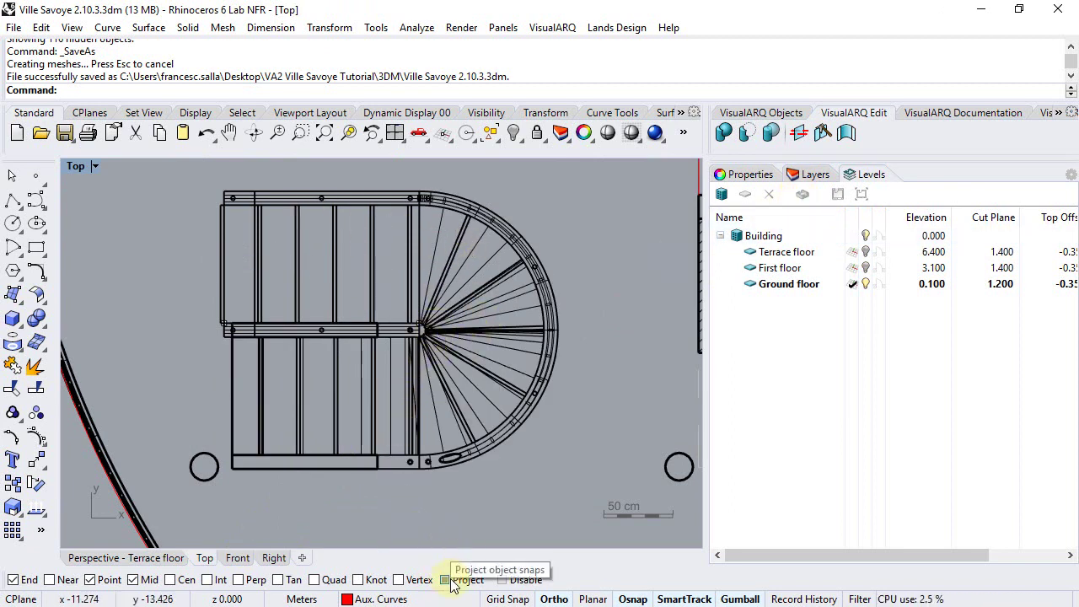
left_click(12, 207)
scroll(144, 174, "up", 1)
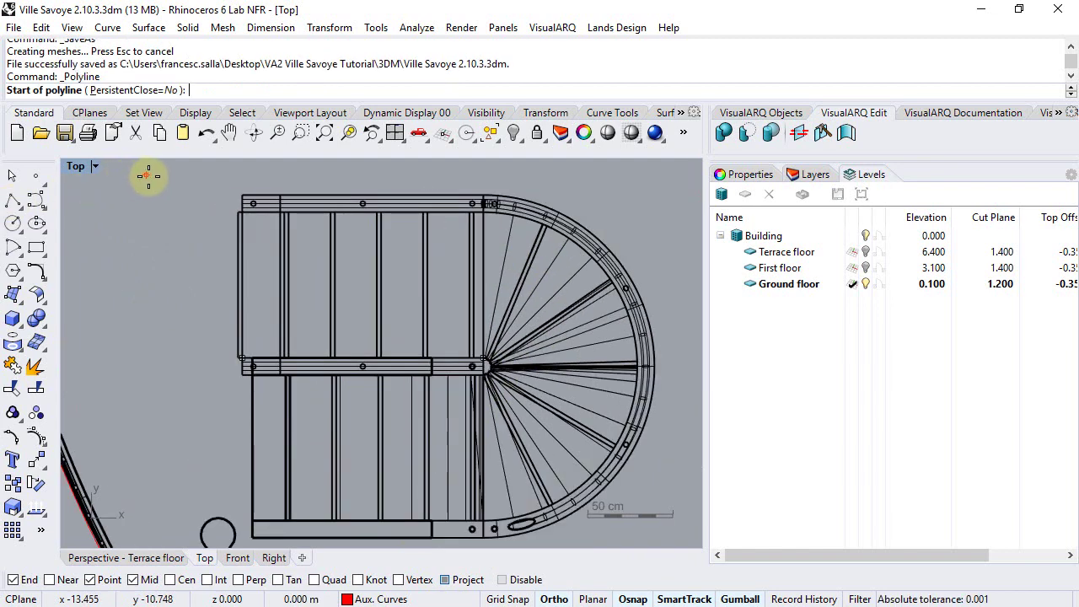
scroll(228, 182, "up", 1)
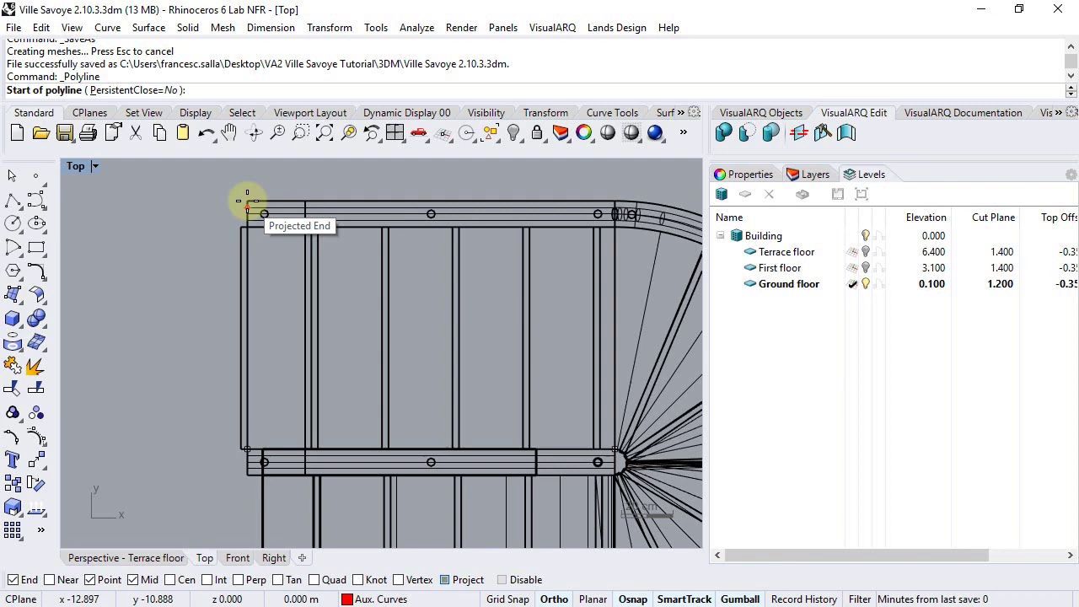
scroll(247, 203, "up", 2)
left_click(247, 198)
scroll(247, 193, "down", 2)
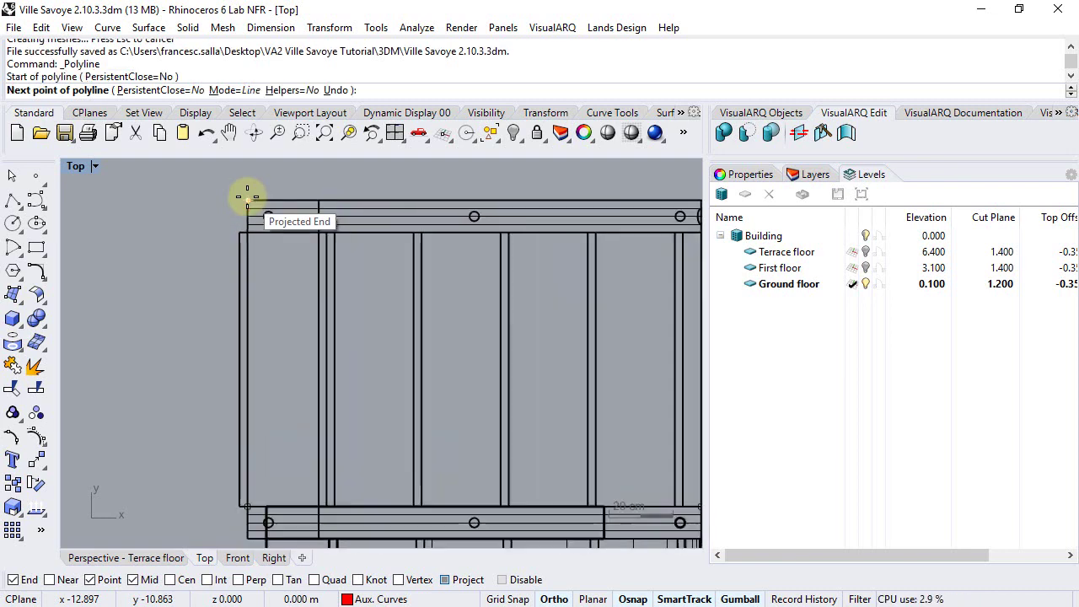
scroll(248, 265, "up", 2)
scroll(362, 221, "up", 2)
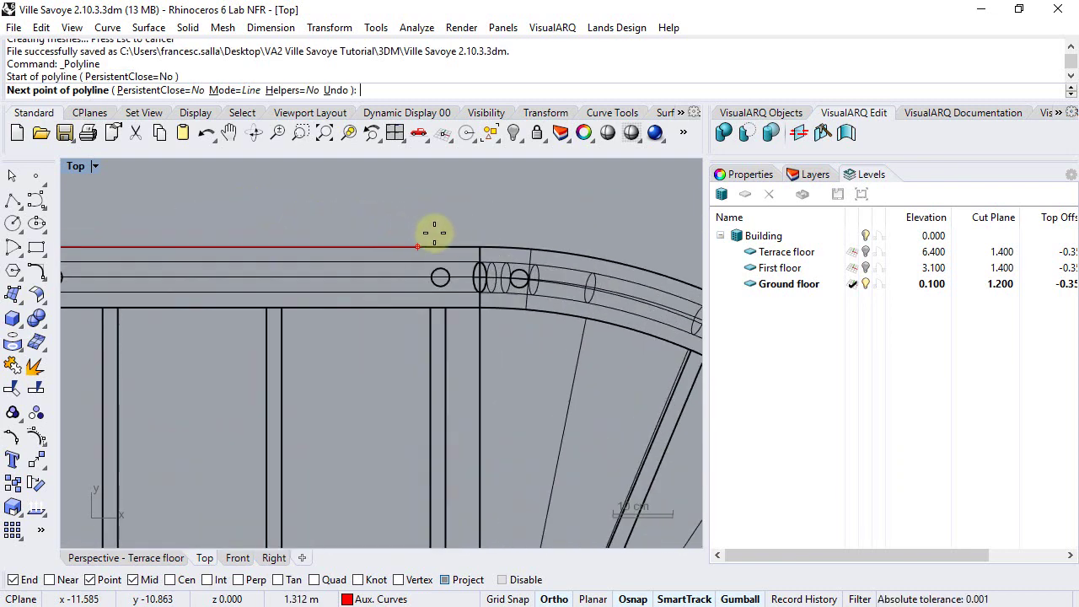
left_click(470, 243)
- Arc the polyline around the curved stair end, then finish with a line at the column's edge
scroll(464, 257, "down", 1)
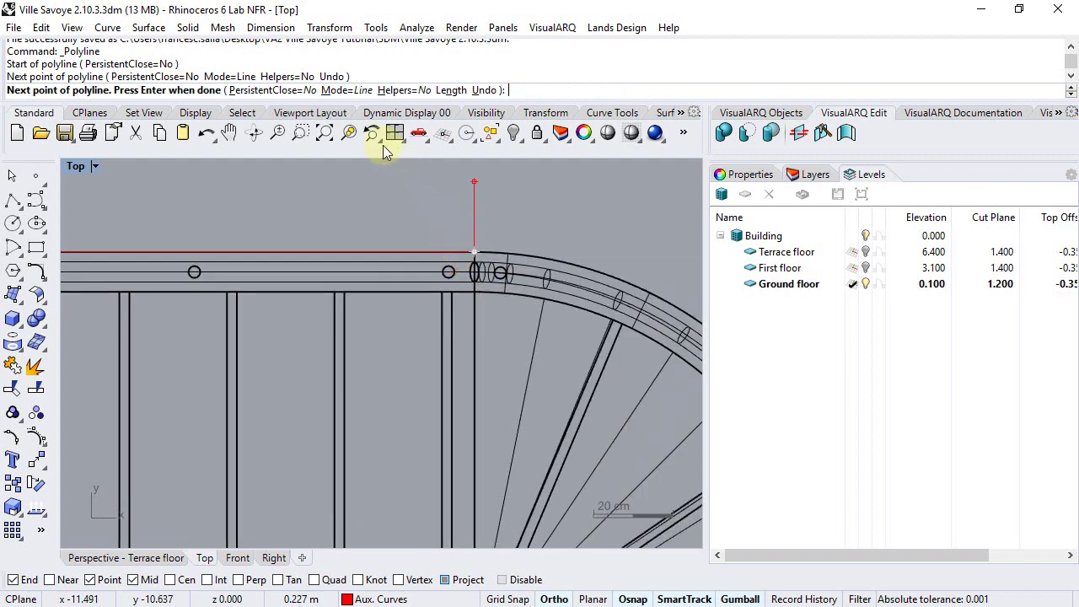
left_click(346, 90)
scroll(436, 194, "down", 3)
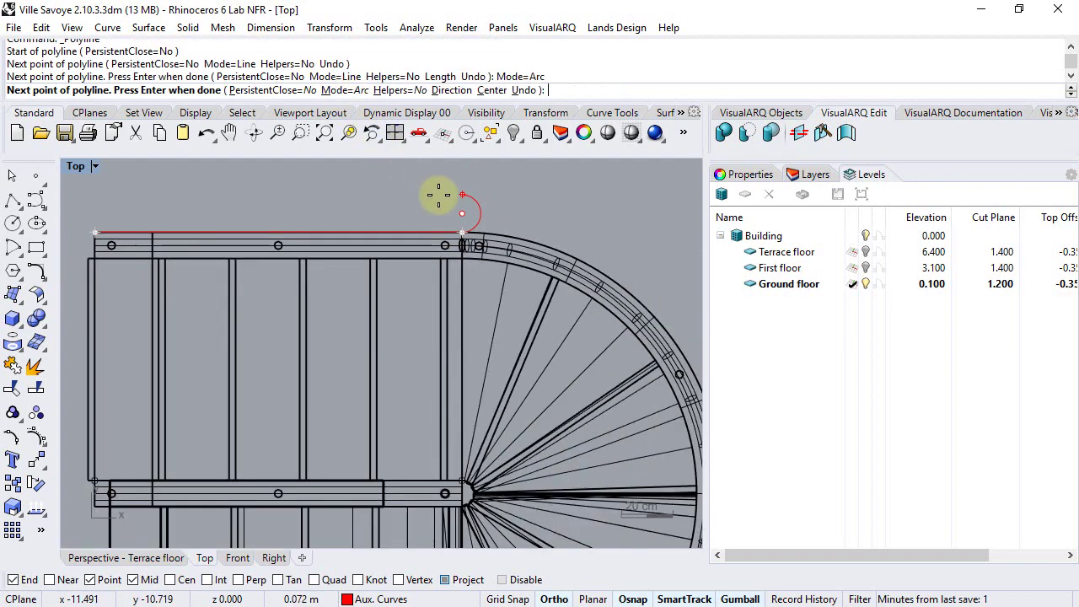
scroll(438, 196, "down", 2)
scroll(455, 443, "up", 4)
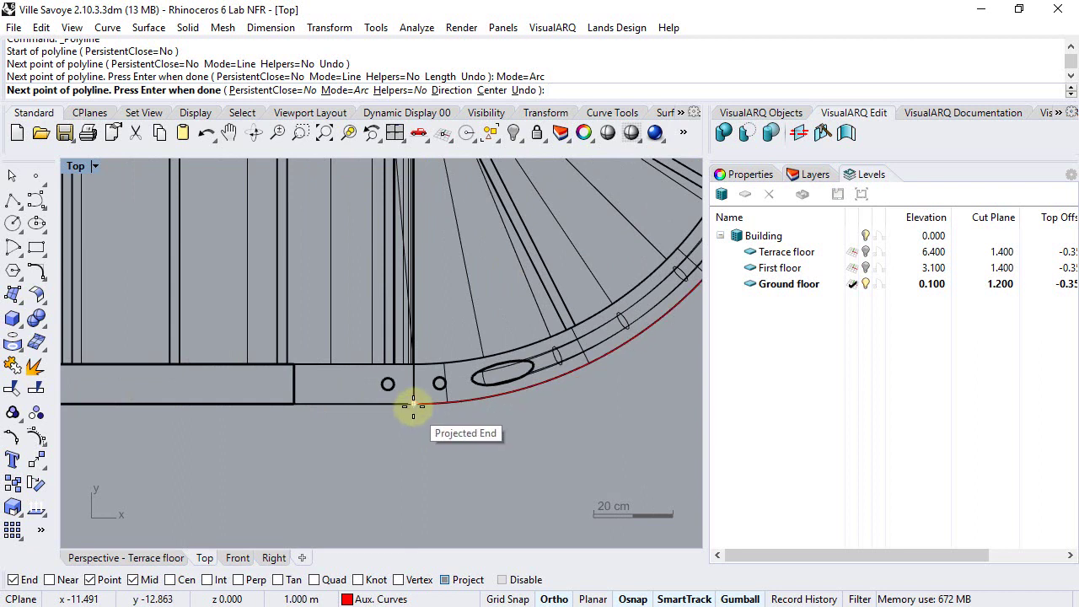
left_click(414, 406)
left_click(390, 95)
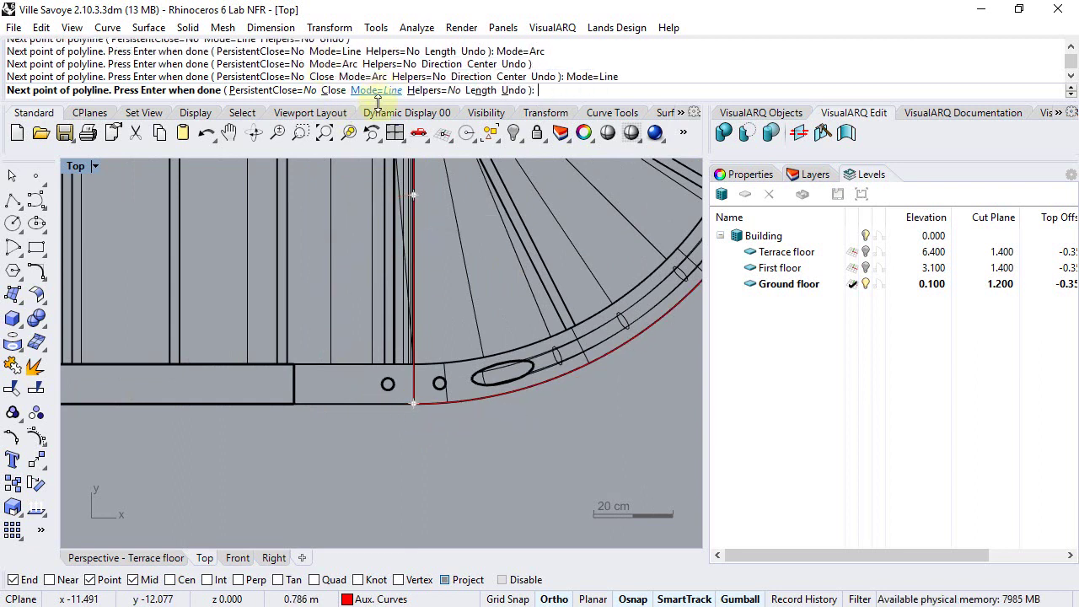
scroll(241, 386, "down", 2)
scroll(166, 402, "up", 2)
scroll(228, 369, "up", 2)
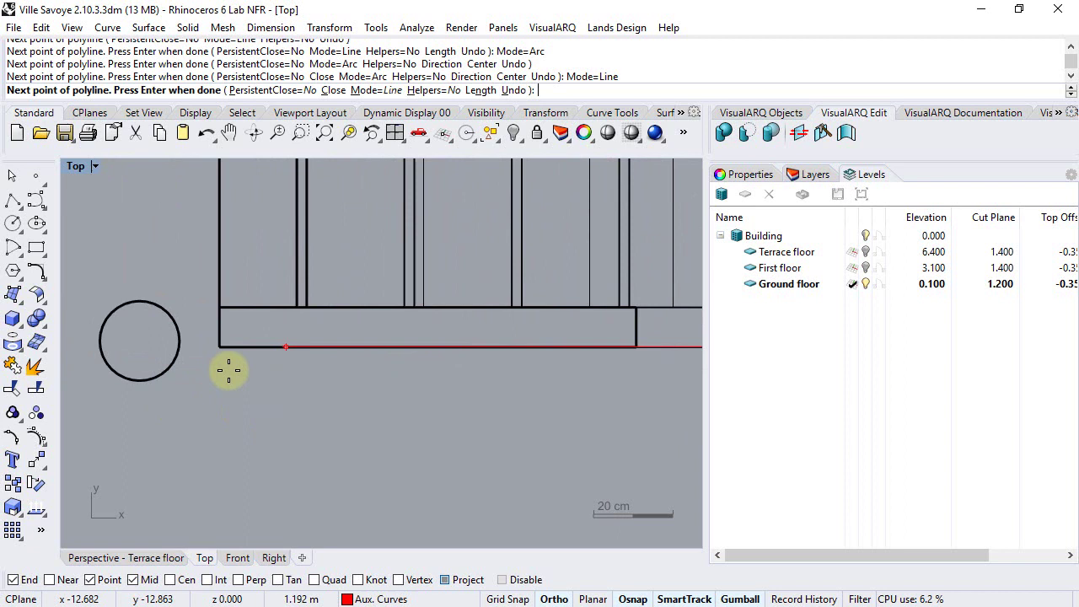
scroll(177, 349, "up", 2)
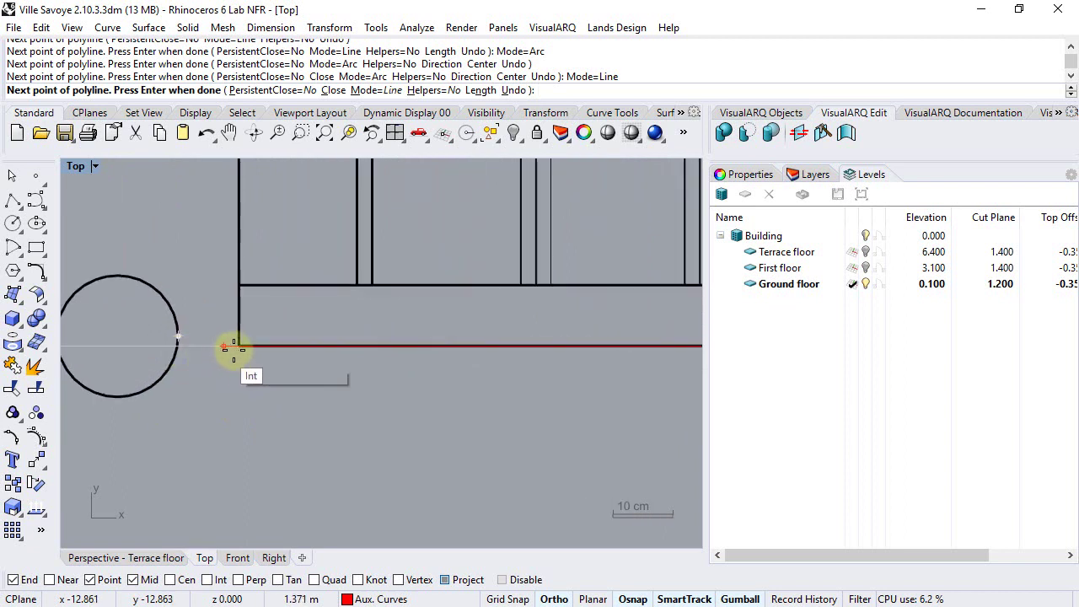
left_click(179, 348)
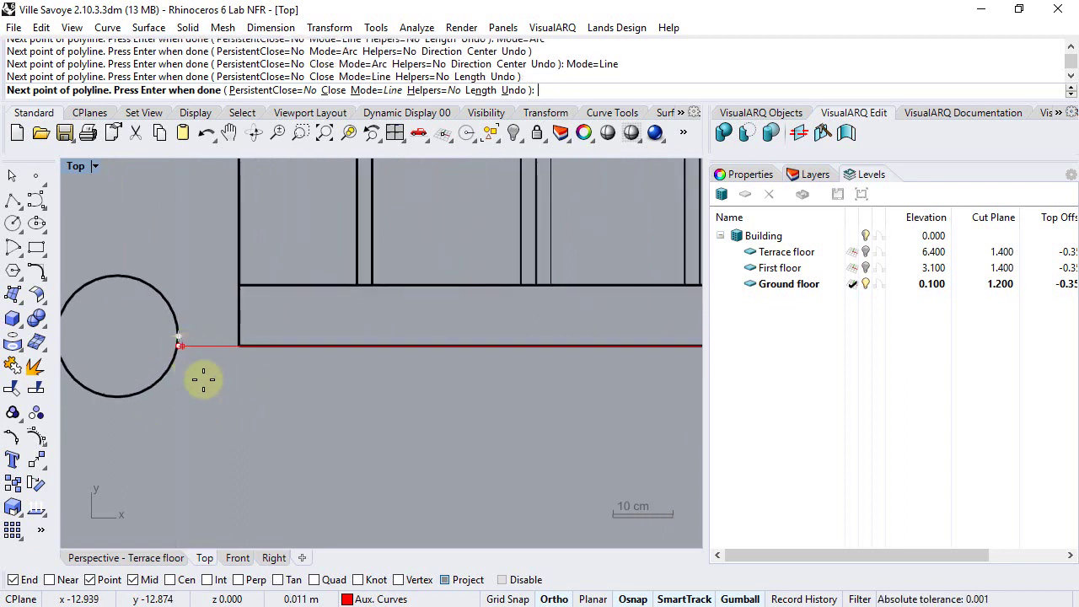
key("Return")
- Return to the perspective view to inspect the new floor curve
scroll(218, 397, "down", 2)
scroll(219, 397, "down", 3)
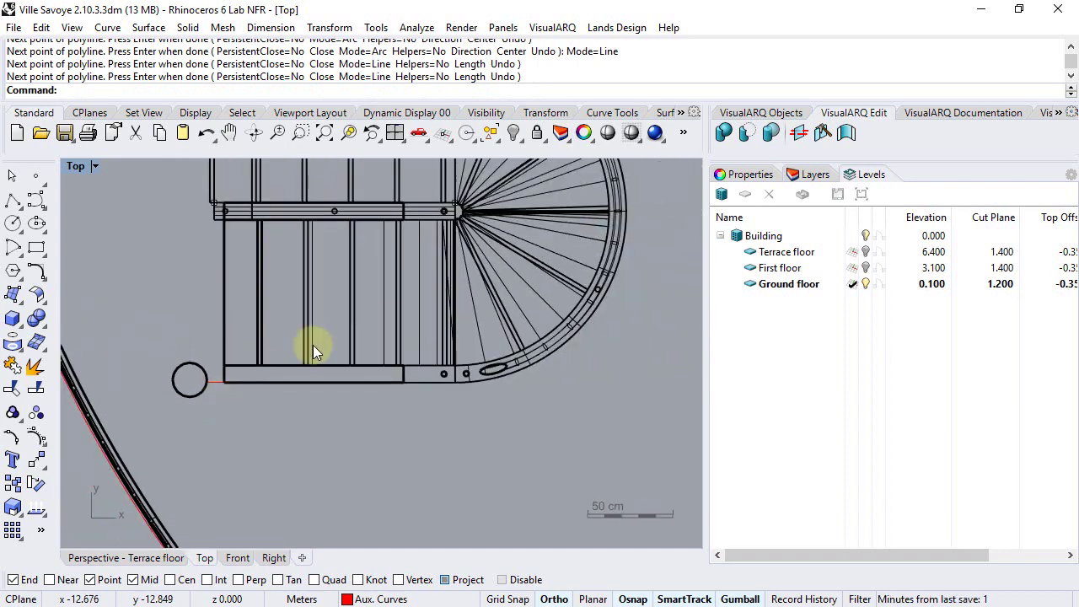
right_click_drag(319, 337, 281, 414)
left_click(157, 555)
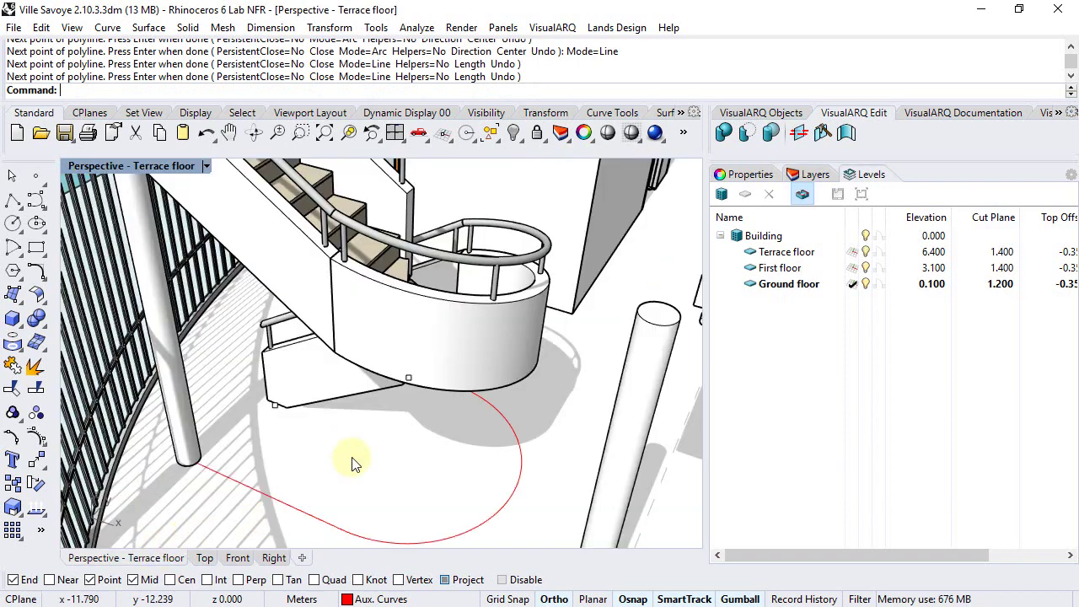
right_click_drag(354, 463, 353, 440)
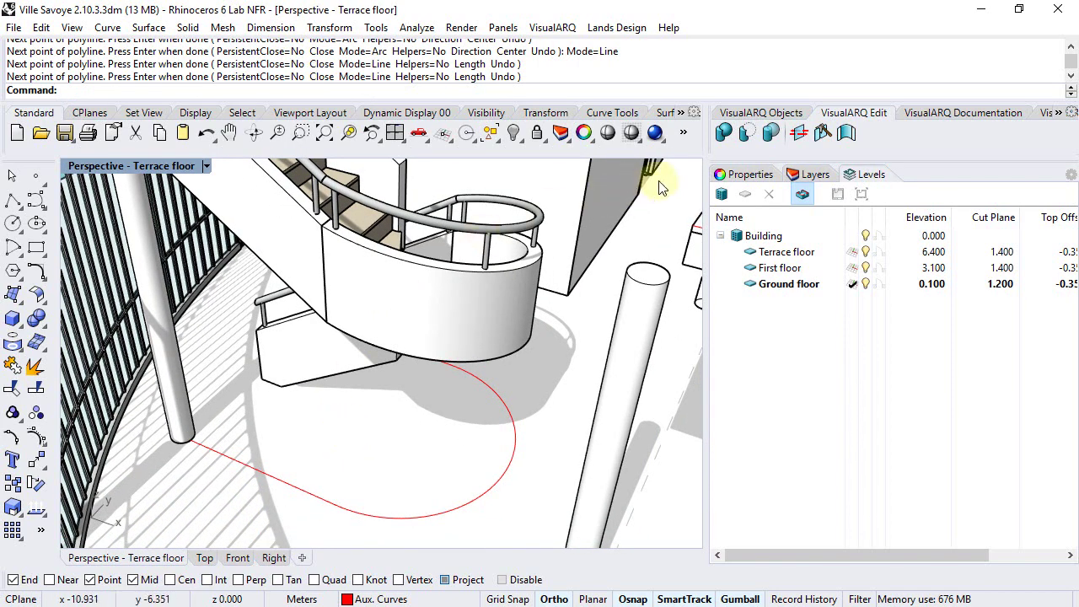
- Create a Wall Fence railing from the red floor curve around the stair base and set its start point
left_click(747, 115)
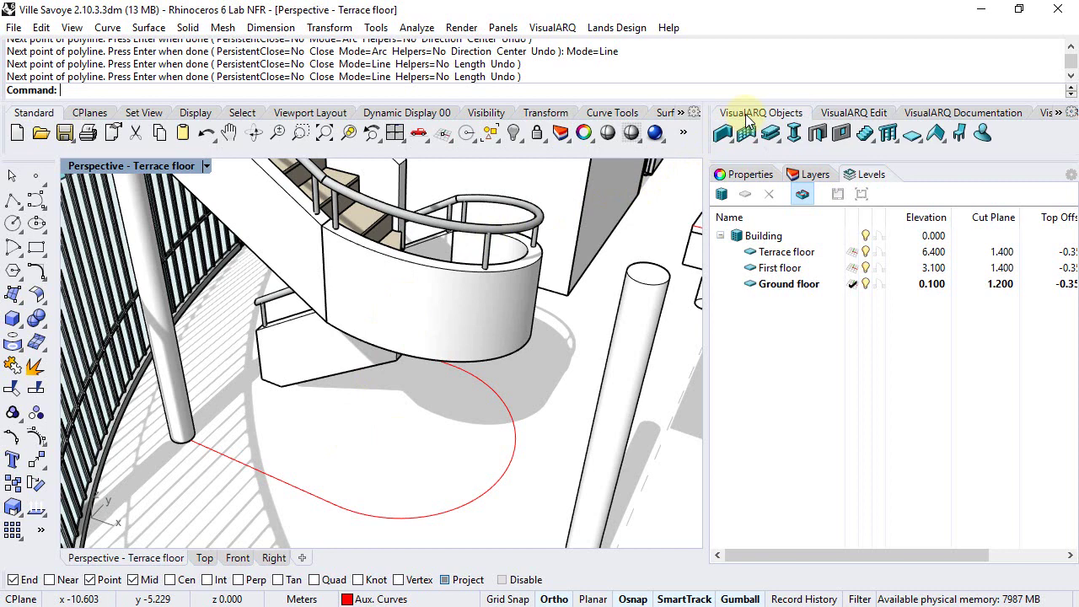
left_click(896, 145)
left_click(914, 185)
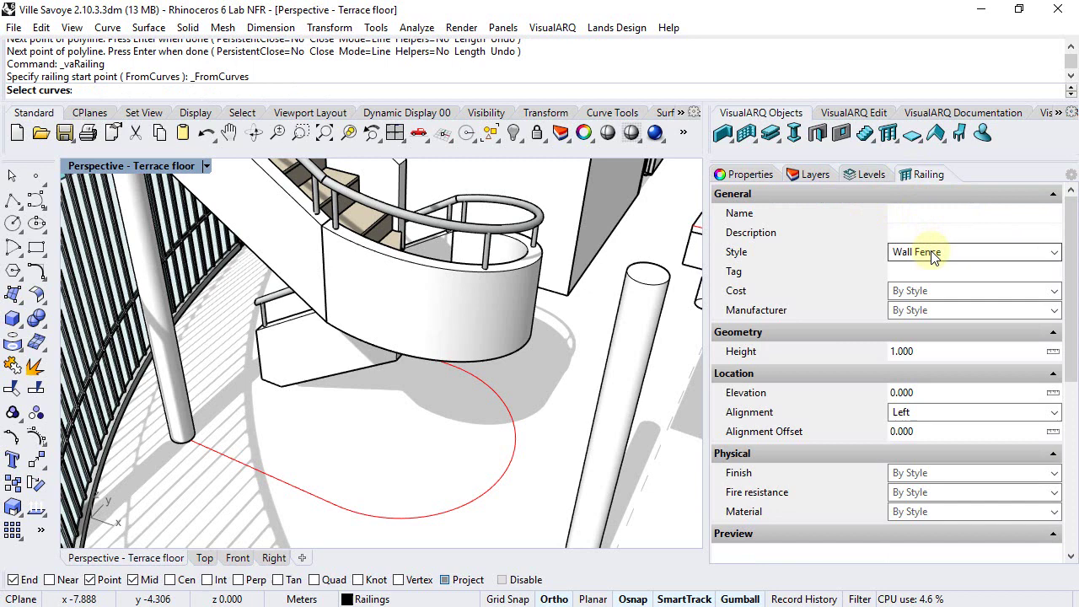
left_click(516, 411)
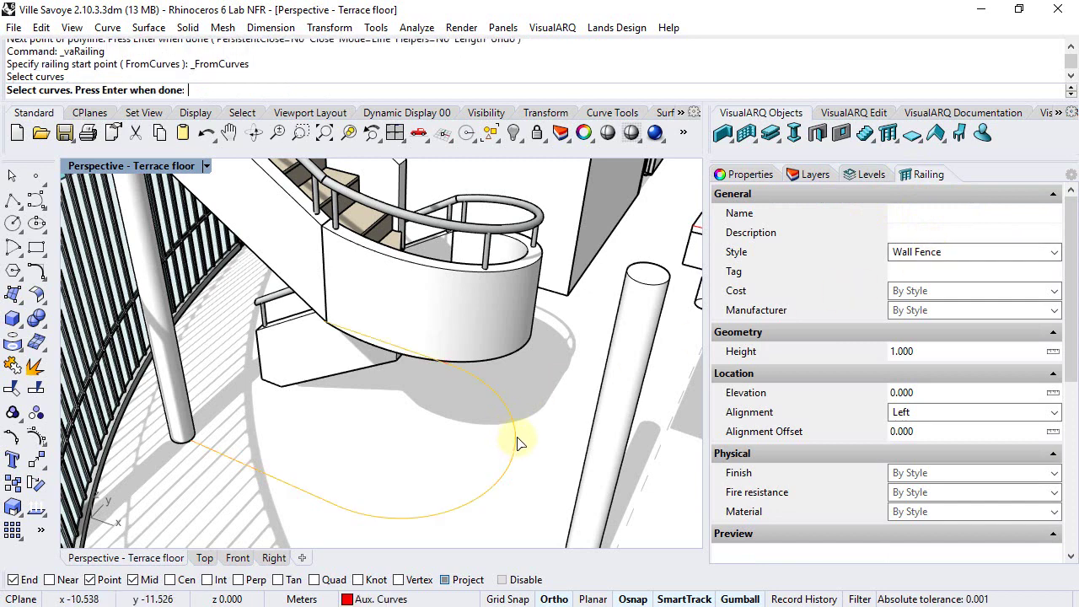
key("Return")
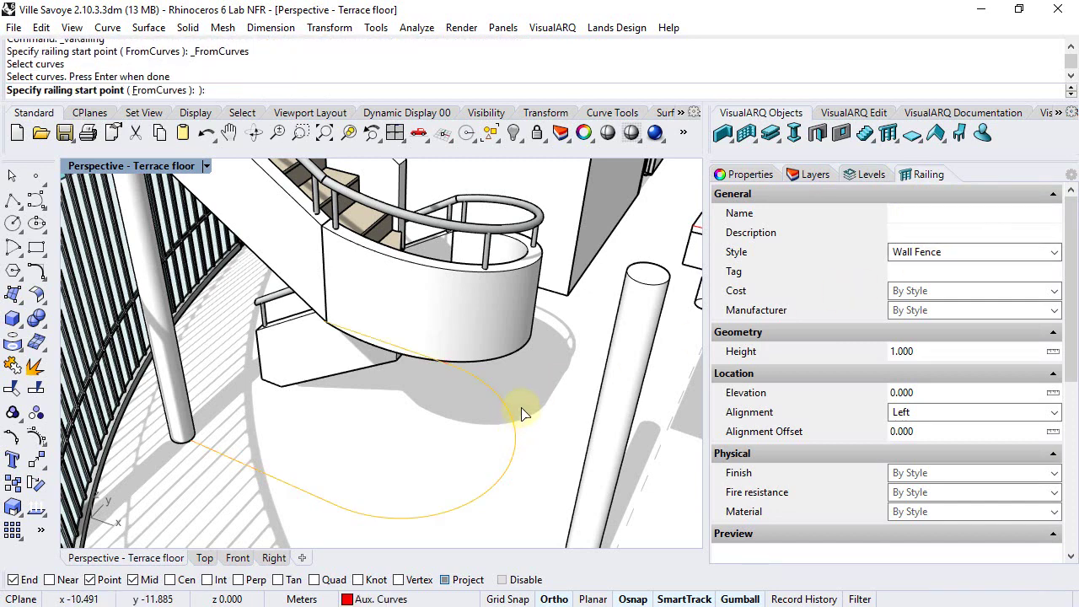
left_click(510, 396)
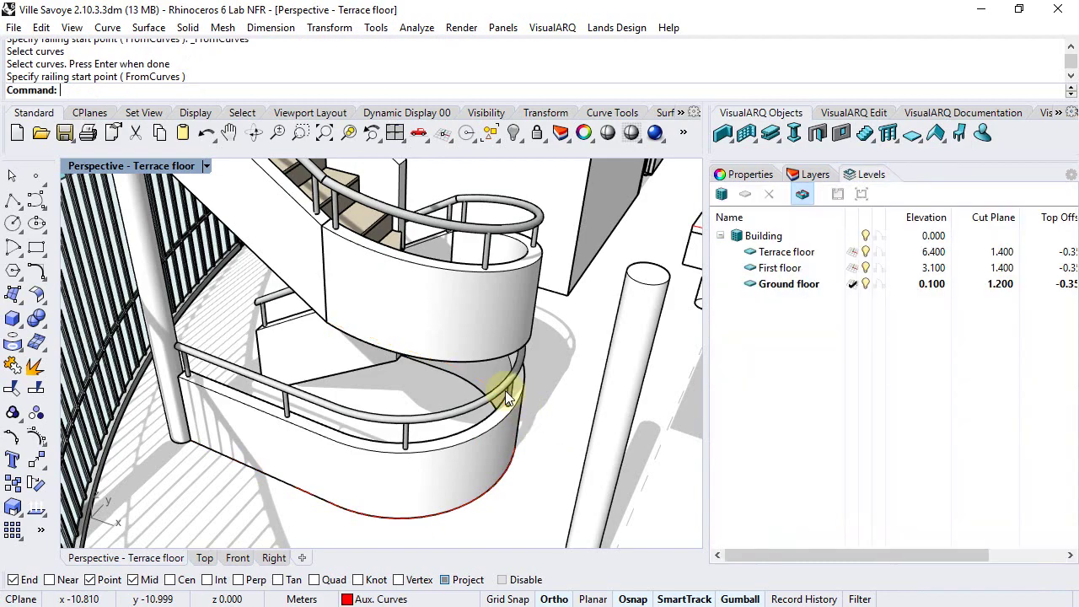
right_click_drag(569, 324, 346, 362)
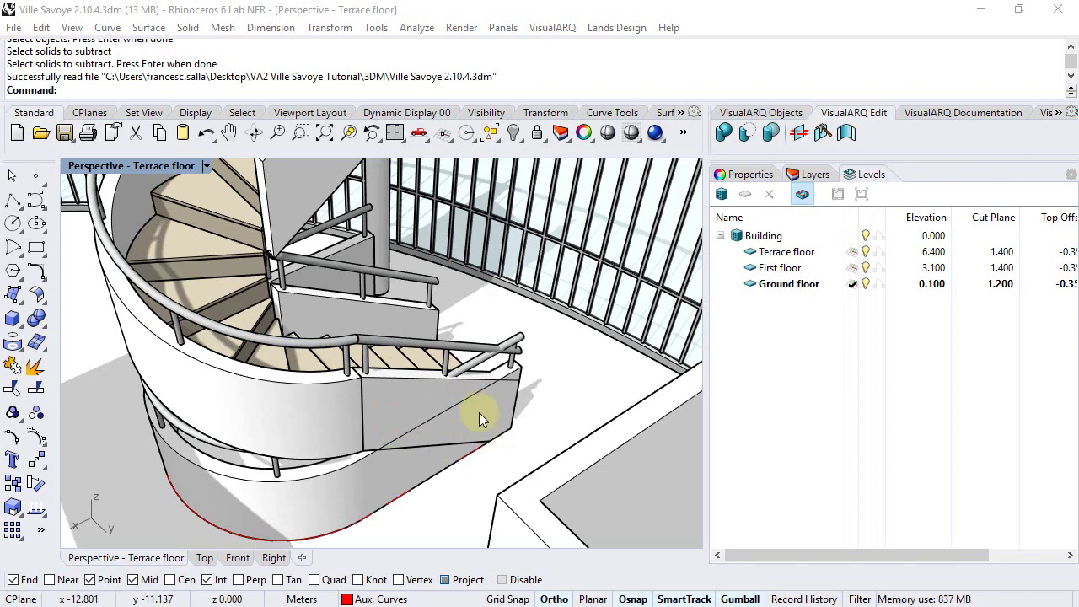
- Move the base railing's path end point down onto the stair wall's lower corner
scroll(450, 456, "up", 4)
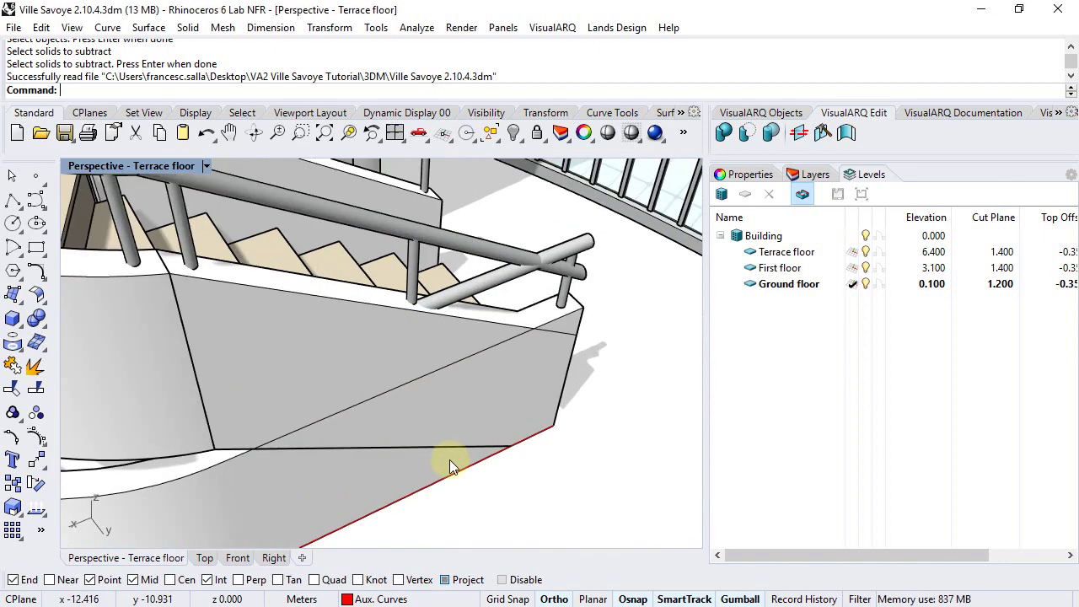
left_click(449, 466)
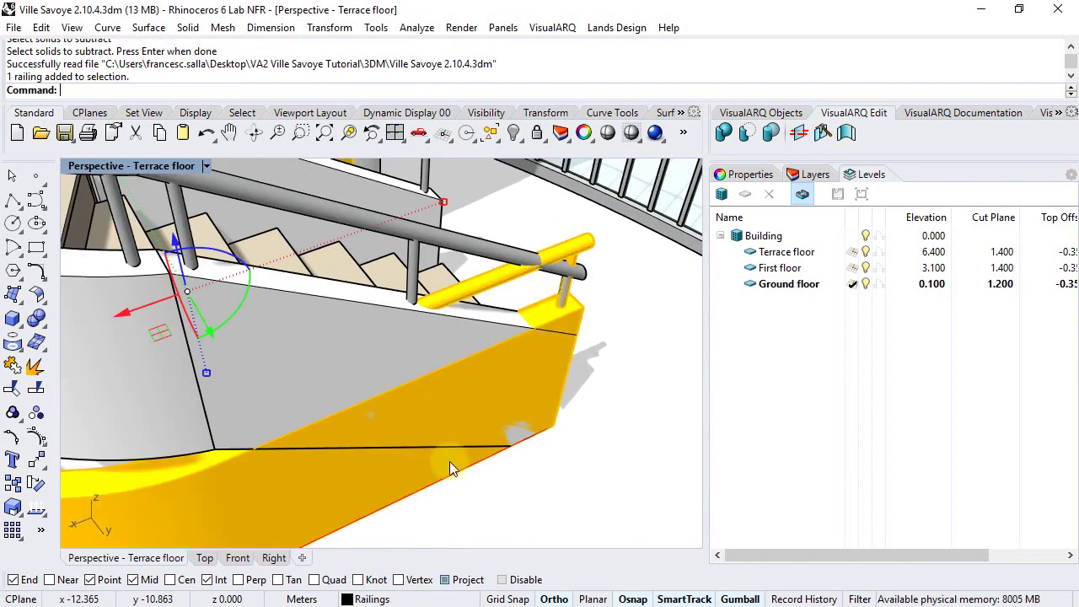
left_click(35, 436)
left_click(548, 435)
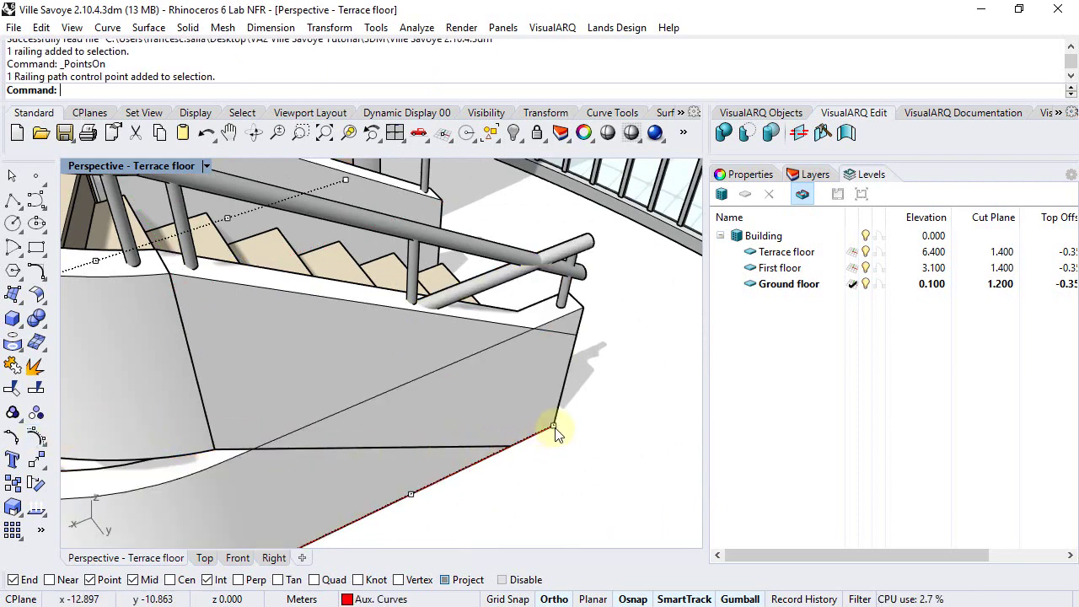
left_click(42, 460)
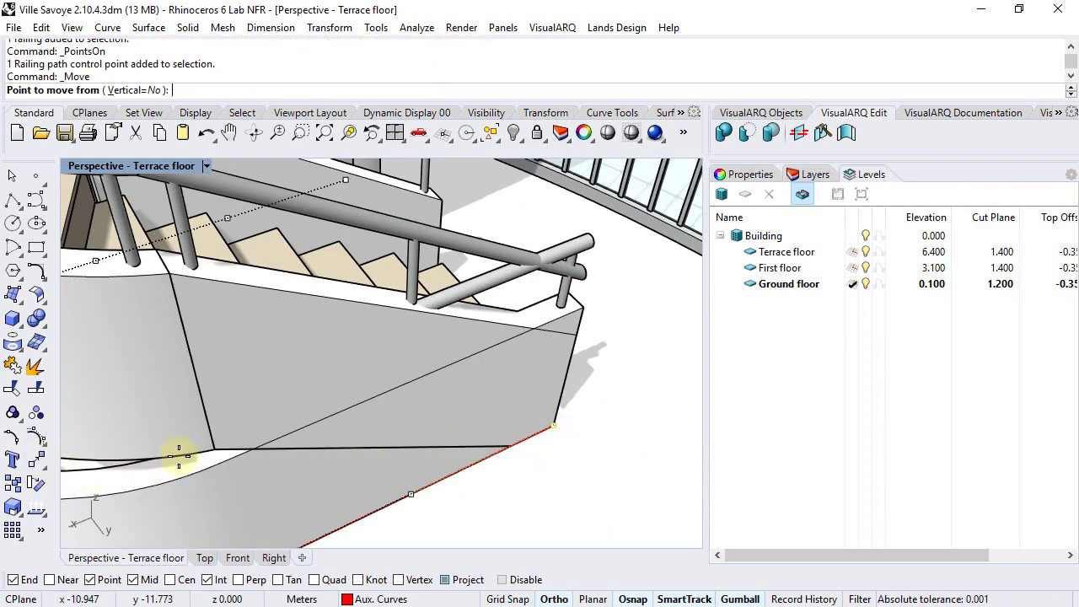
left_click(549, 427)
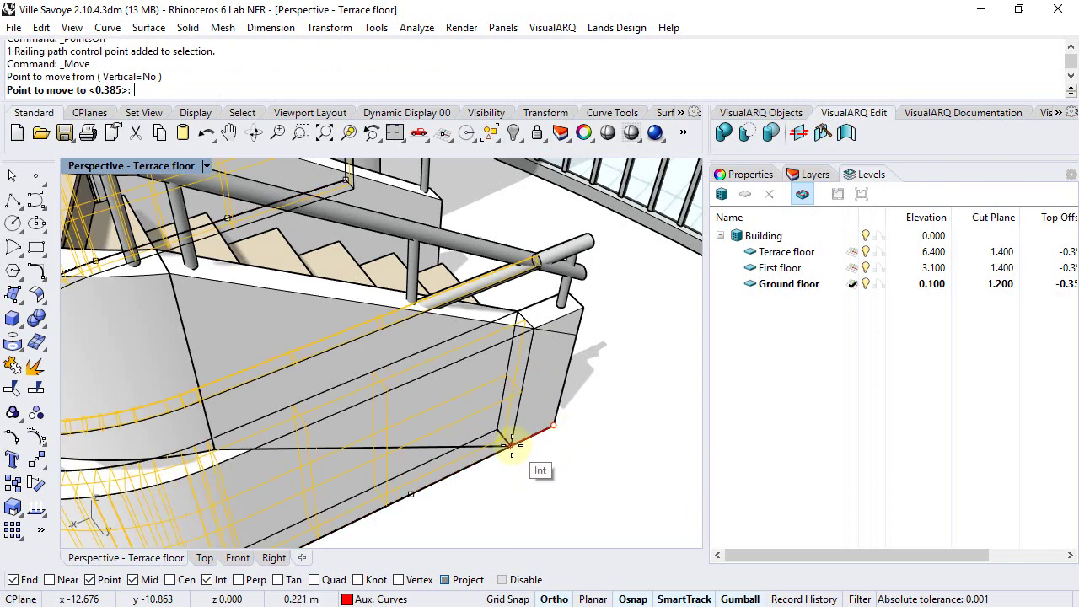
left_click(511, 446)
scroll(514, 451, "down", 4)
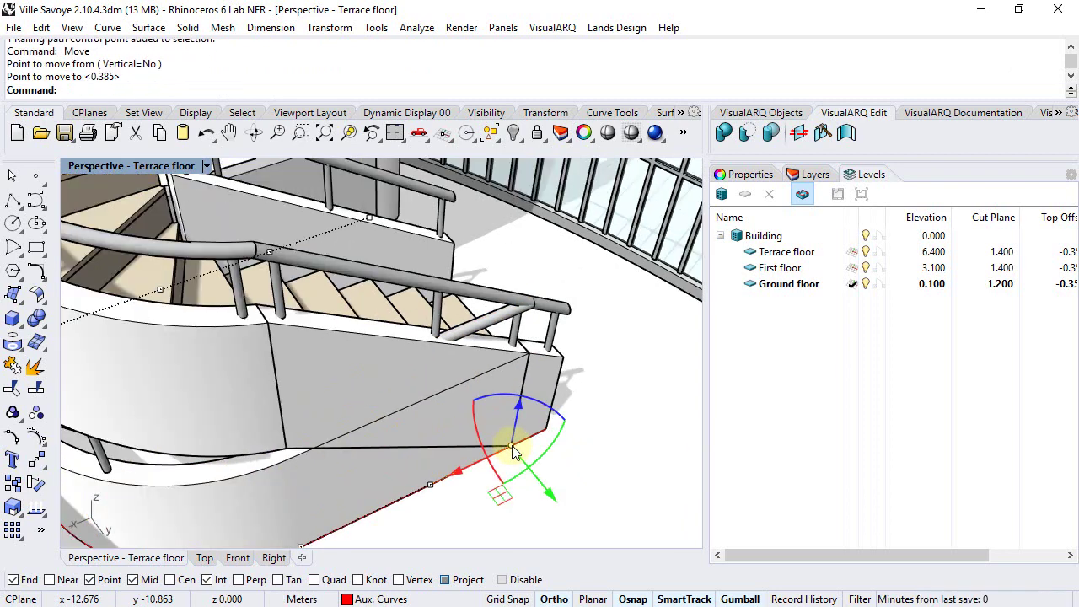
- Isolate the upper and lower curved stair railings, hiding everything else
left_click(378, 381)
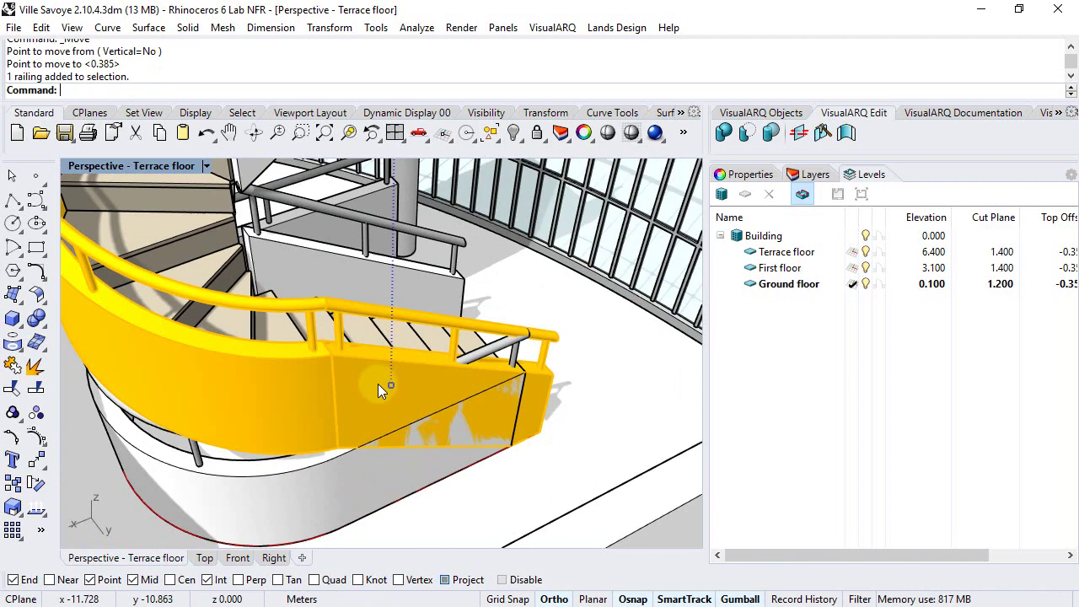
left_click(355, 468)
right_click_drag(441, 410, 478, 381)
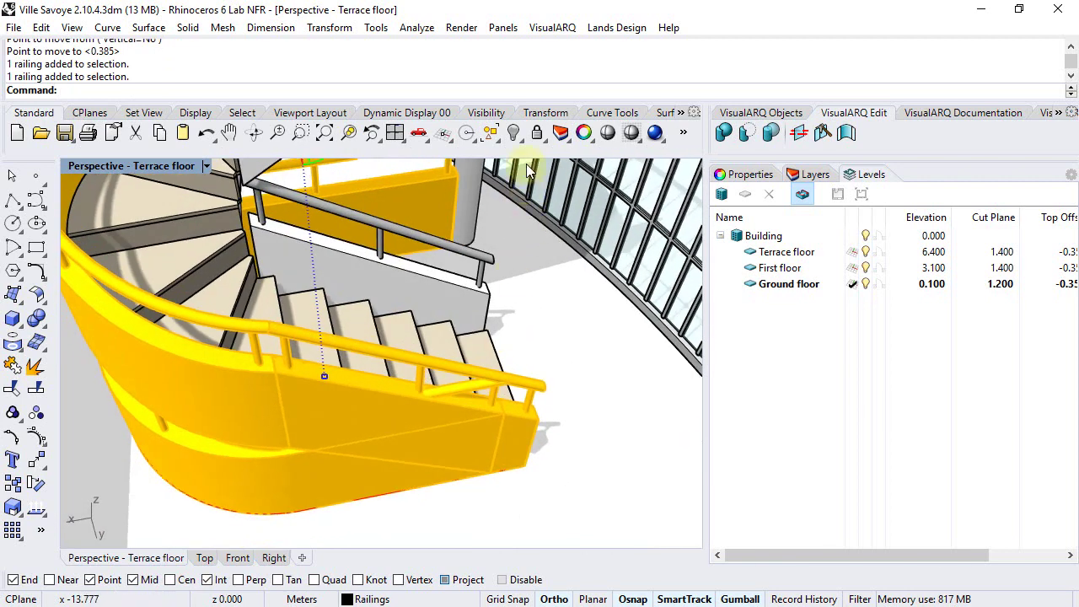
left_click(521, 141)
left_click(581, 165)
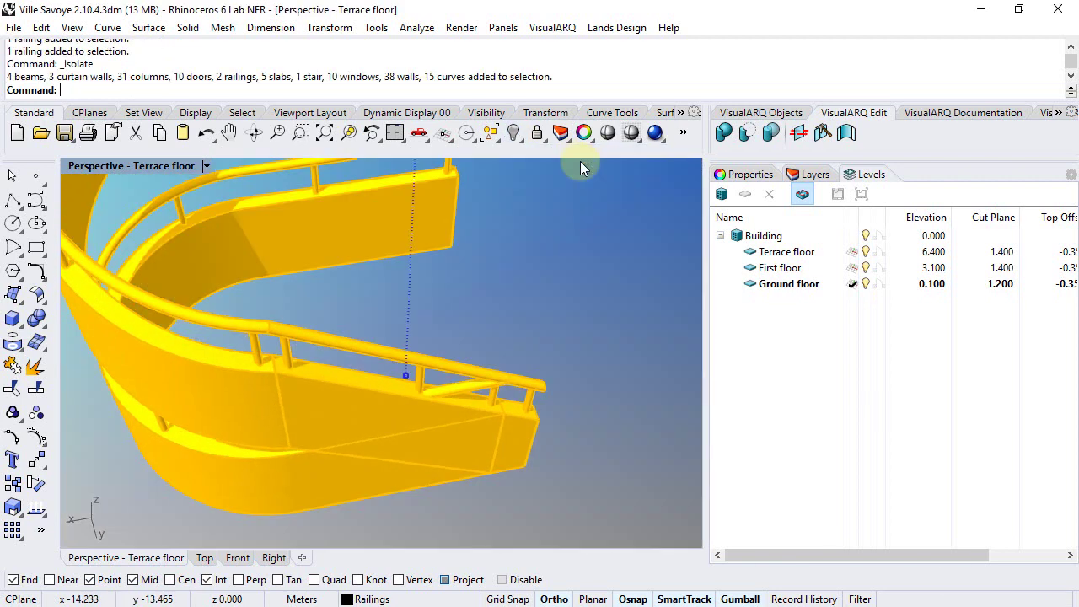
- Show the isolated railings in the Front view, framed down to the stair base
left_click(238, 558)
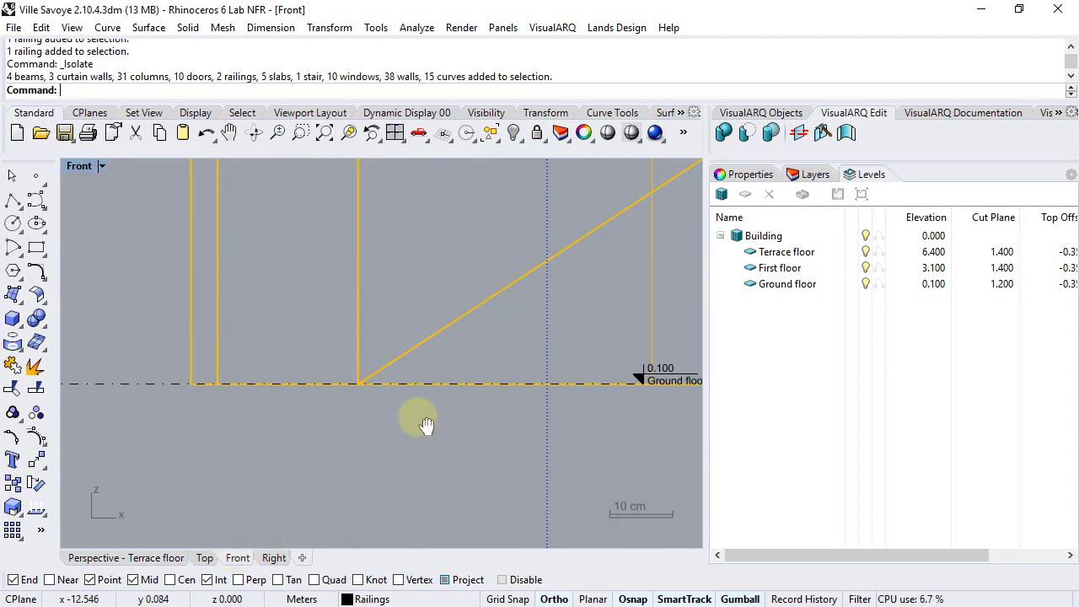
right_click_drag(422, 422, 333, 420)
left_click(216, 464)
scroll(270, 409, "up", 5)
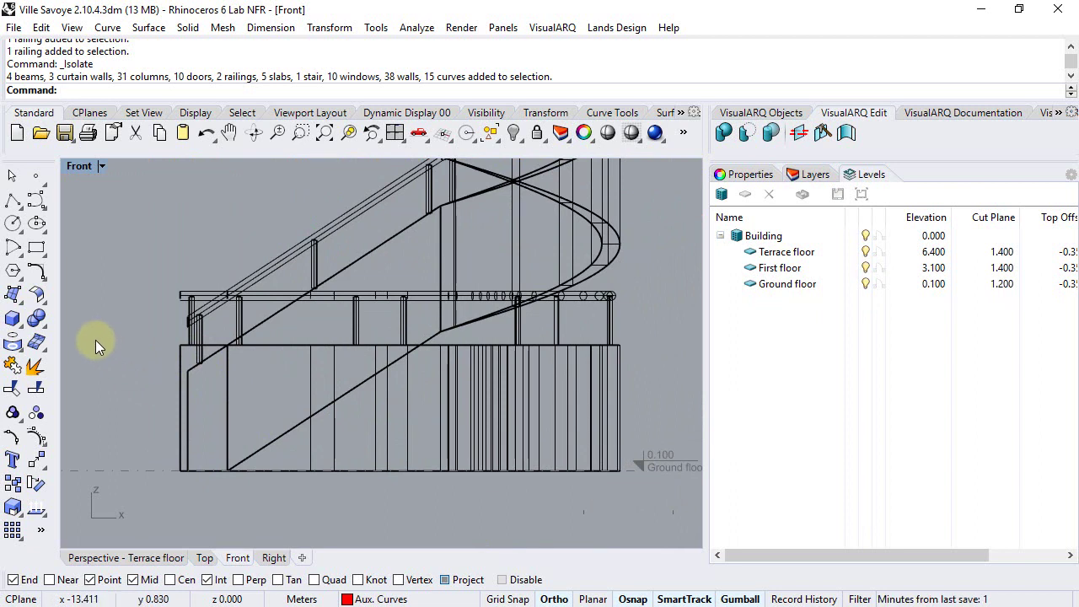
- Draw a closed four-point polyline from the wall base at the stair start, up and across, using Project snap
left_click(13, 204)
scroll(183, 453, "up", 3)
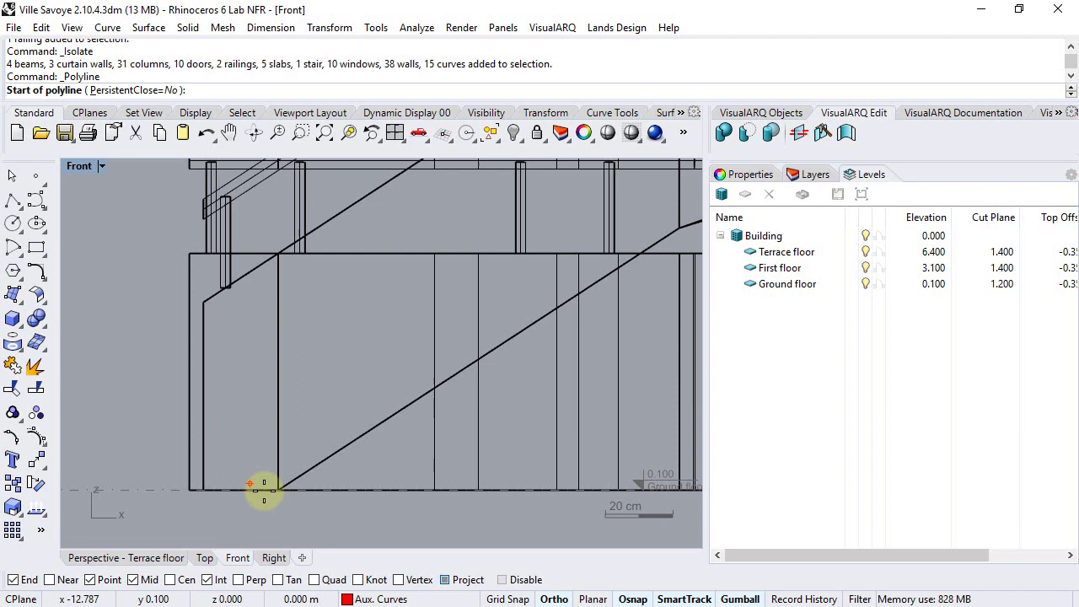
left_click(444, 580)
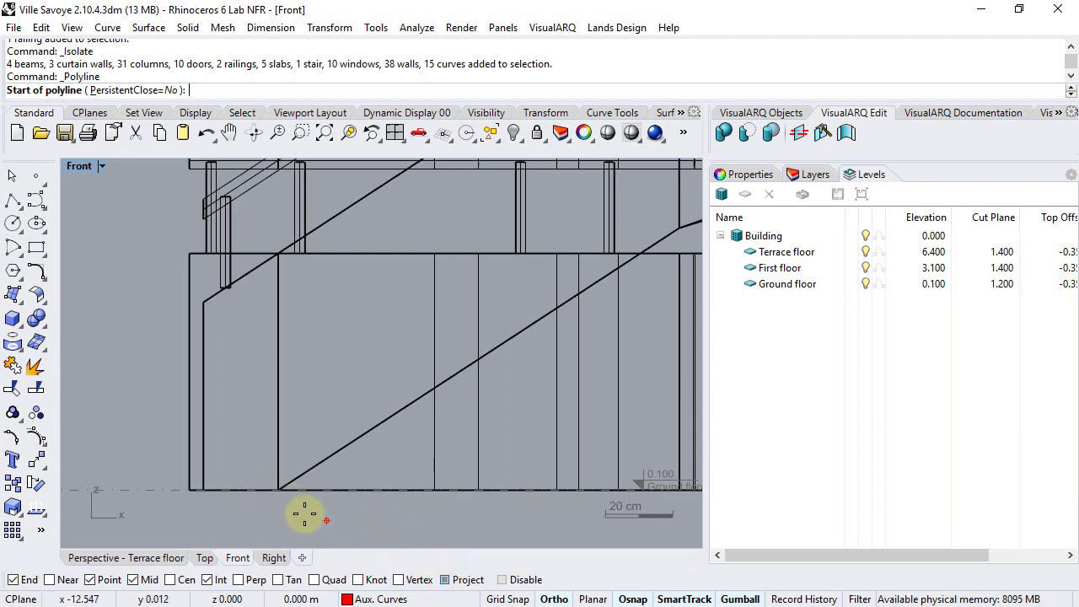
left_click(279, 489)
scroll(279, 489, "down", 2)
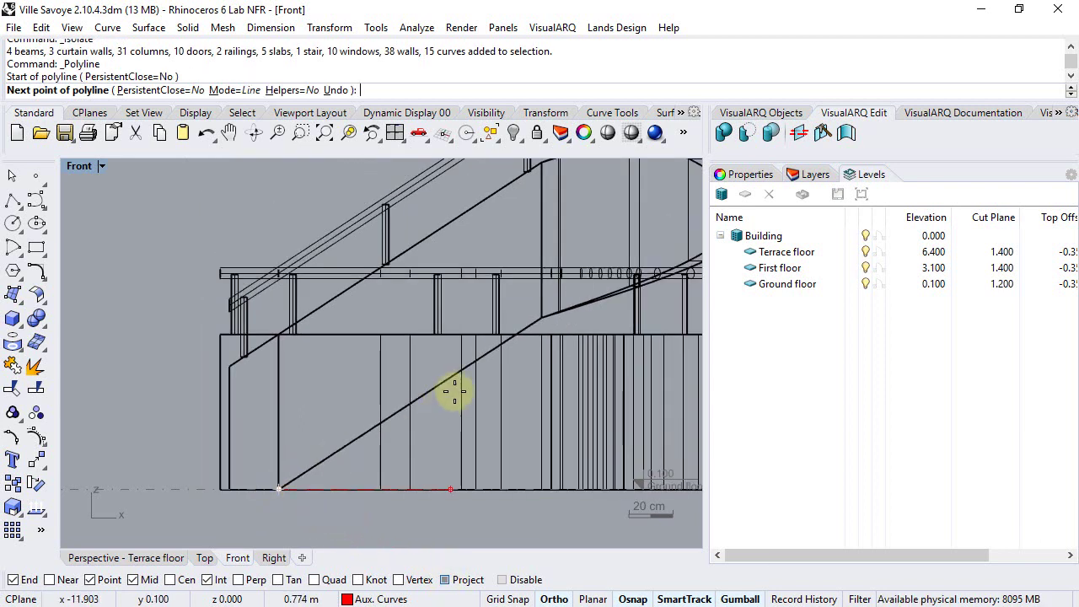
left_click(510, 336)
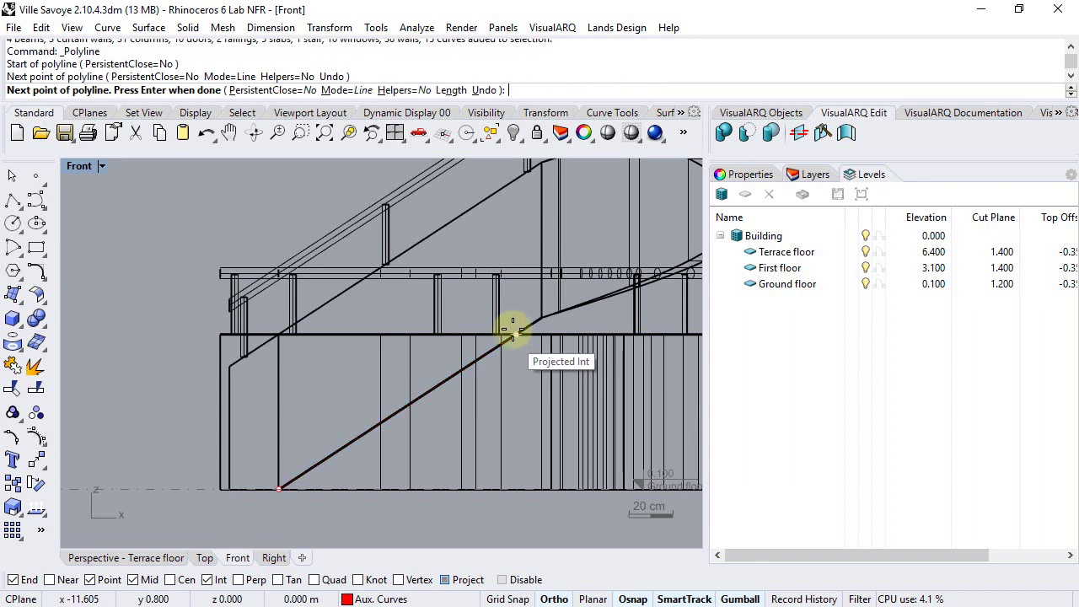
left_click(515, 247)
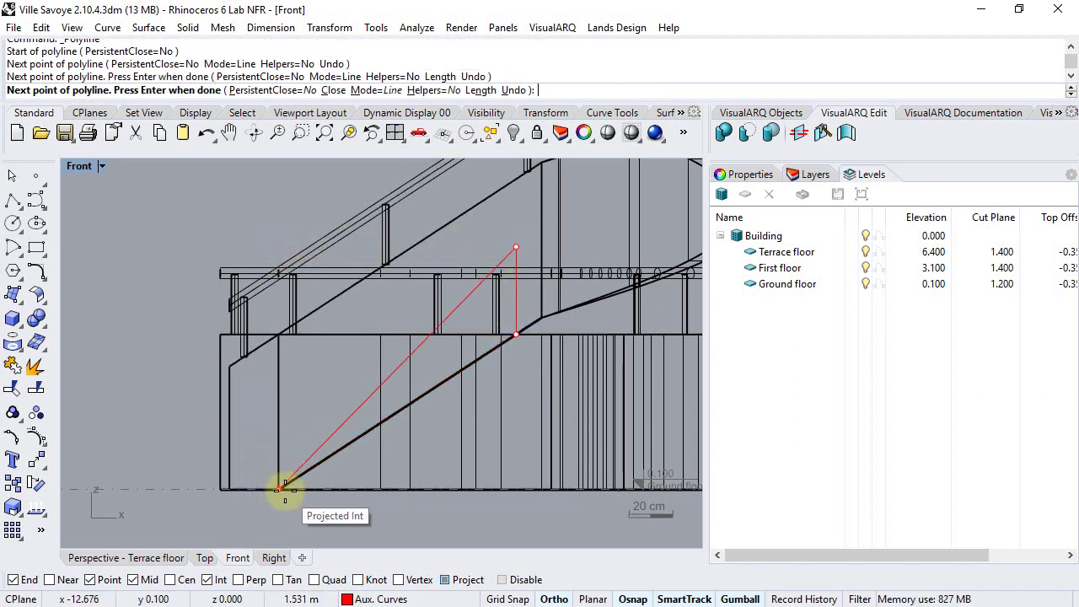
left_click(207, 580)
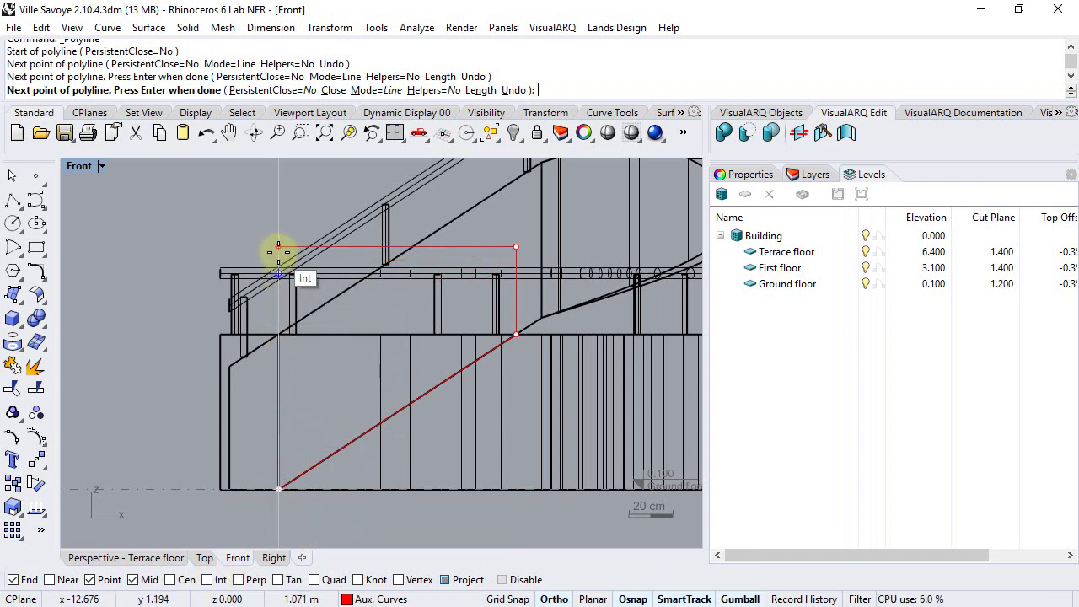
left_click(278, 251)
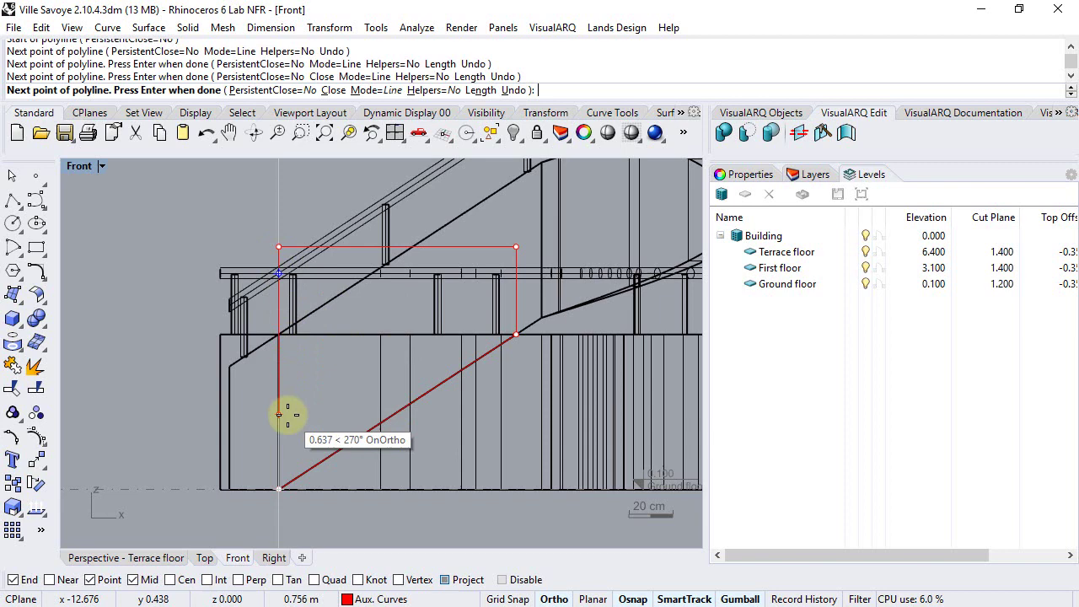
left_click(332, 90)
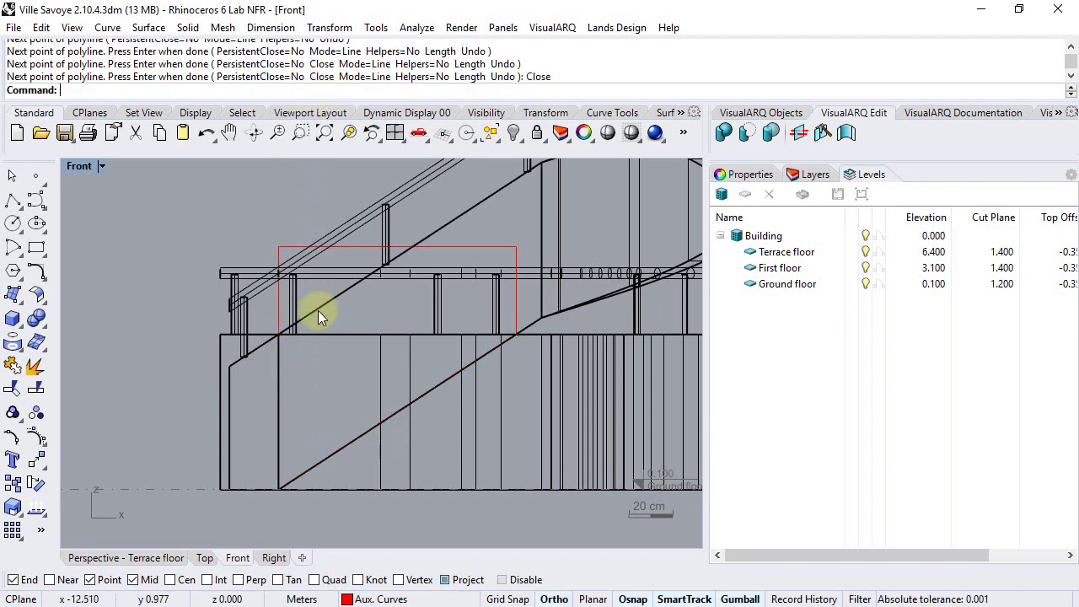
left_click(286, 247)
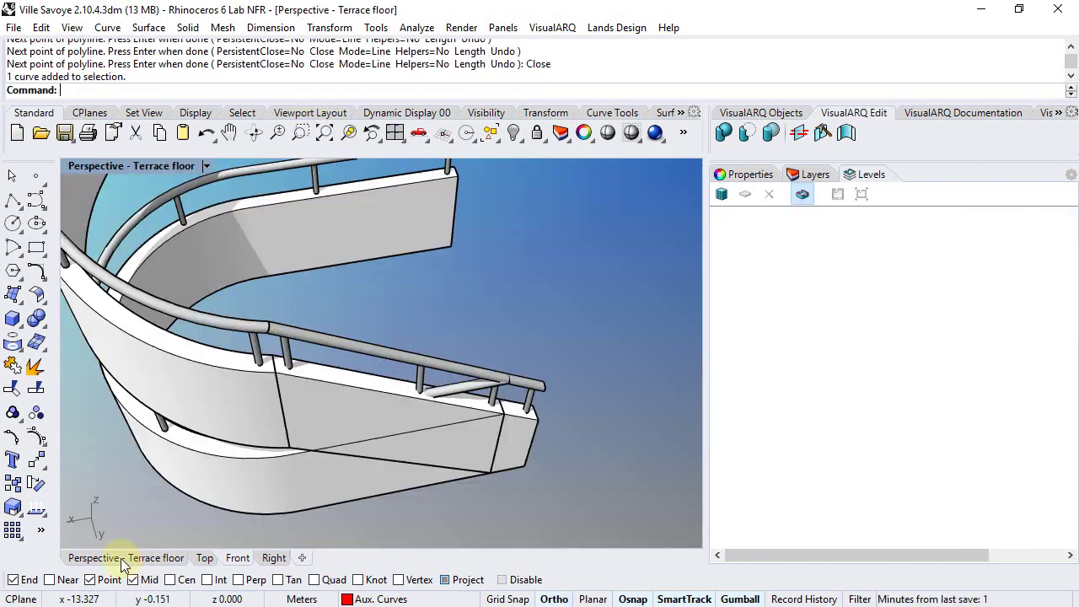
- In Perspective, move the outline up into the stair wall and zoom to it
left_click(128, 557)
scroll(323, 379, "down", 6)
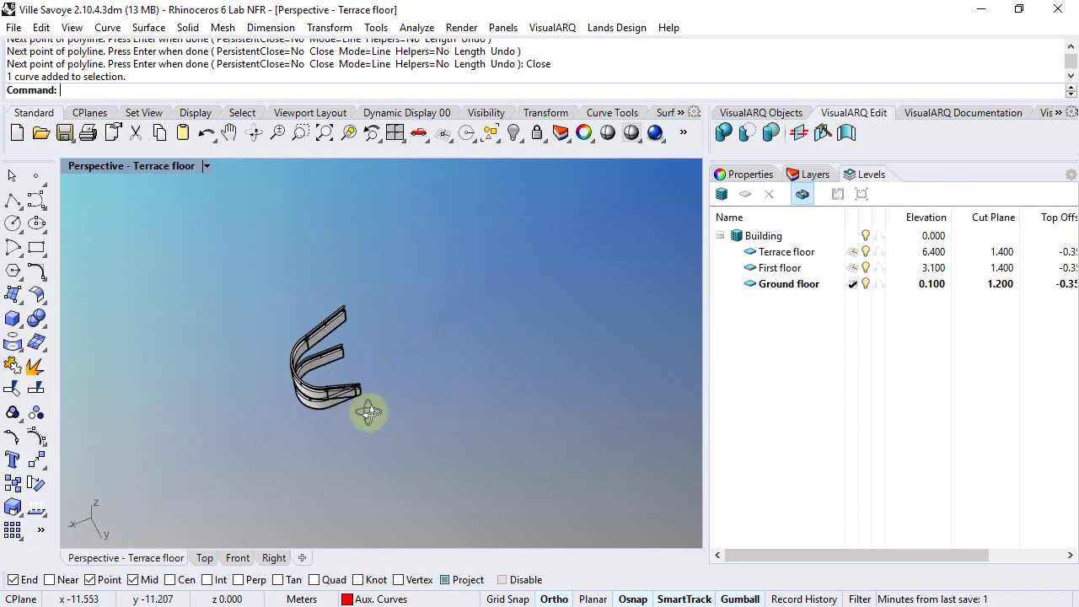
right_click_drag(431, 380, 414, 358, "shift")
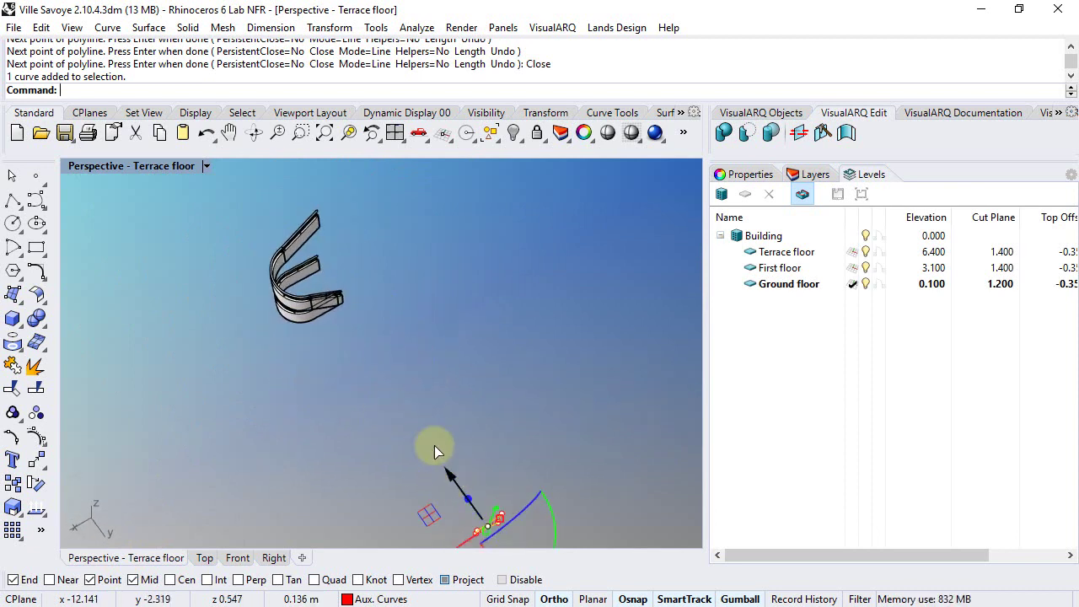
left_click_drag(434, 445, 328, 220)
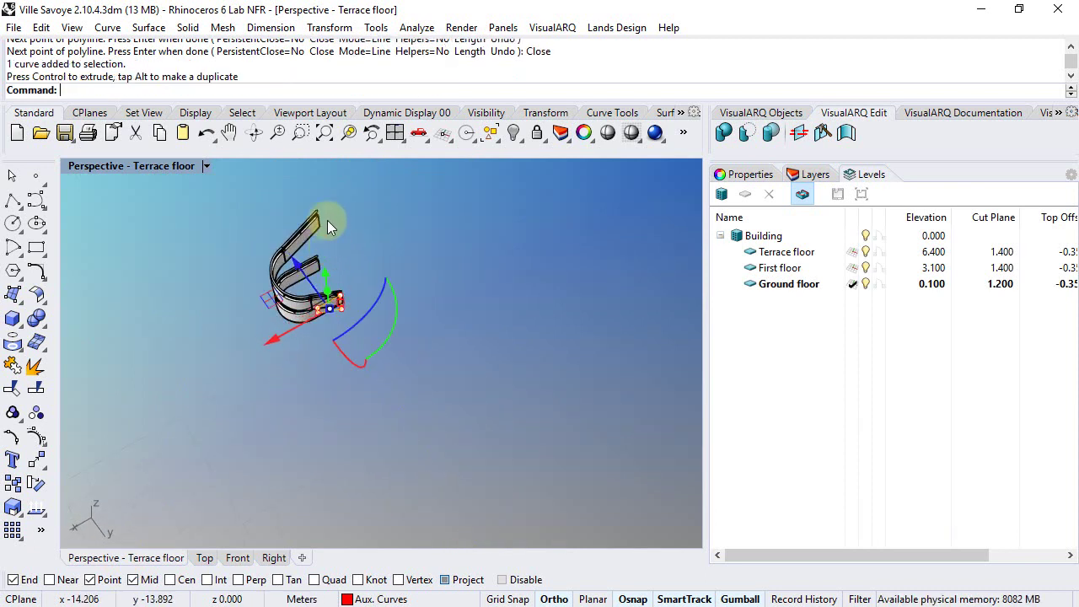
left_click(349, 134)
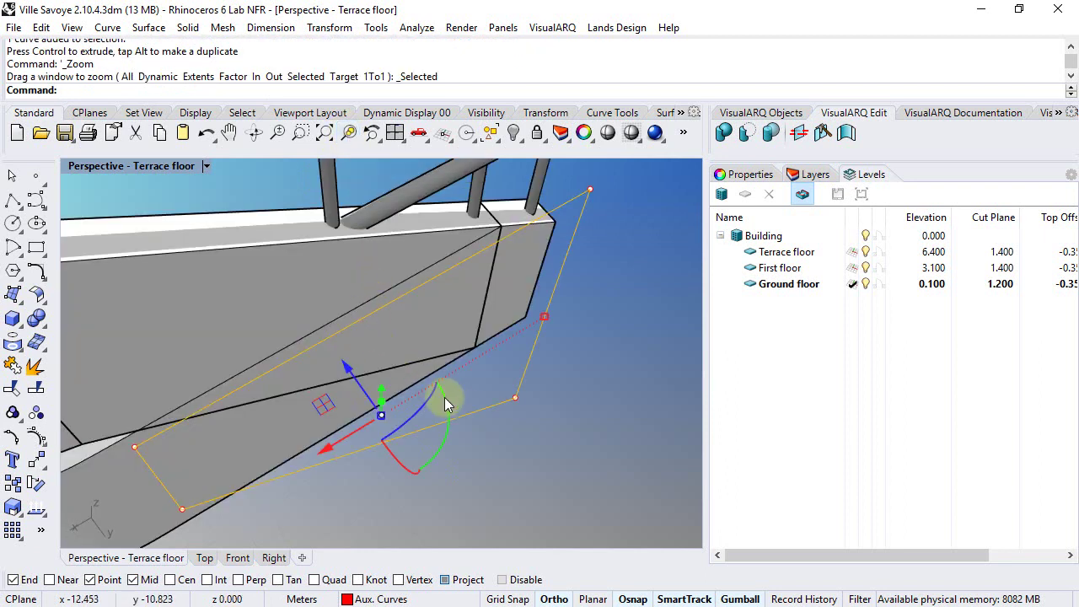
- Extrude the closed outline into a solid slab and shift it sideways across the wall
left_click(20, 328)
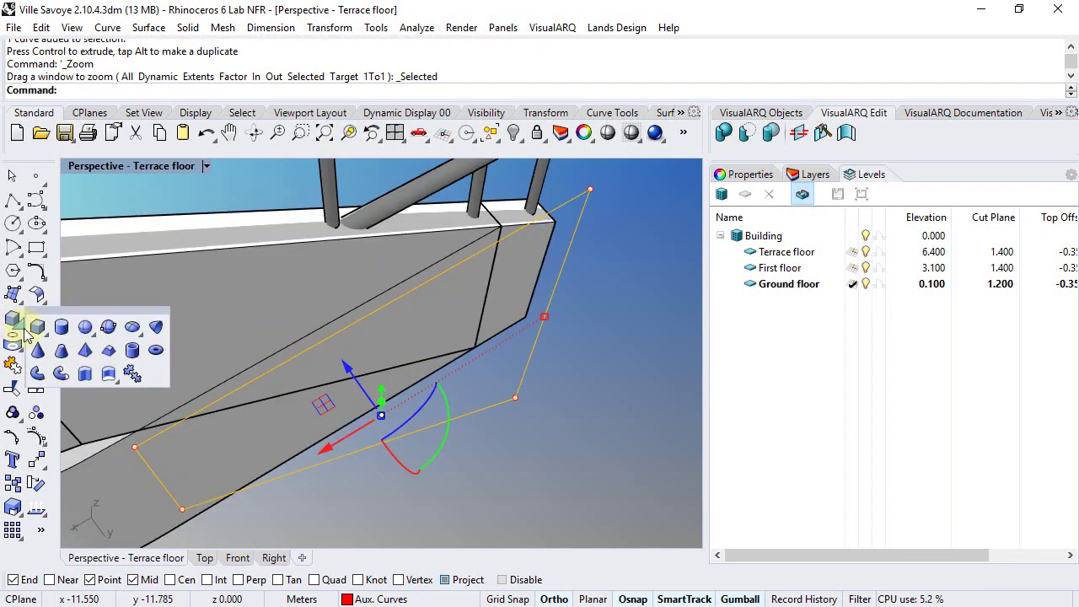
left_click(84, 376)
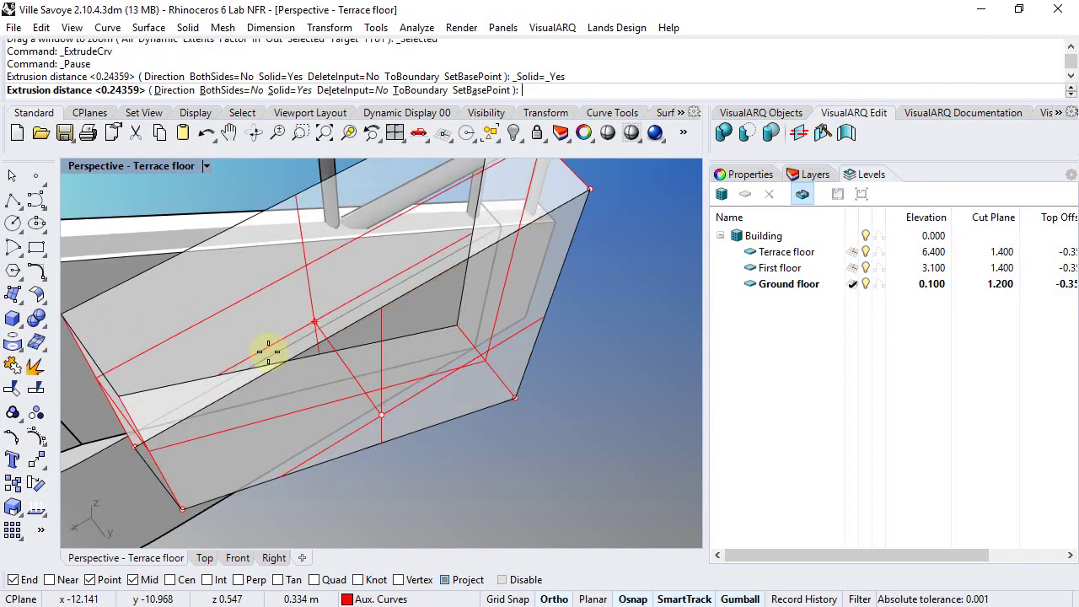
key("Return")
right_click_drag(529, 430, 338, 457)
left_click(338, 457)
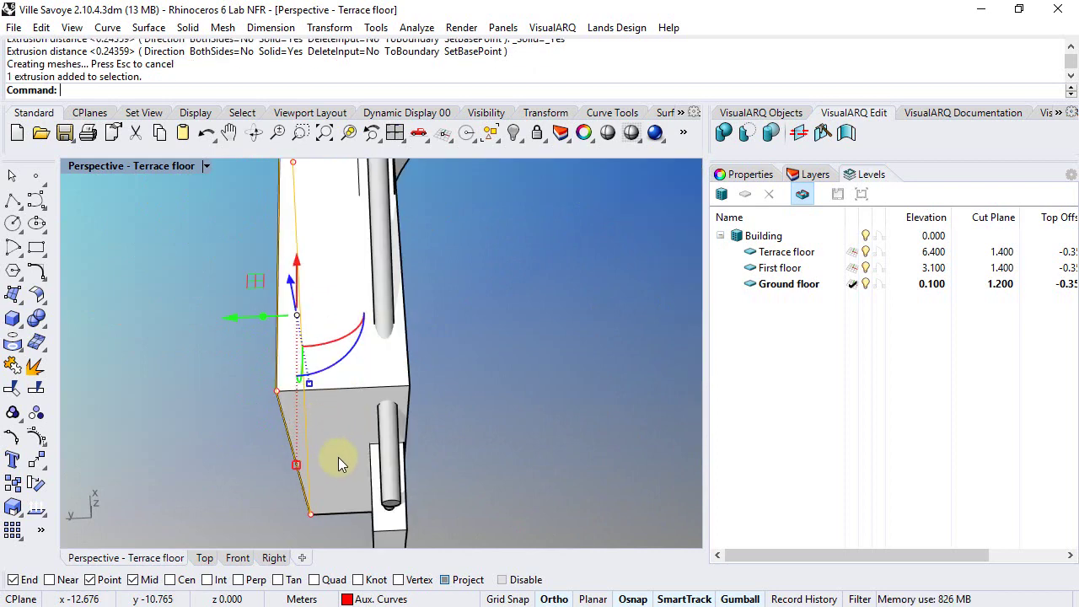
mouse_move(327, 463)
left_mouse_down()
mouse_move(357, 463)
mouse_move(325, 473)
left_mouse_up()
right_click_drag(325, 473, 529, 418)
left_click(558, 392)
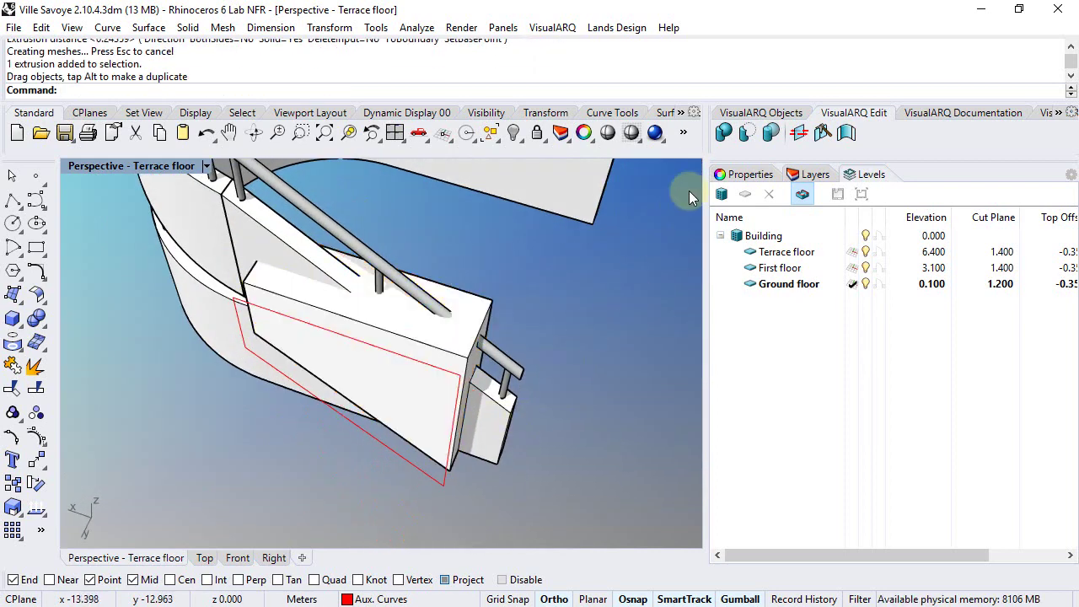
- Subtract the slab from the curved stair wall with VisualARQ Subtract Solids
left_click(747, 138)
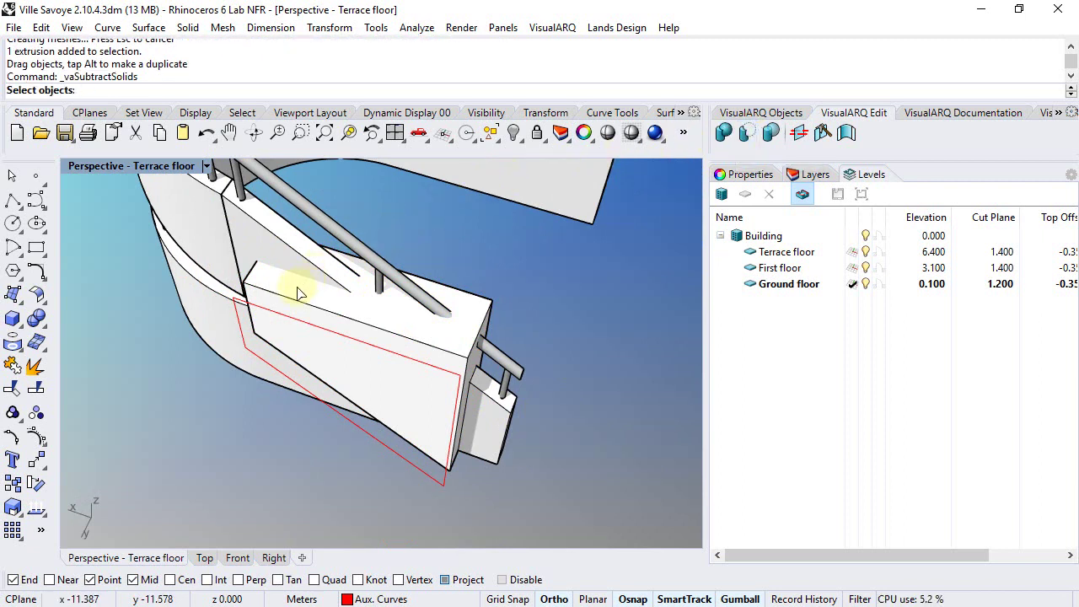
left_click(226, 344)
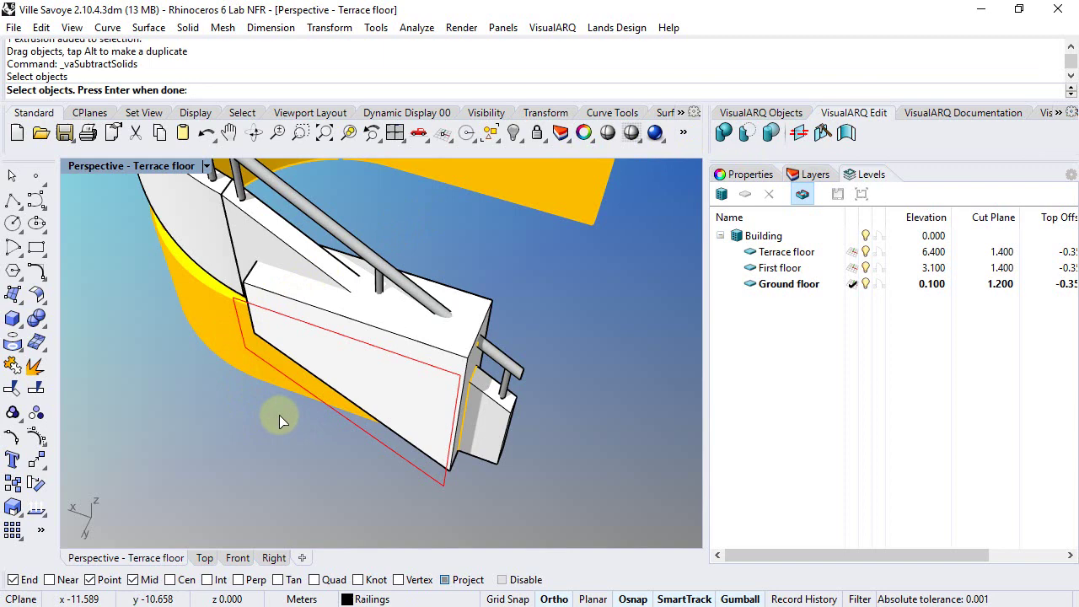
key("Return")
left_click(455, 346)
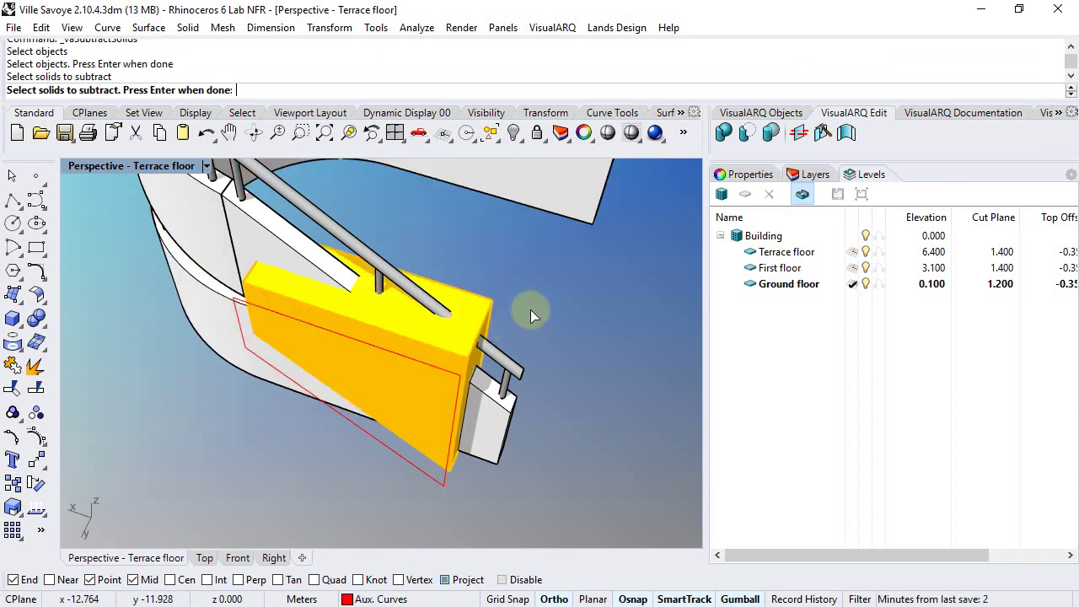
key("Return")
- Delete the leftover outline curve at the trimmed wall end
right_click_drag(257, 392, 450, 417)
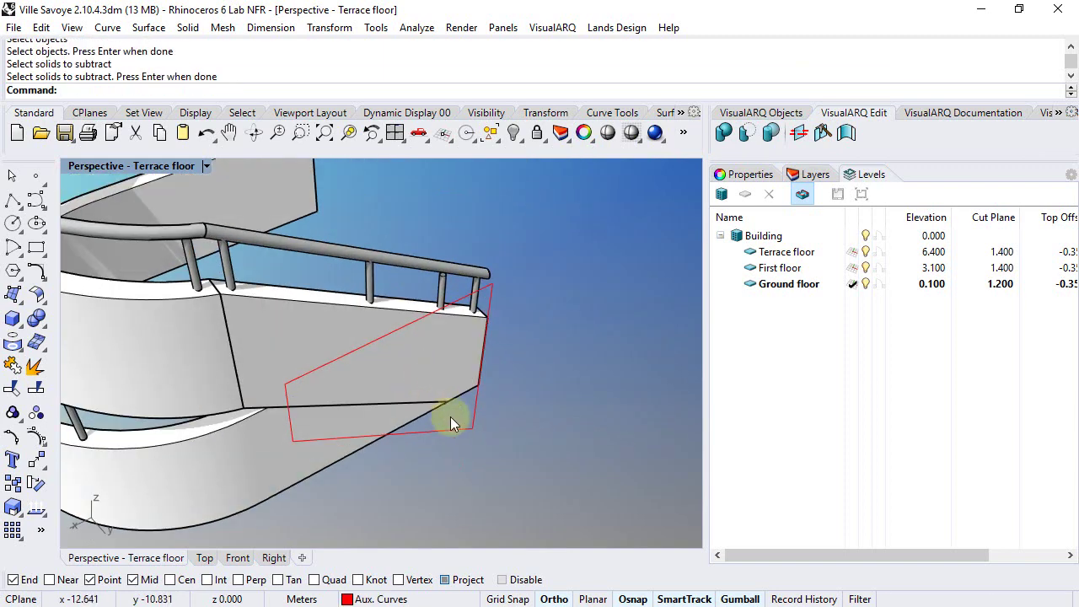
left_click(460, 432)
key("Delete")
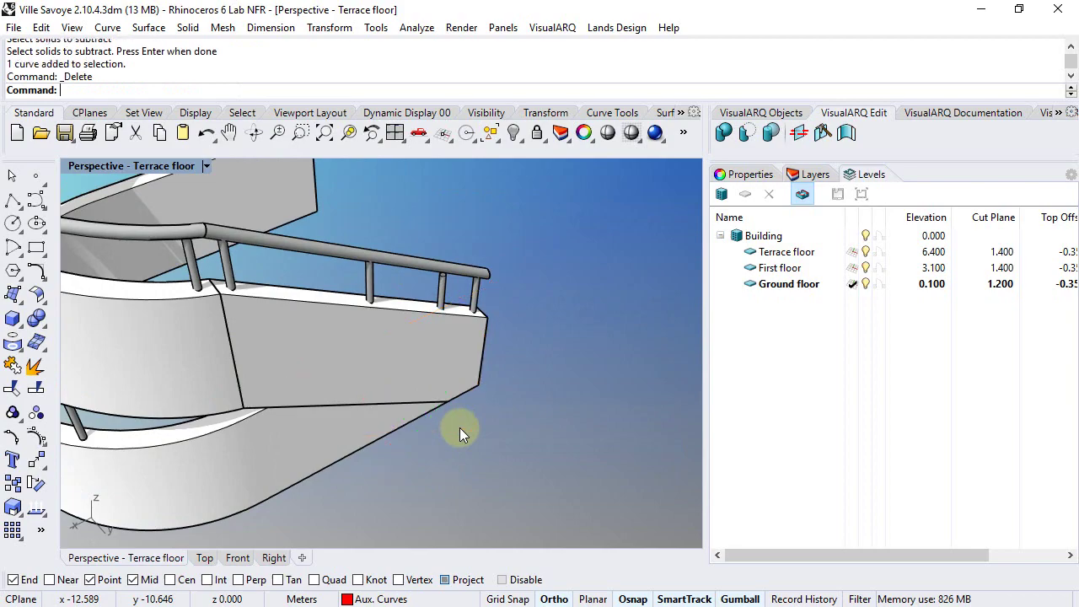